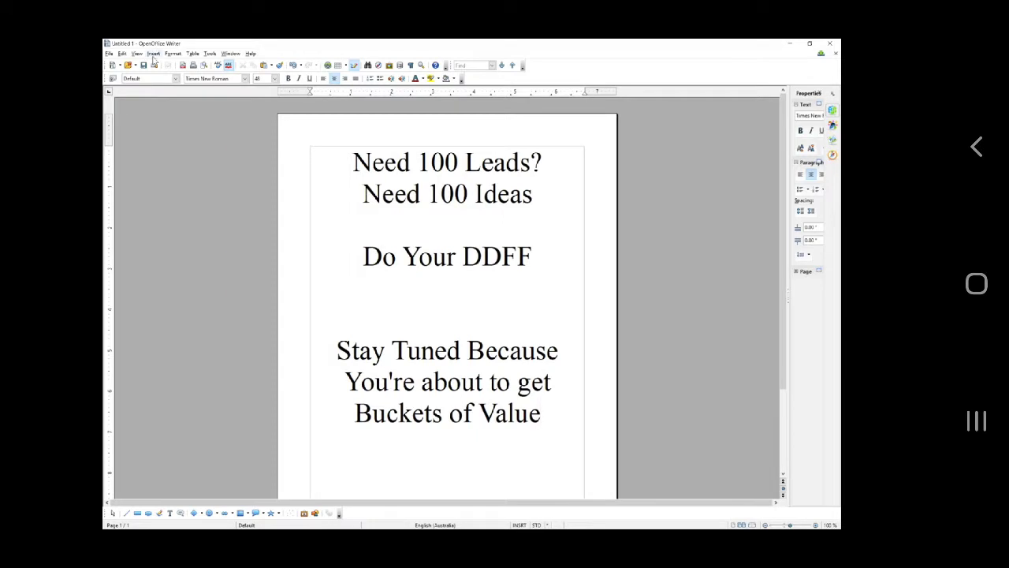
Open the Insert menu from the menu bar.
{"action": "left_click", "coordinate": [153, 53]}
Add blank lines down to page 2 and type the heading 'Relationships'.
{"action": "mouse_move", "coordinate": [200, 136]}
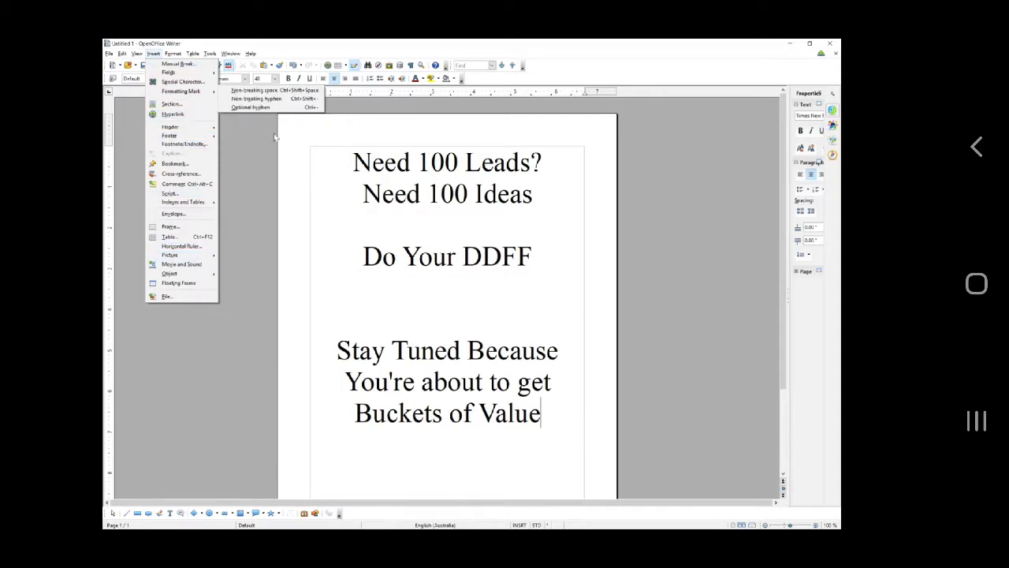
{"action": "key", "text": "Escape"}
{"action": "key", "text": "Escape"}
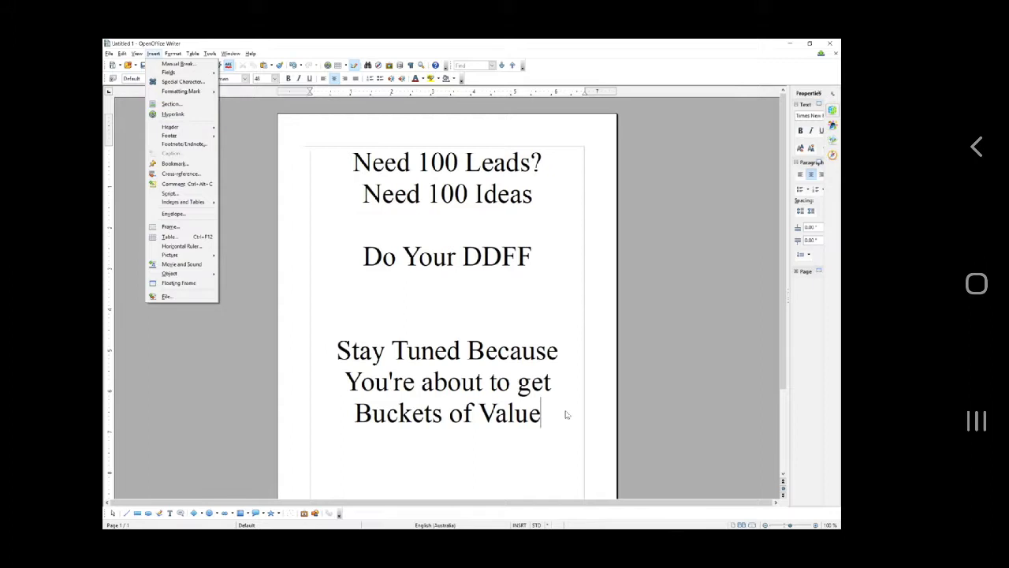
{"action": "key", "text": "Return"}
{"action": "key", "text": "Return"}
{"action": "key", "text": "Return"}
{"action": "key", "text": "Return"}
{"action": "key", "text": "Return"}
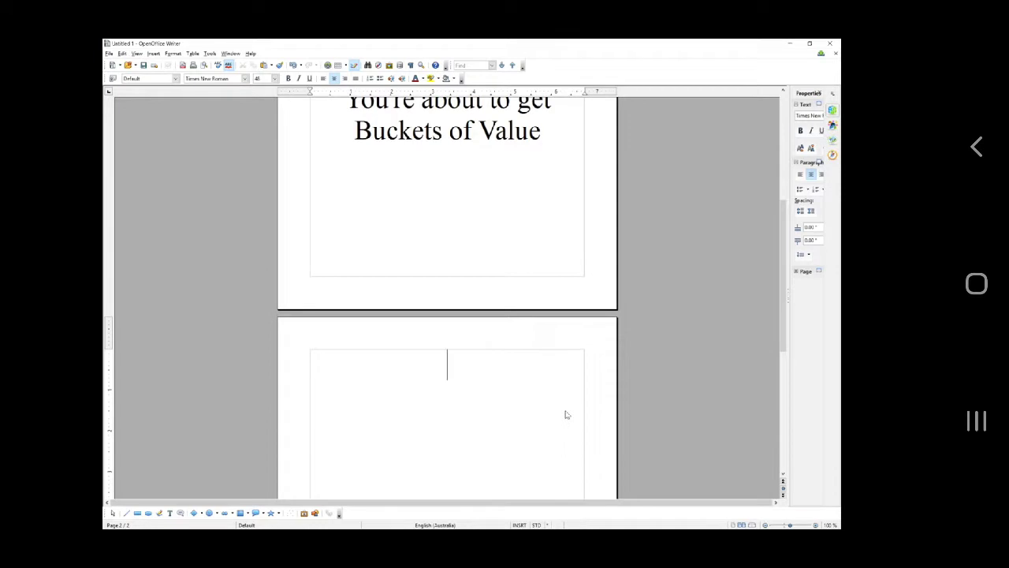
{"action": "type", "text": "Relation"}
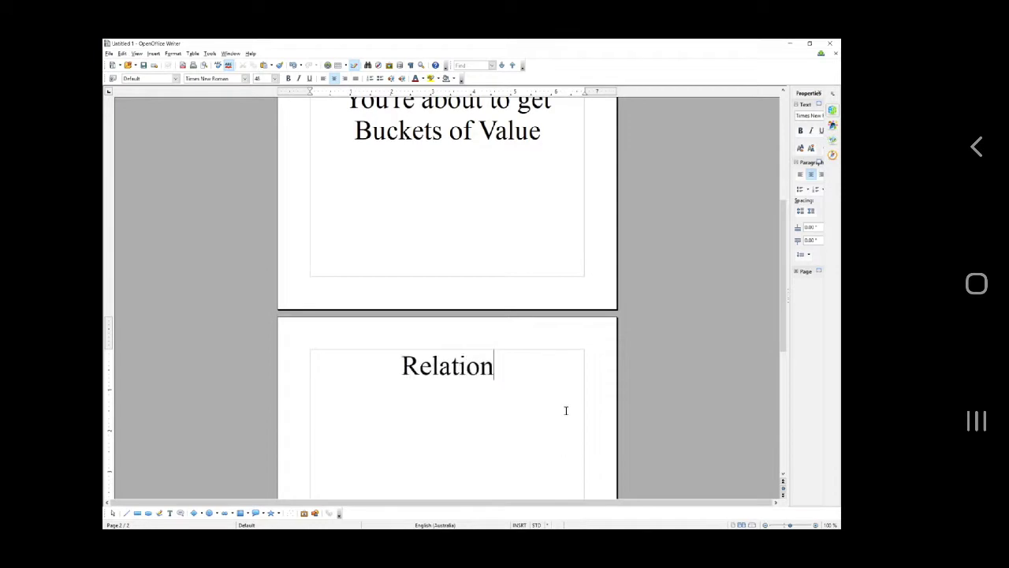
{"action": "type", "text": "ships"}
{"action": "key", "text": "Return"}
{"action": "key", "text": "Return"}
Start list item '1.' below the heading, left-aligned at font size 20.
{"action": "type", "text": "1"}
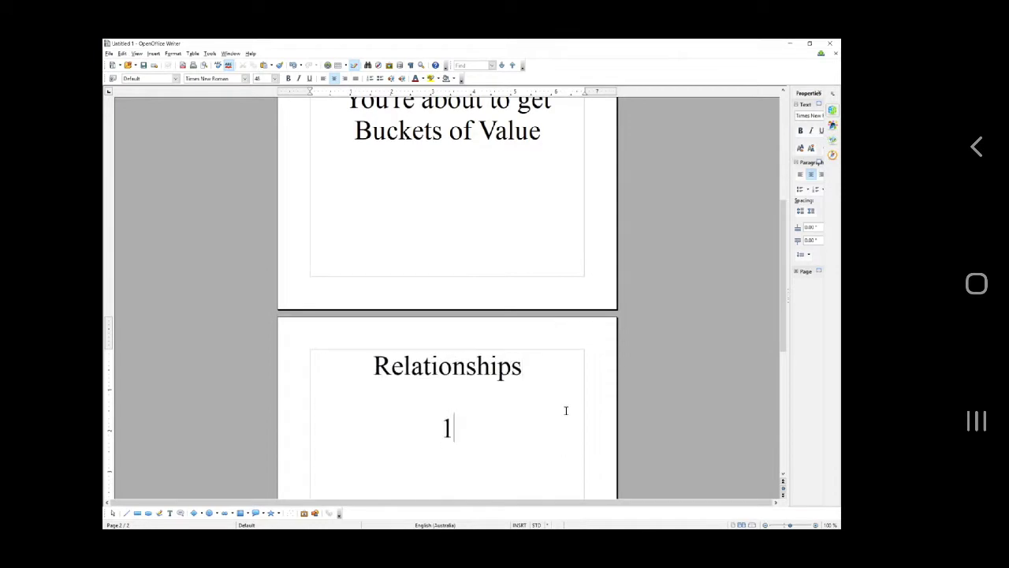
{"action": "type", "text": "."}
{"action": "left_click", "coordinate": [322, 79]}
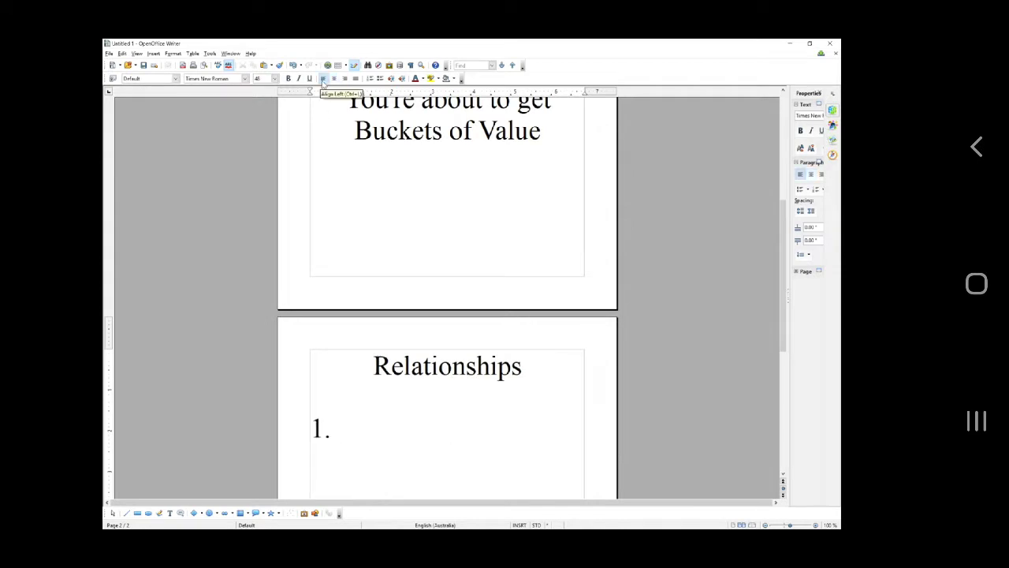
{"action": "left_click", "coordinate": [274, 79]}
{"action": "left_click", "coordinate": [265, 88]}
{"action": "left_click", "coordinate": [323, 428]}
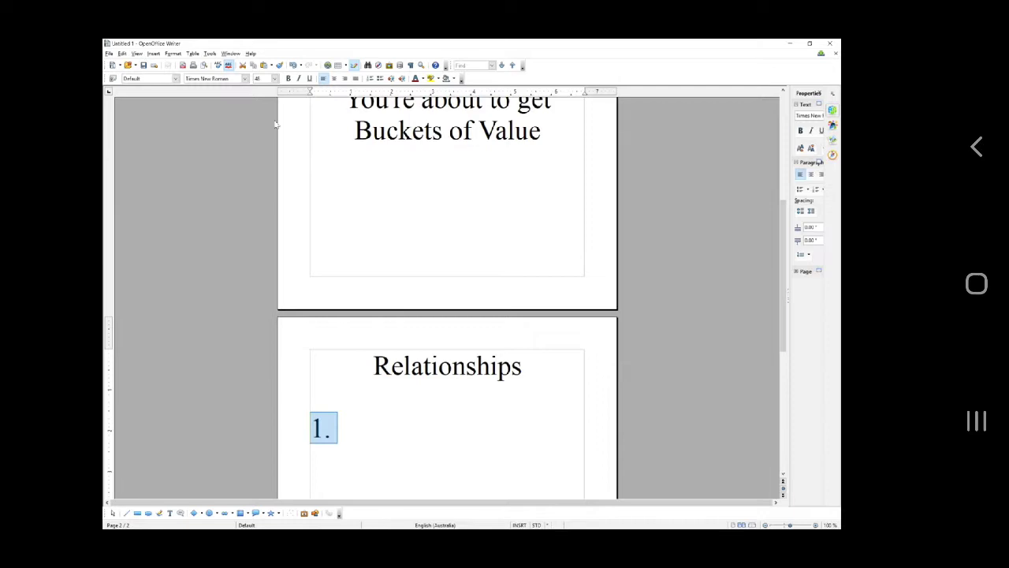
{"action": "left_click", "coordinate": [274, 79]}
{"action": "scroll", "coordinate": [275, 85], "scroll_direction": "up", "scroll_amount": 4}
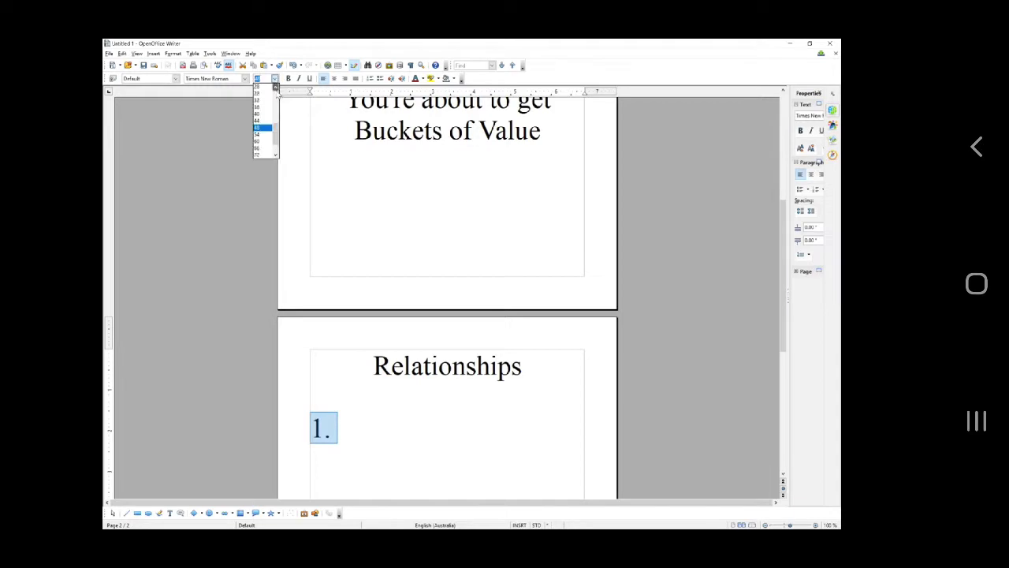
{"action": "left_click", "coordinate": [259, 86]}
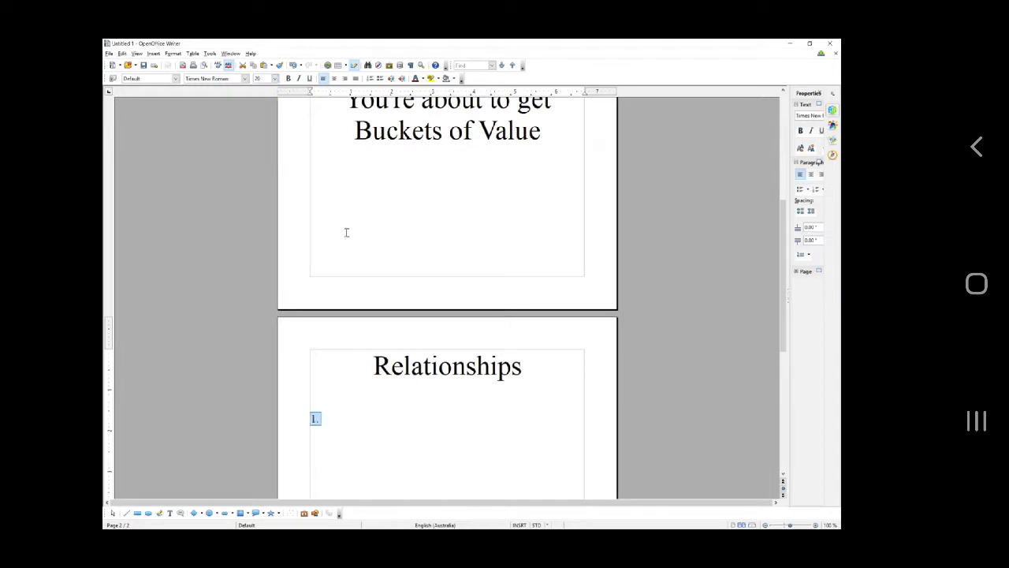
{"action": "left_click", "coordinate": [340, 425]}
Enter items 1–6: Get married, find a partner, fall in love, find a date, communicate better, feel beautiful.
{"action": "type", "text": "Get "}
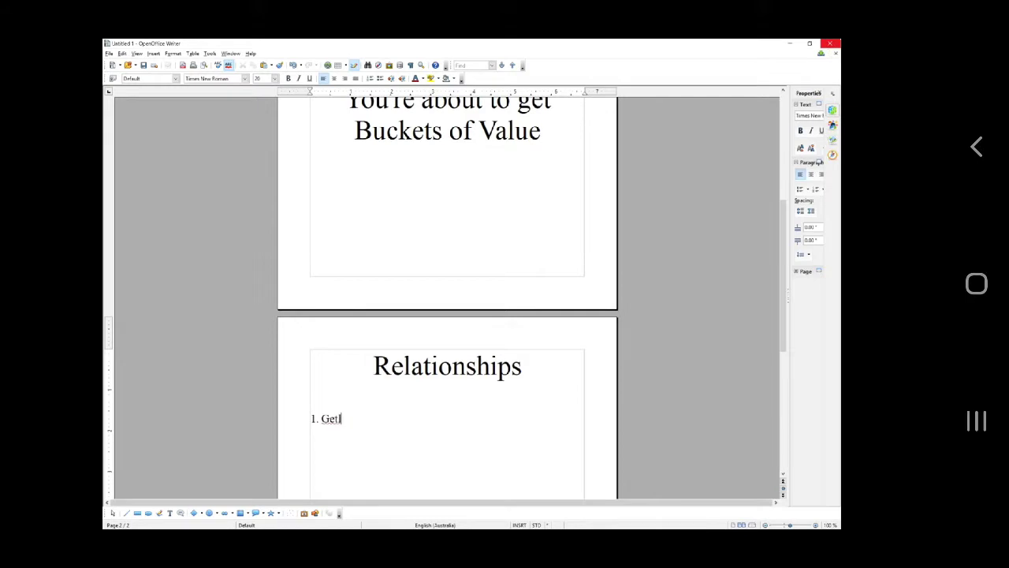
{"action": "type", "text": "marr"}
{"action": "key", "text": "Return"}
{"action": "key", "text": "Return"}
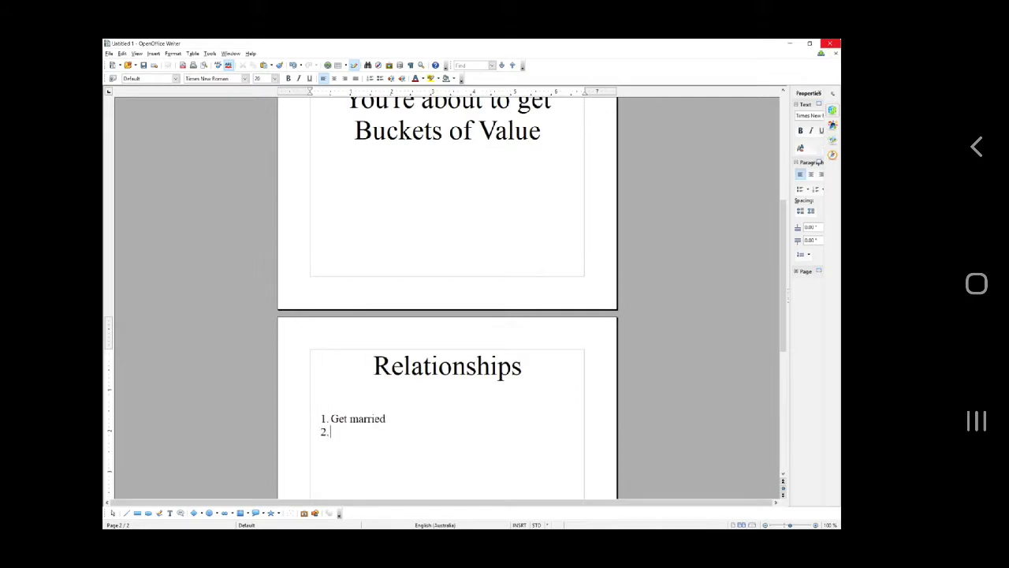
{"action": "type", "text": "find a partner"}
{"action": "key", "text": "Return"}
{"action": "type", "text": "fall in love"}
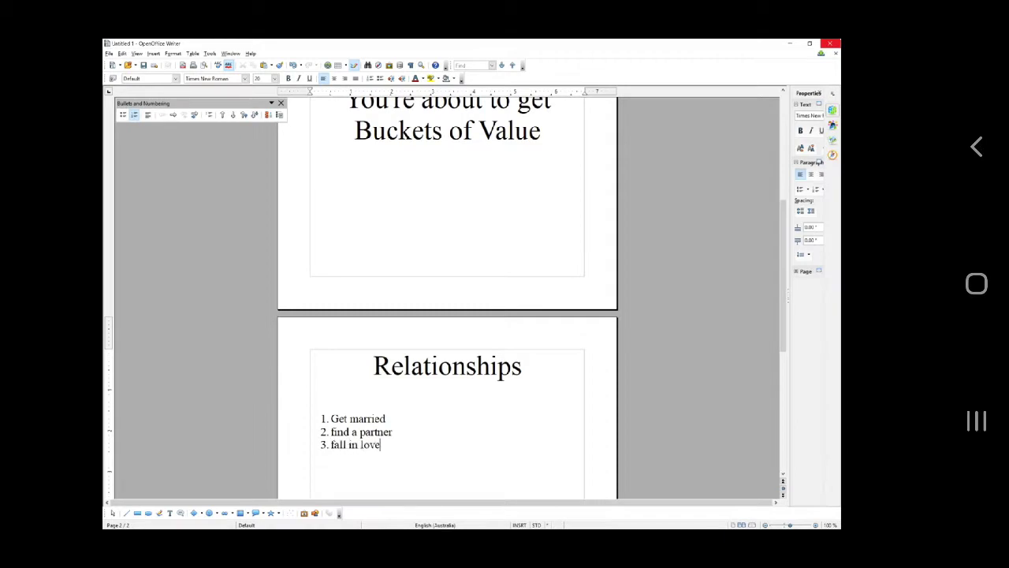
{"action": "key", "text": "Return"}
{"action": "type", "text": "find a date"}
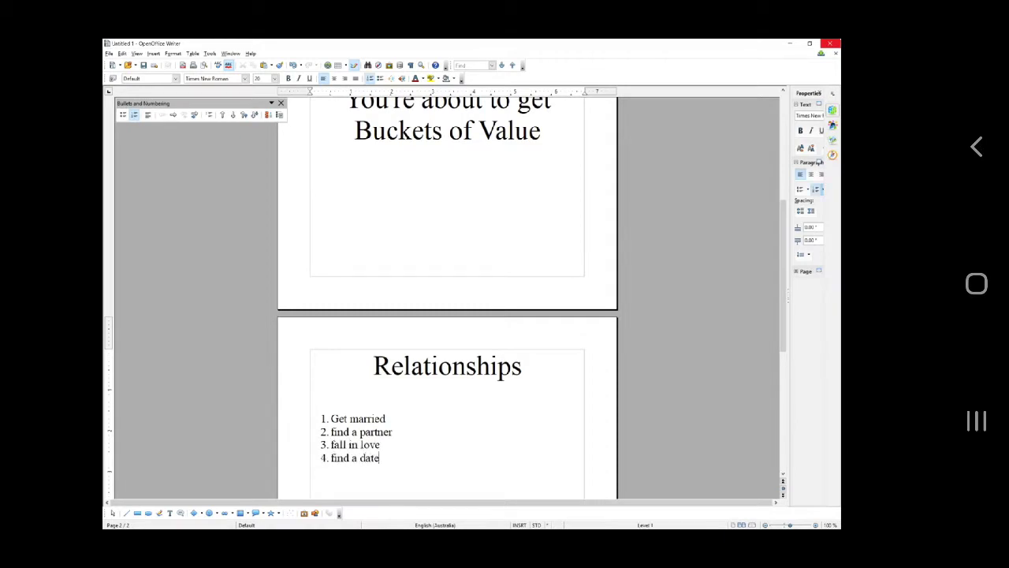
{"action": "key", "text": "Return"}
{"action": "type", "text": "communicate better"}
{"action": "key", "text": "Return"}
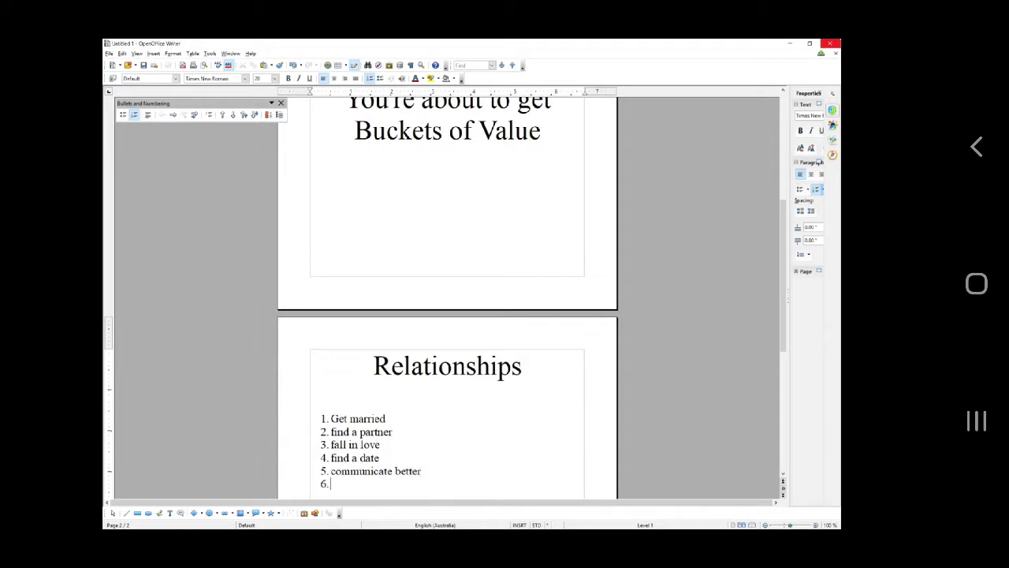
{"action": "type", "text": "feel beautiful"}
{"action": "key", "text": "Return"}
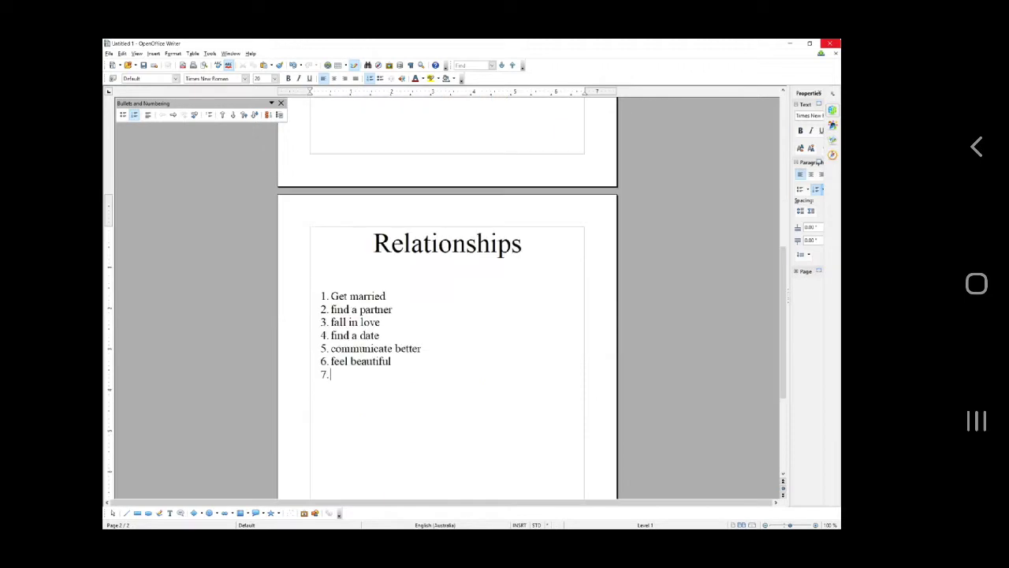
Enter items 7–13, from 'be respected' to 'friends who love what I love'.
{"action": "type", "text": "be respected"}
{"action": "key", "text": "Return"}
{"action": "type", "text": "be loved back"}
{"action": "key", "text": "Return"}
{"action": "type", "text": "be admired"}
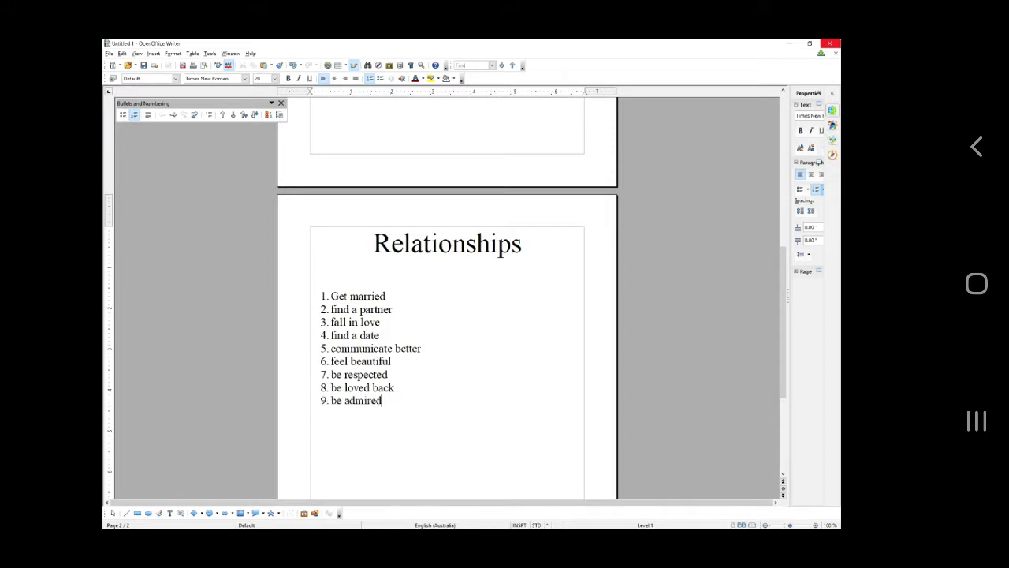
{"action": "key", "text": "Return"}
{"action": "type", "text": "seen as a role model"}
{"action": "key", "text": "Return"}
{"action": "type", "text": "have more friends"}
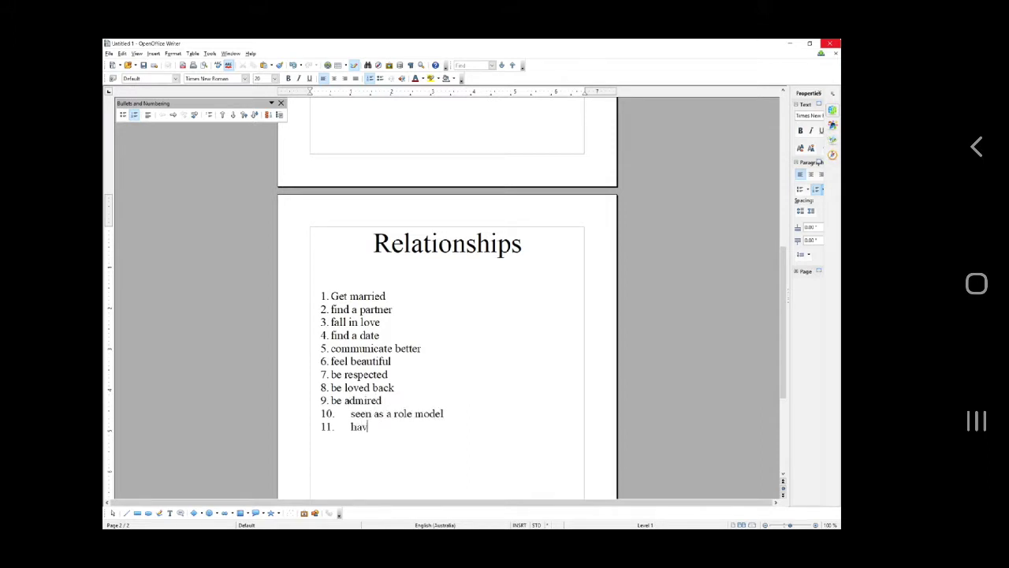
{"action": "key", "text": "Return"}
{"action": "type", "text": "share my wins"}
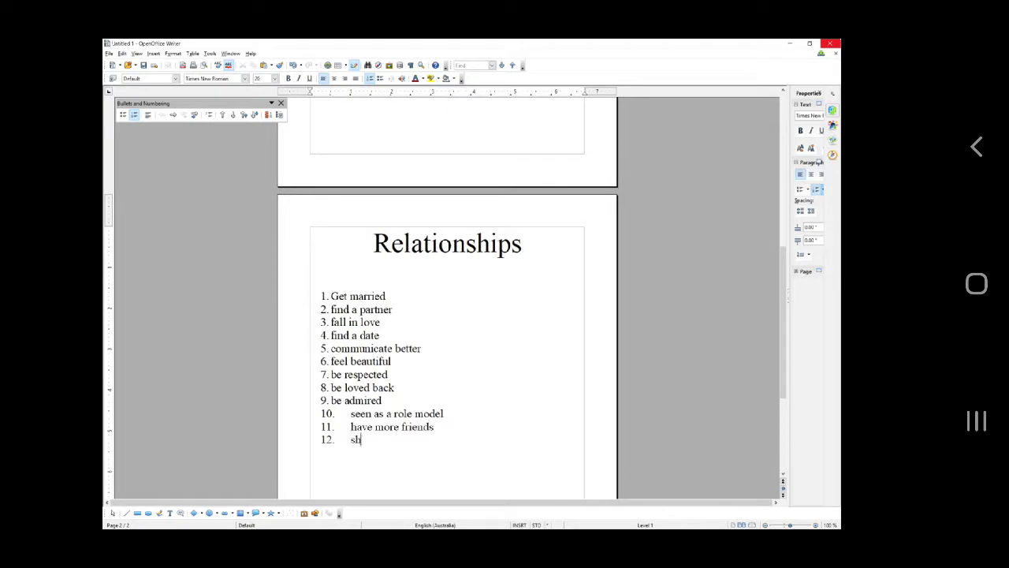
{"action": "key", "text": "Return"}
{"action": "type", "text": "friend"}
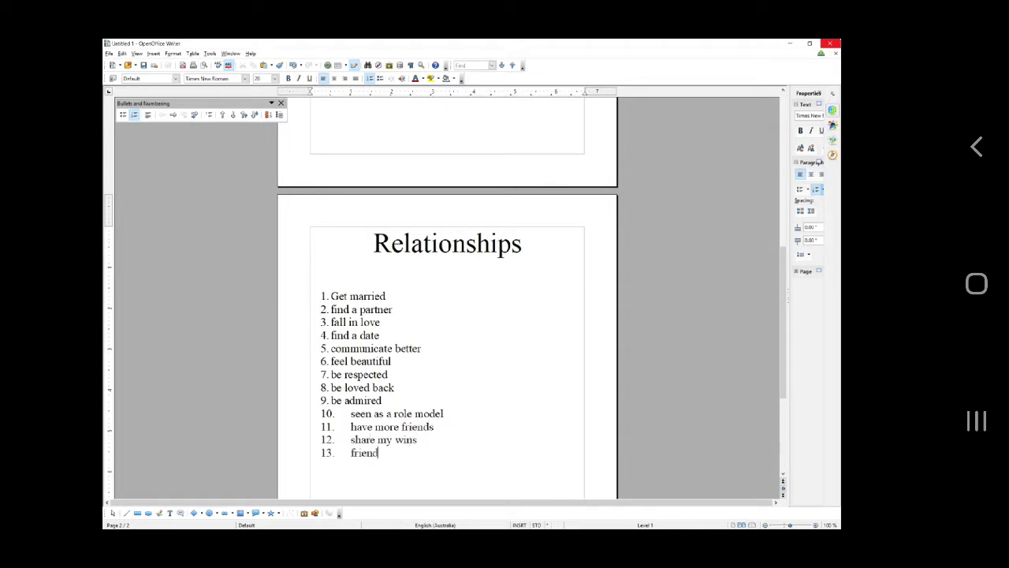
{"action": "type", "text": "s who love what I love"}
{"action": "key", "text": "Return"}
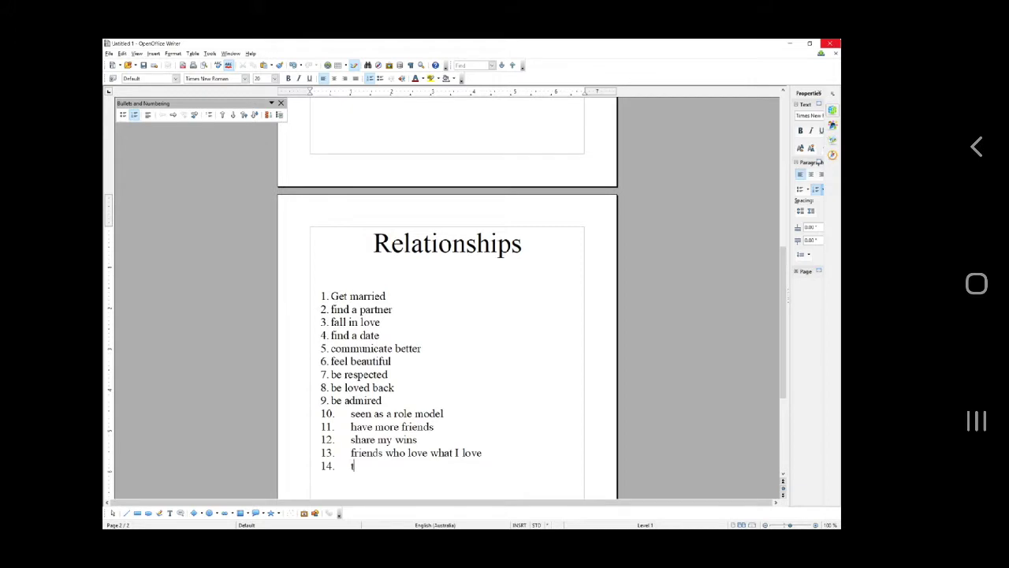
Enter items 14–18, from 'travel with friends' to 'share what I love', and check 'rememberd' spelling.
{"action": "type", "text": "ravel with freinds"}
{"action": "key", "text": "Return"}
{"action": "type", "text": "have k"}
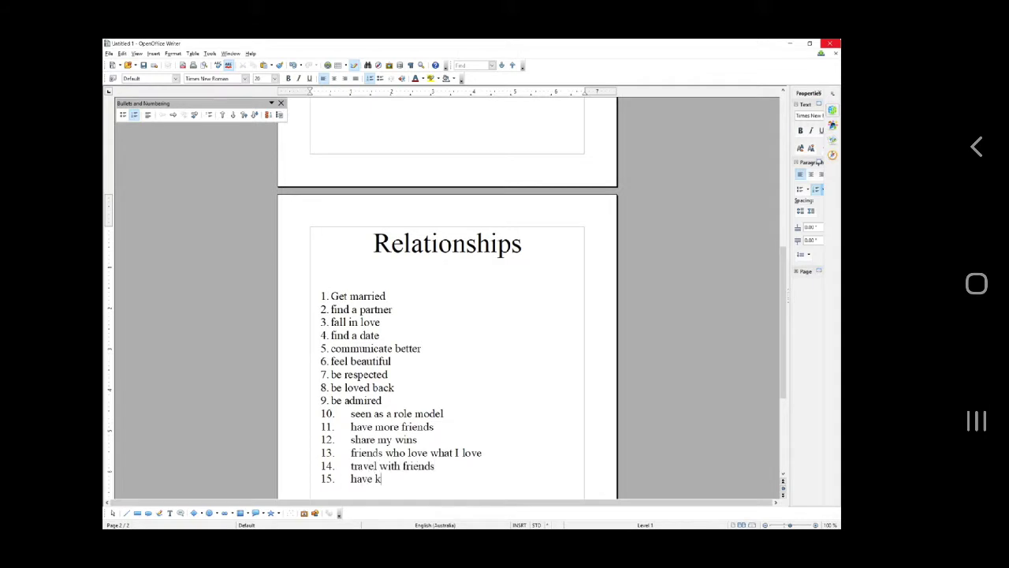
{"action": "type", "text": "ids"}
{"action": "key", "text": "Return"}
{"action": "type", "text": "be rememberd"}
{"action": "key", "text": "Return"}
{"action": "type", "text": "giv"}
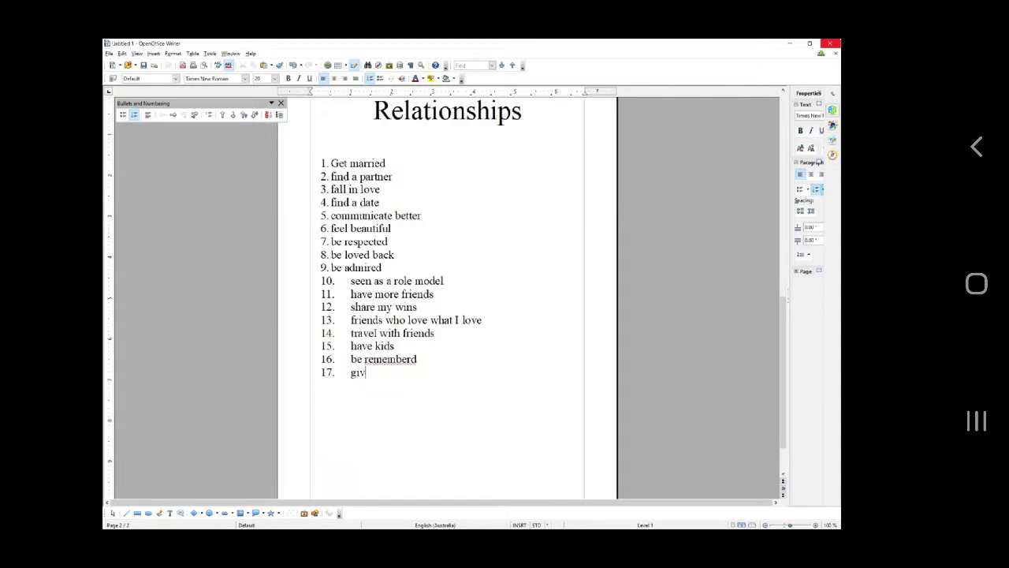
{"action": "type", "text": "e back / contribute"}
{"action": "key", "text": "Return"}
{"action": "type", "text": "share wha"}
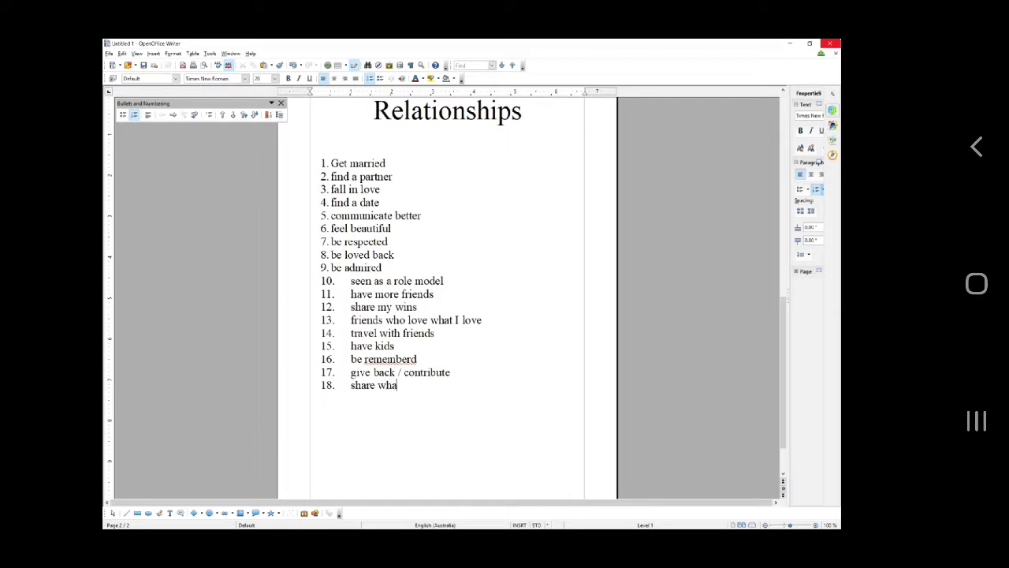
{"action": "type", "text": "t I love"}
{"action": "right_click", "coordinate": [398, 363]}
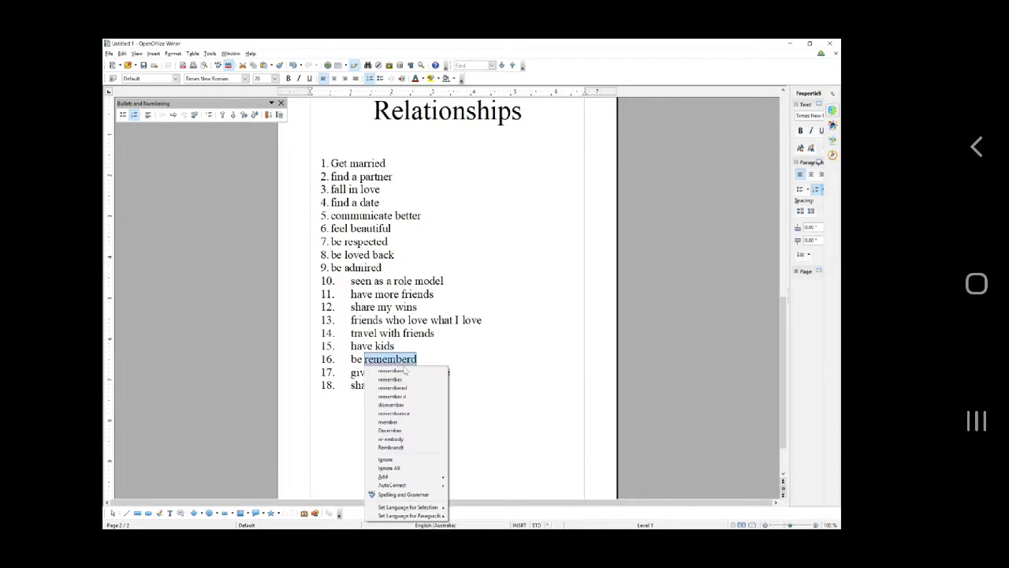
Correct 'rememberd' to 'remembered' and add items 19–21: be held, sex, fame / industry fame.
{"action": "left_click", "coordinate": [417, 388]}
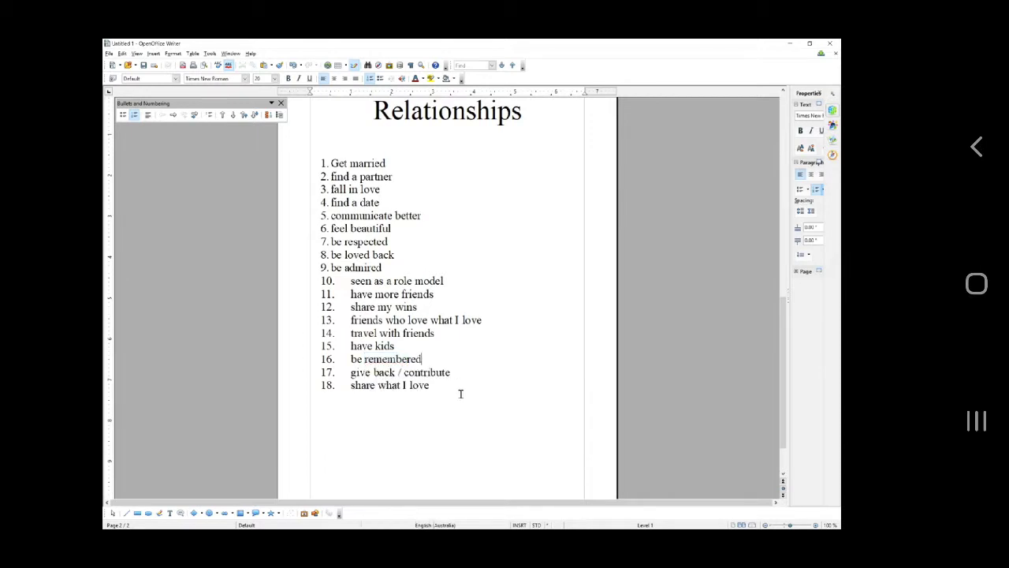
{"action": "key", "text": "Return"}
{"action": "type", "text": "be held"}
{"action": "key", "text": "Return"}
{"action": "type", "text": "sex"}
{"action": "key", "text": "Return"}
{"action": "type", "text": "fame / "}
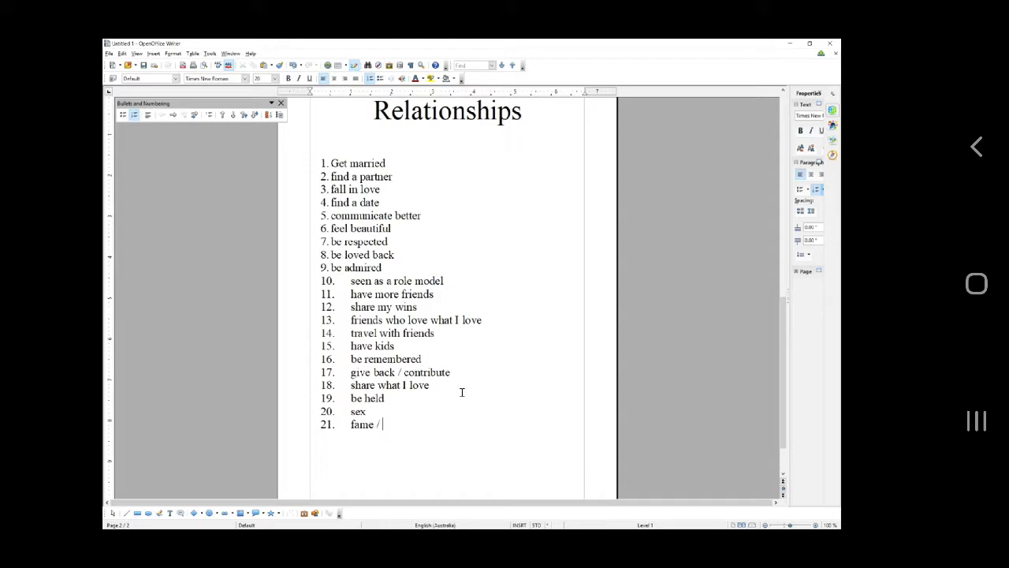
{"action": "type", "text": "industry fame"}
{"action": "key", "text": "Return"}
Add items 22–24: be a leader, be calm around others, attract positivity.
{"action": "type", "text": "be a el"}
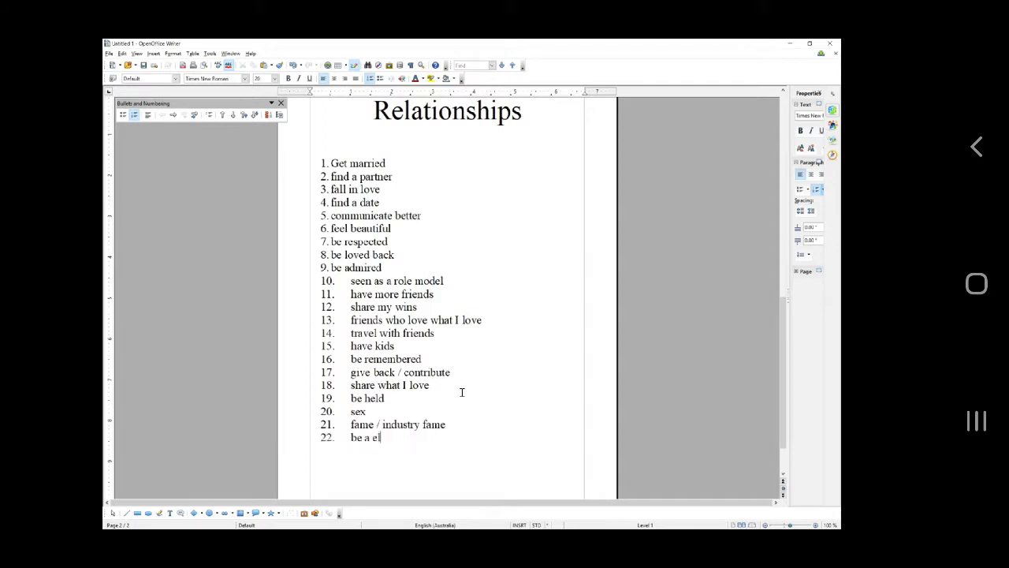
{"action": "type", "text": "eb"}
{"action": "key", "text": "BackSpace"}
{"action": "key", "text": "BackSpace"}
{"action": "key", "text": "BackSpace"}
{"action": "key", "text": "BackSpace"}
{"action": "type", "text": "leader"}
{"action": "key", "text": "Return"}
{"action": "type", "text": "be calm around others"}
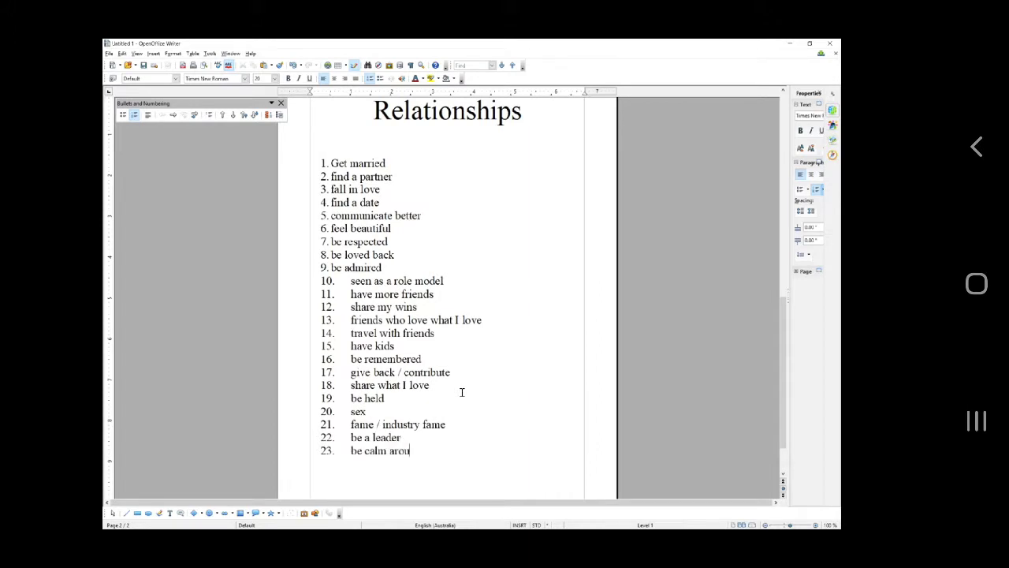
{"action": "key", "text": "Return"}
{"action": "type", "text": "attract positivity"}
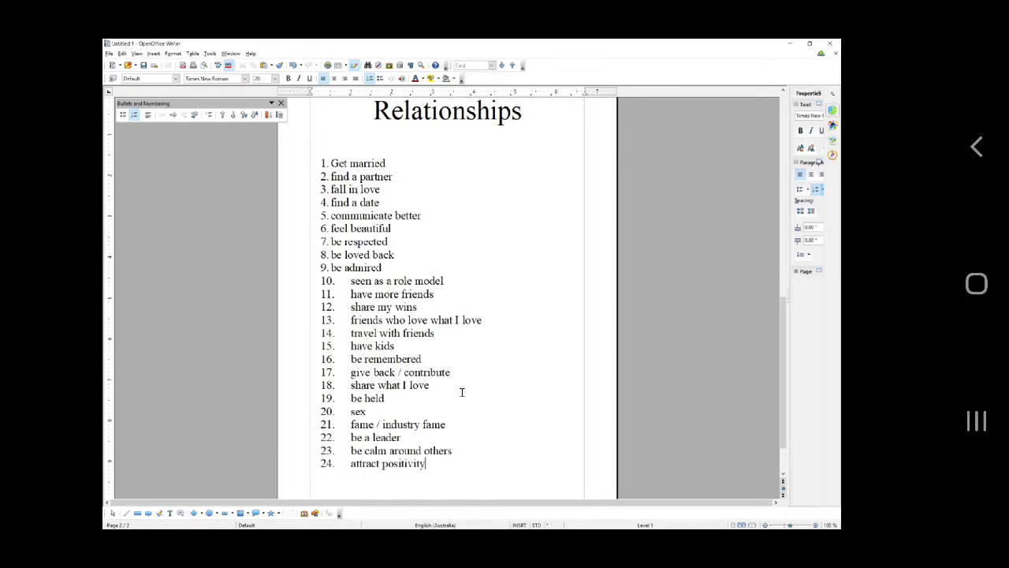
{"action": "key", "text": "Return"}
Make item 25 'save the world / hunger / poverty / health / addiction' and add 'Dreams' under the heading.
{"action": "type", "text": "save the world"}
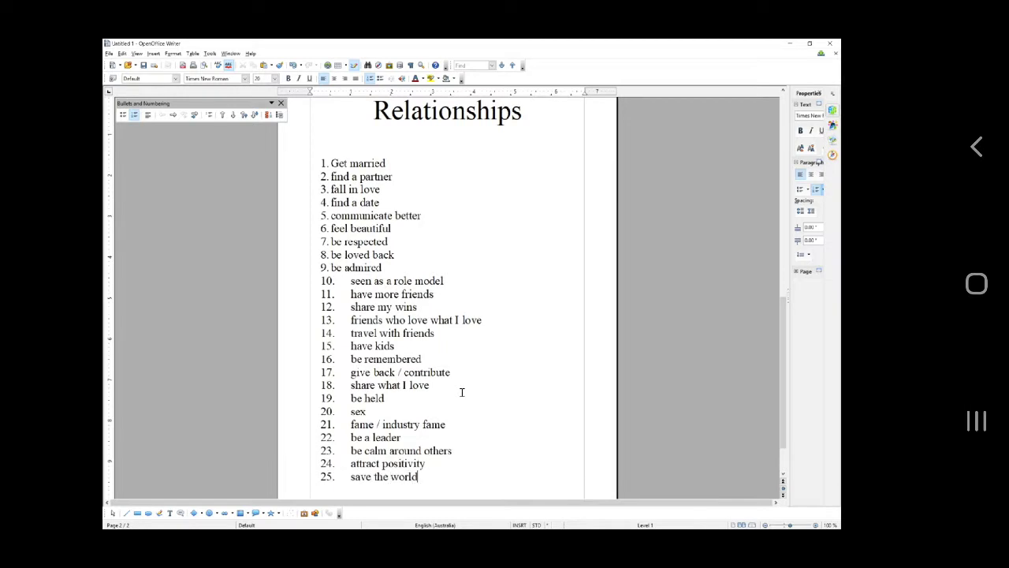
{"action": "type", "text": " / hunger / poverty"}
{"action": "key", "text": "Return"}
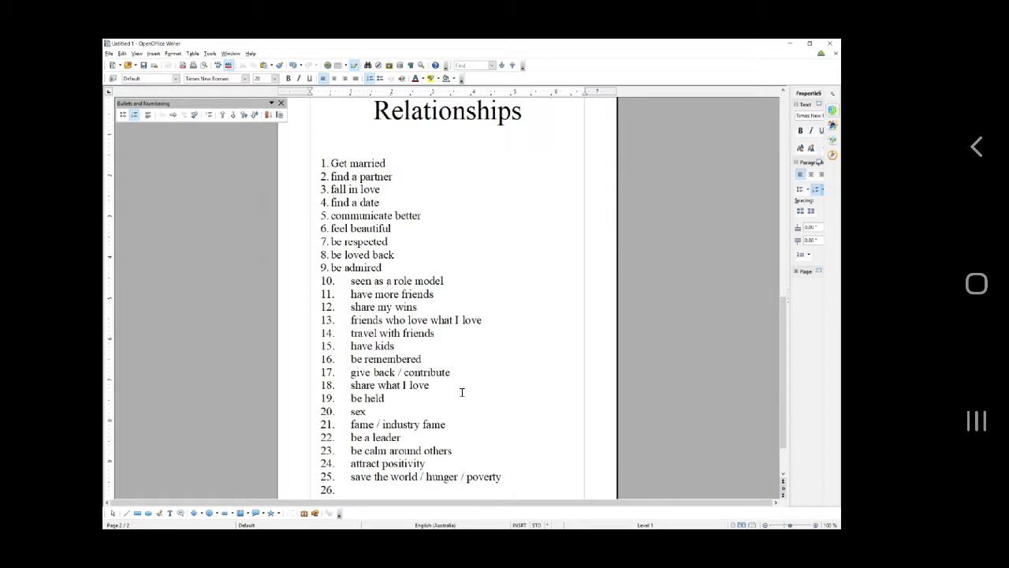
{"action": "key", "text": "BackSpace"}
{"action": "type", "text": "/ health / addiction"}
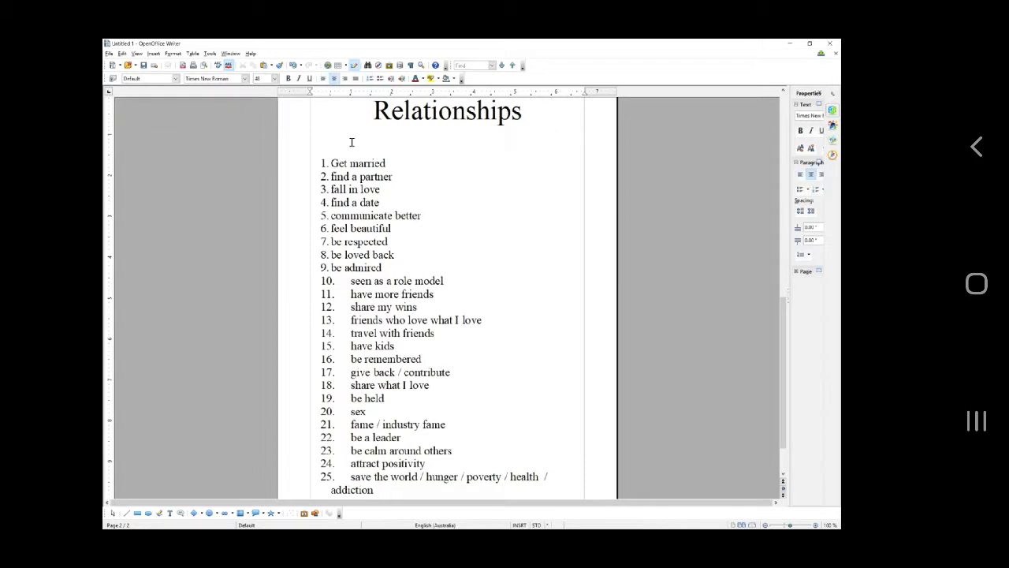
{"action": "type", "text": "Dreams"}
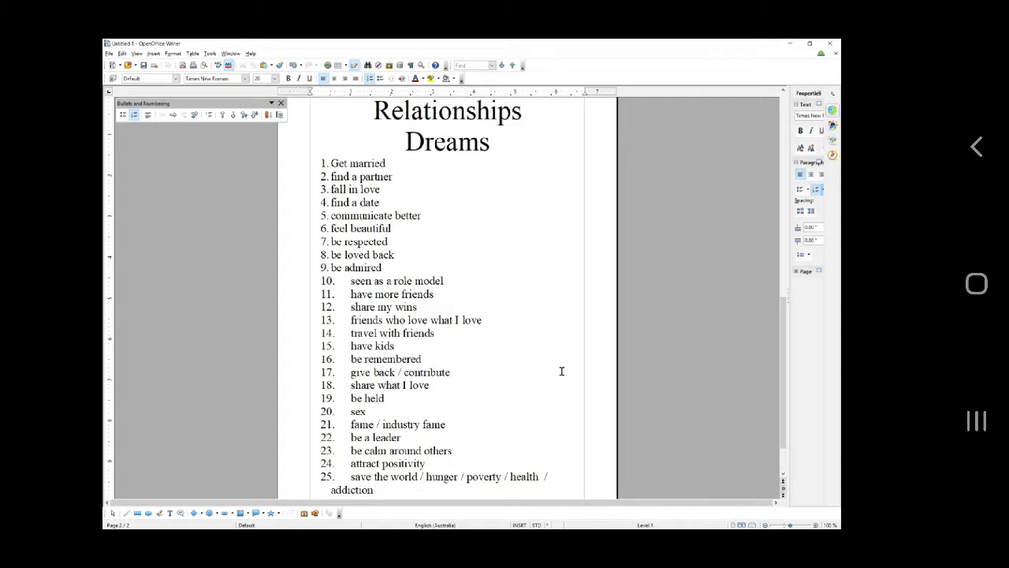
Copy the two-line 'Relationships Dreams' heading and put the cursor after the last list item.
{"action": "left_click_drag", "start_coordinate": [504, 144], "coordinate": [466, 368]}
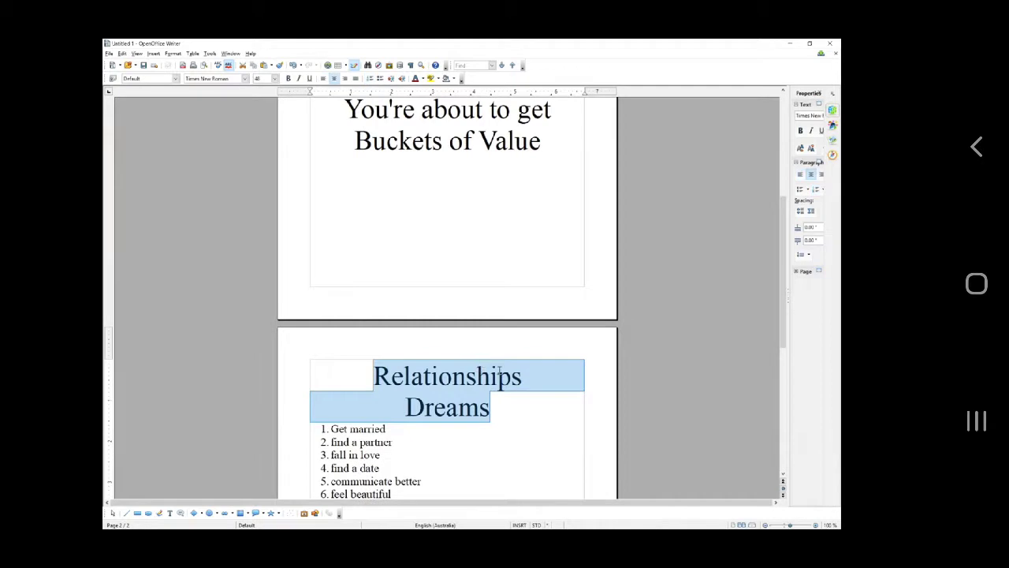
{"action": "right_click", "coordinate": [483, 372]}
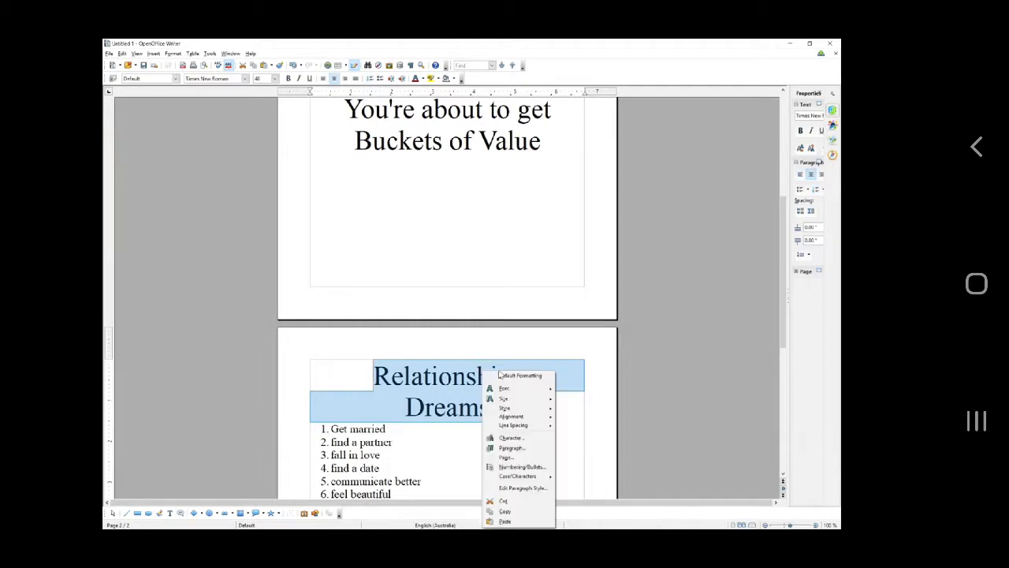
{"action": "left_click", "coordinate": [519, 514]}
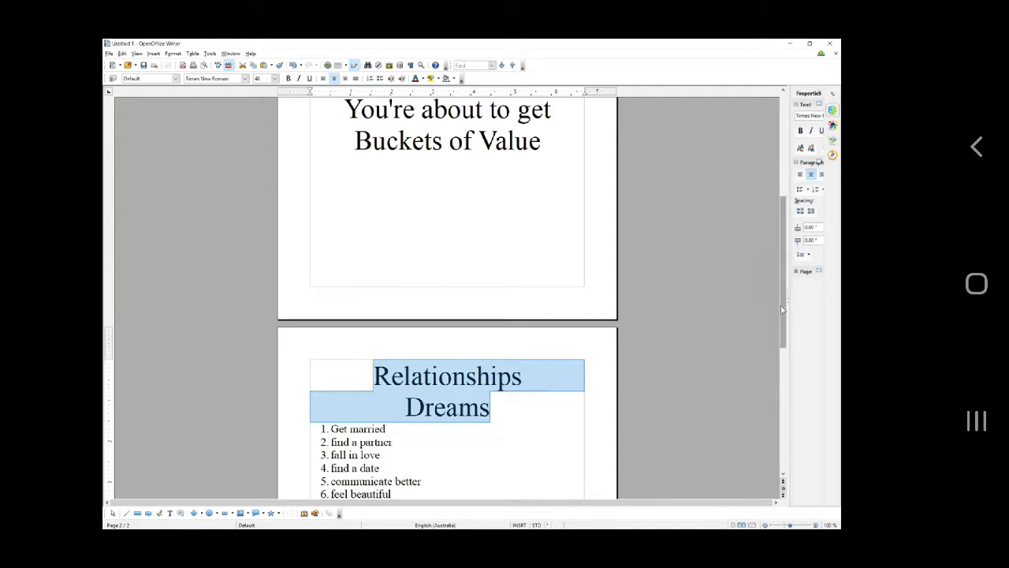
{"action": "left_click_drag", "start_coordinate": [787, 313], "coordinate": [784, 432]}
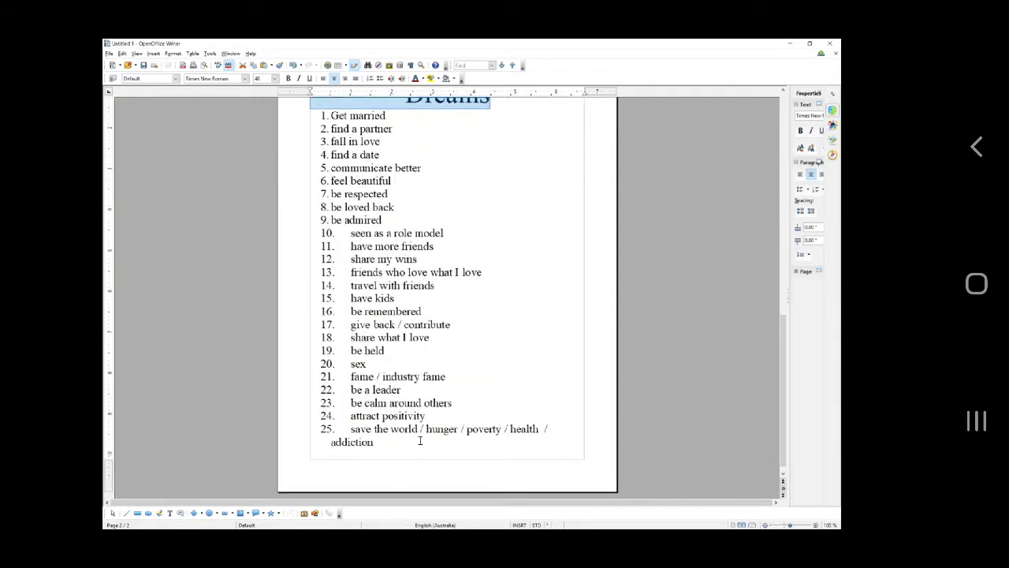
{"action": "left_click", "coordinate": [421, 440]}
On a new page, paste the heading and change 'Dreams' to 'Desires'.
{"action": "key", "text": "ctrl+Return"}
{"action": "key", "text": "ctrl+v"}
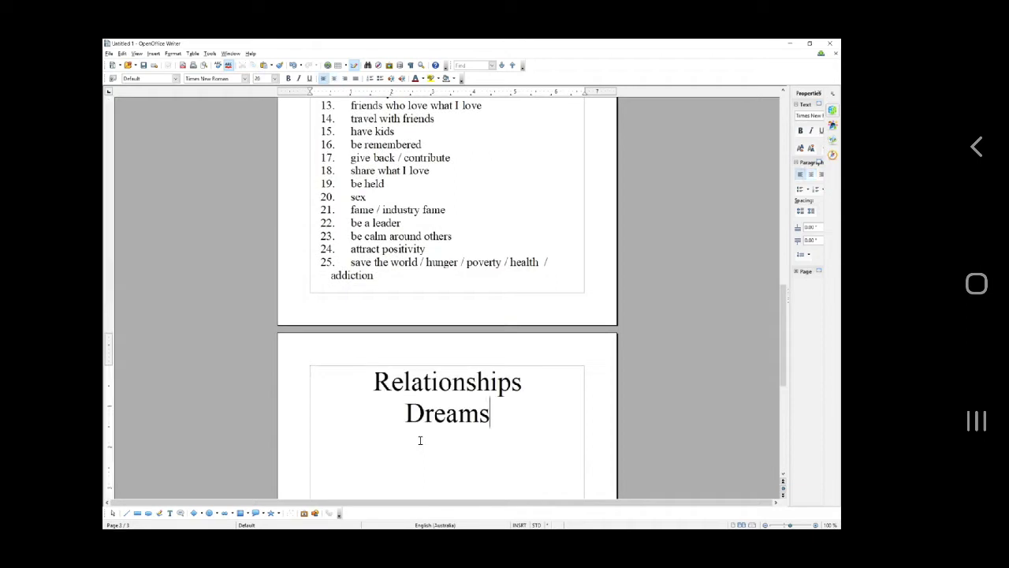
{"action": "key", "text": "BackSpace"}
{"action": "key", "text": "BackSpace"}
{"action": "key", "text": "BackSpace"}
{"action": "key", "text": "BackSpace"}
{"action": "key", "text": "BackSpace"}
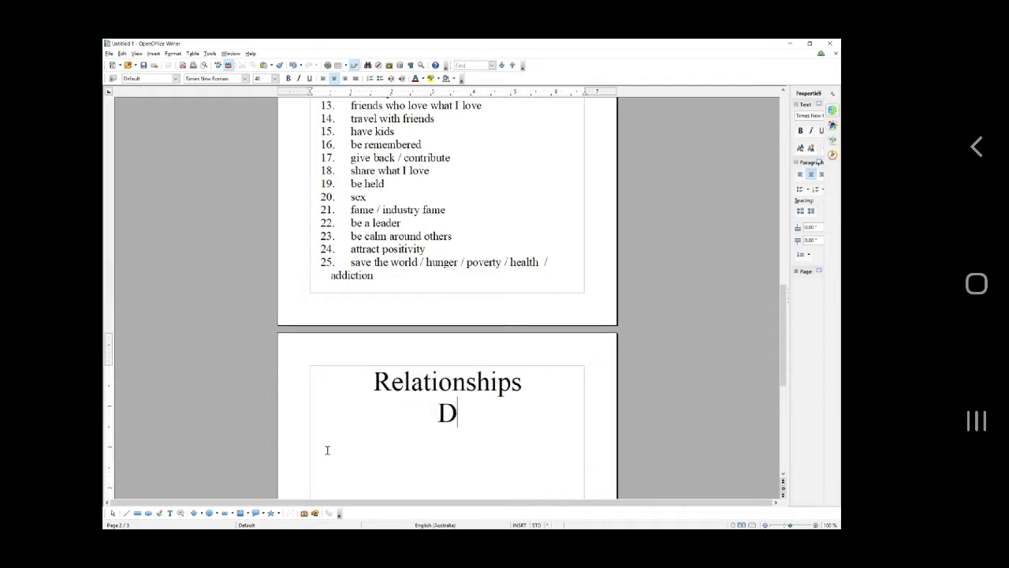
{"action": "type", "text": "esires"}
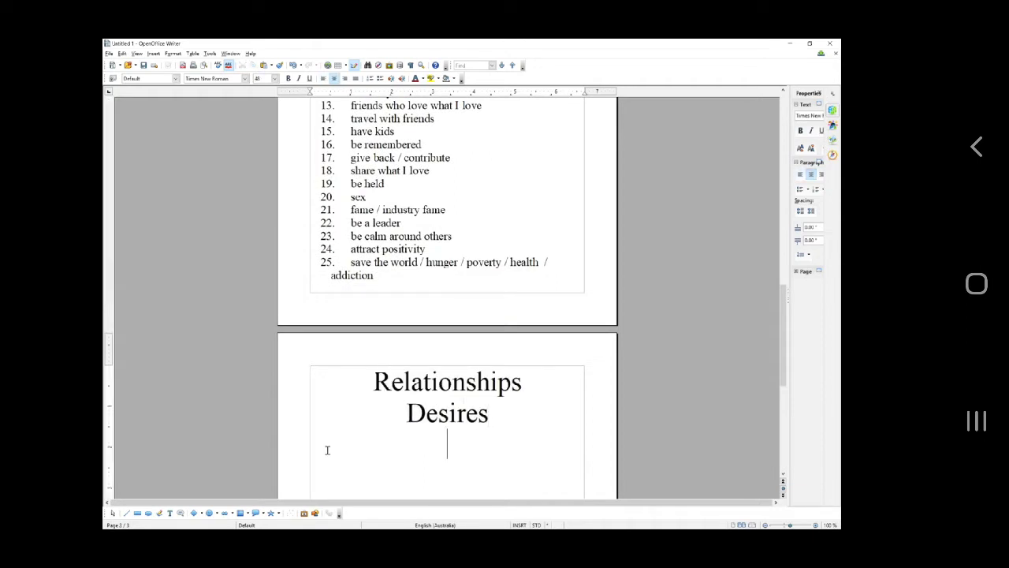
Start the list line below 'Desires' at font size 20, left-aligned.
{"action": "left_click", "coordinate": [425, 236]}
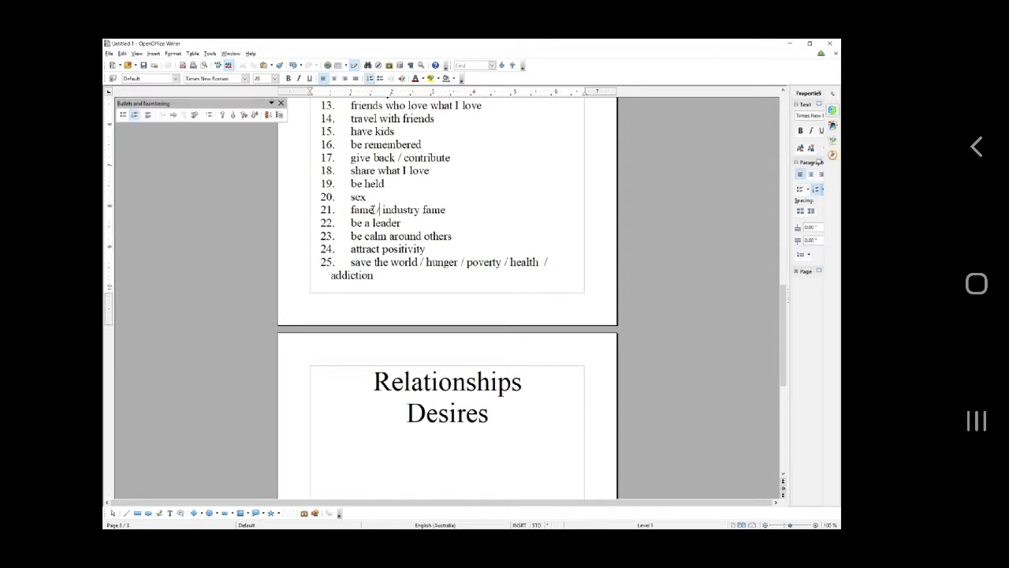
{"action": "left_click", "coordinate": [426, 433]}
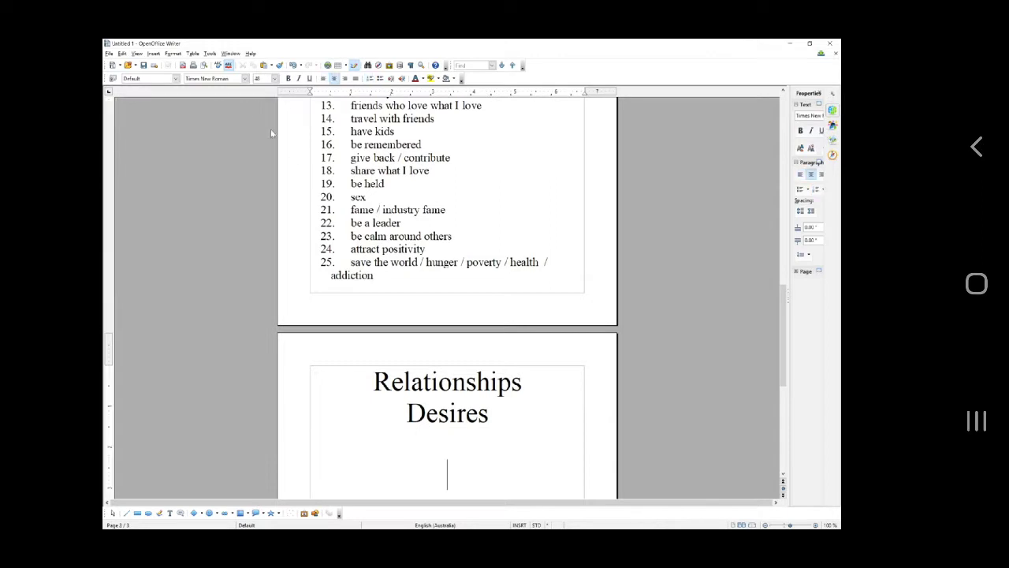
{"action": "left_click", "coordinate": [274, 78]}
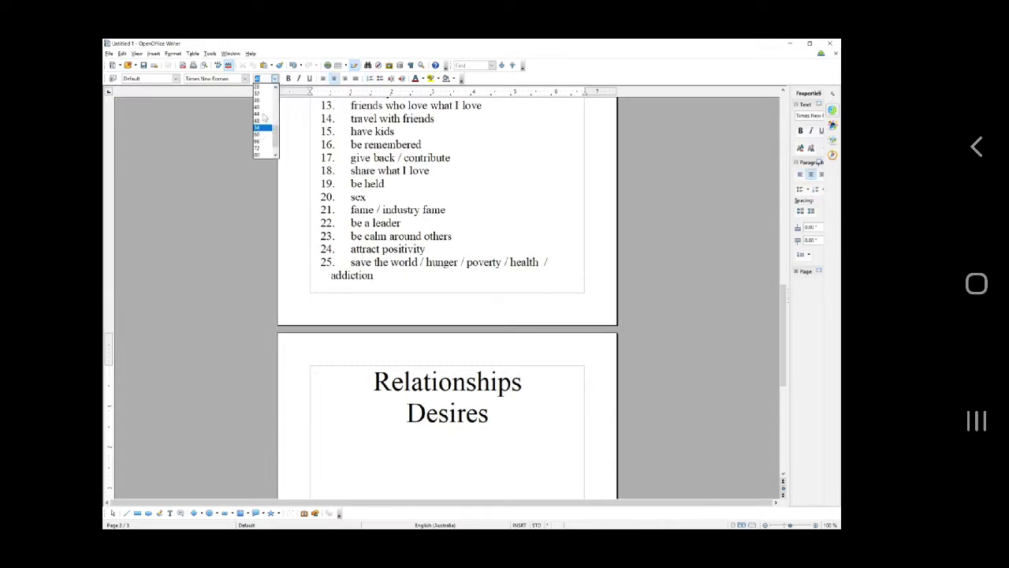
{"action": "left_click", "coordinate": [276, 87]}
{"action": "left_click", "coordinate": [275, 87]}
{"action": "left_click", "coordinate": [262, 89]}
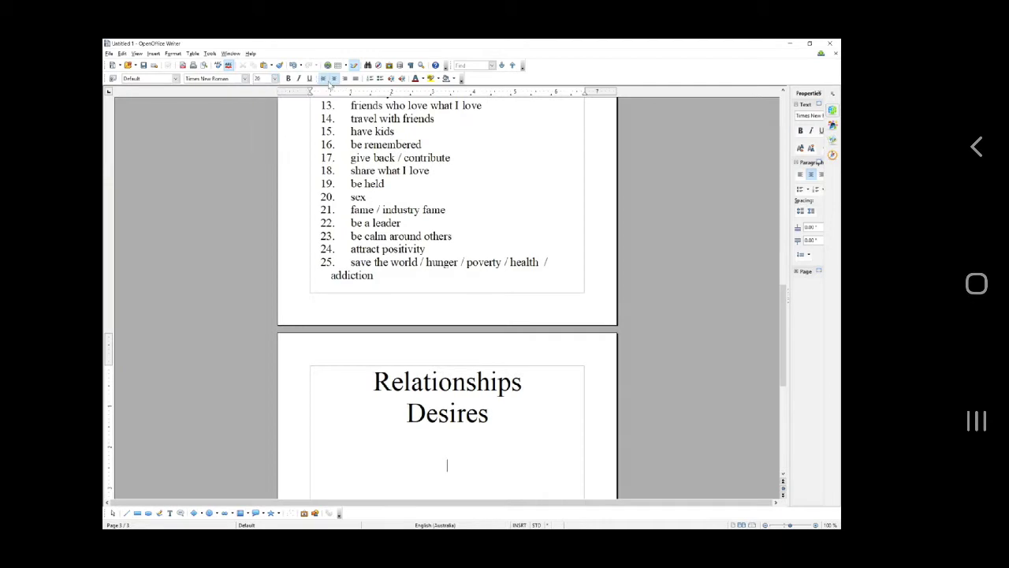
{"action": "left_click", "coordinate": [324, 79]}
{"action": "type", "text": "."}
Enter items 1–6, from 'Hang out with friends' to 'play golf together'.
{"action": "type", "text": "Hang out wit"}
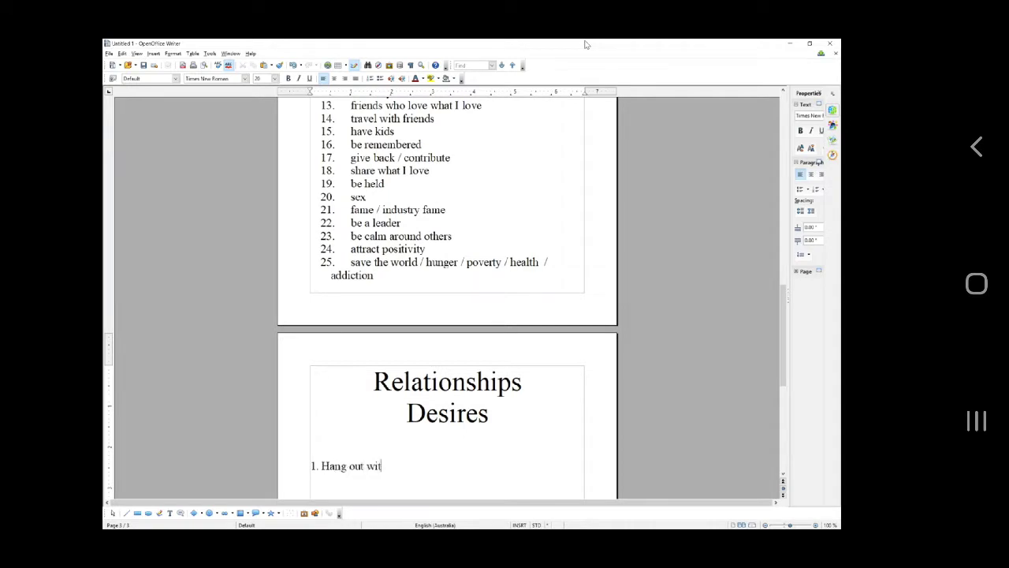
{"action": "type", "text": "h friends"}
{"action": "key", "text": "Return"}
{"action": "type", "text": "get"}
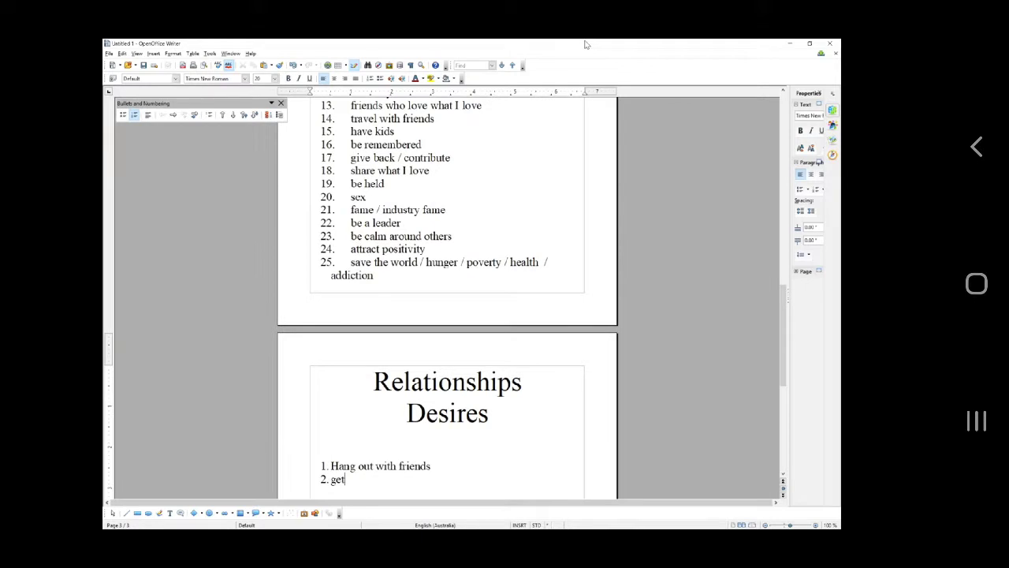
{"action": "type", "text": " home early t"}
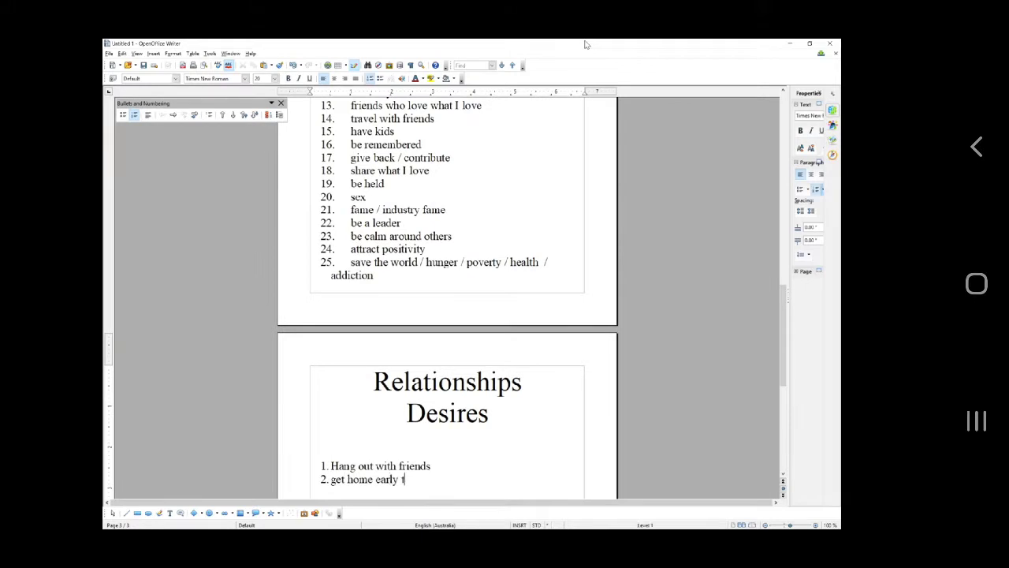
{"action": "type", "text": "o see my family"}
{"action": "key", "text": "Return"}
{"action": "type", "text": "go on "}
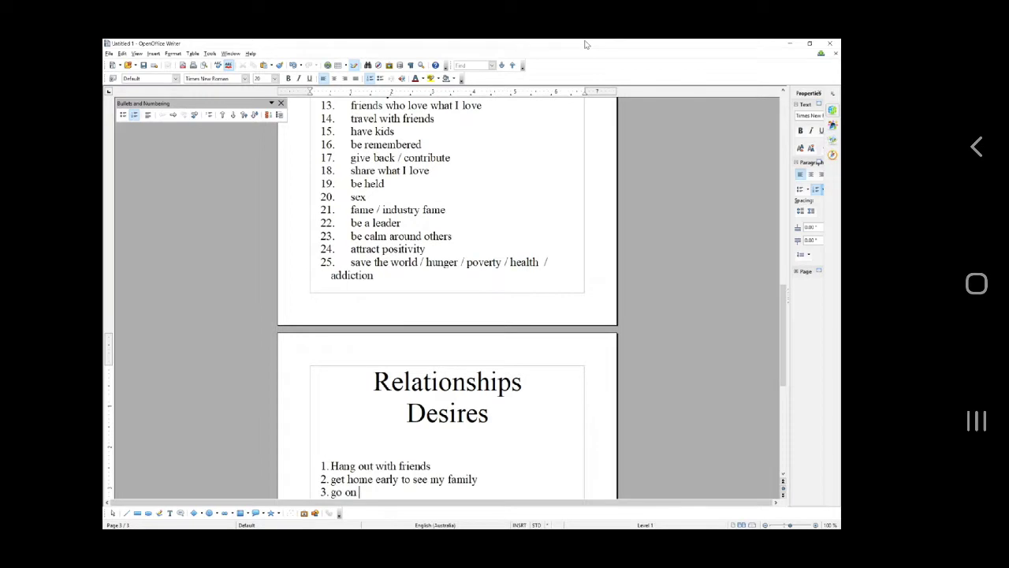
{"action": "type", "text": "a holiday with frie"}
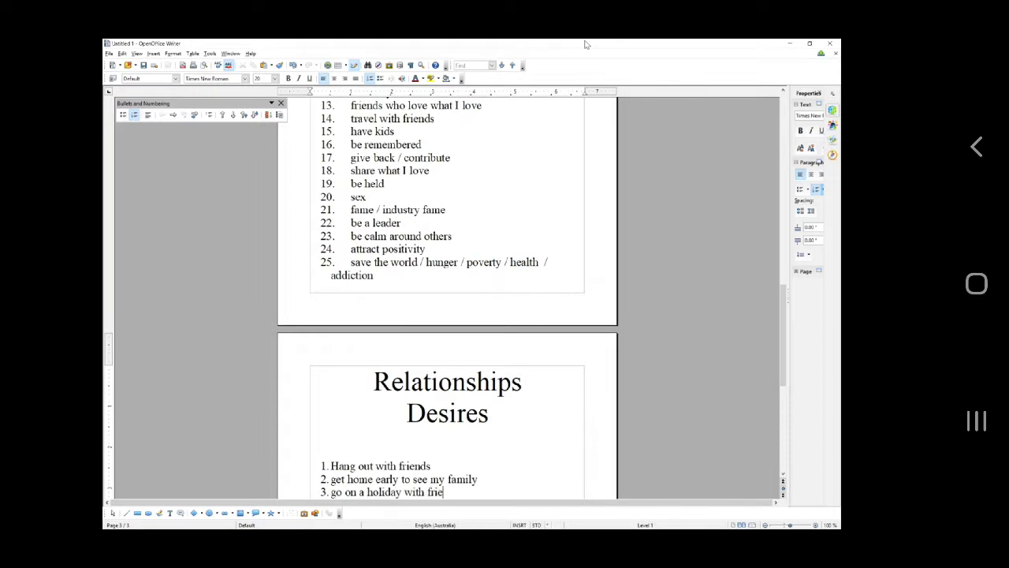
{"action": "type", "text": "nds / family"}
{"action": "key", "text": "Return"}
{"action": "type", "text": "plan"}
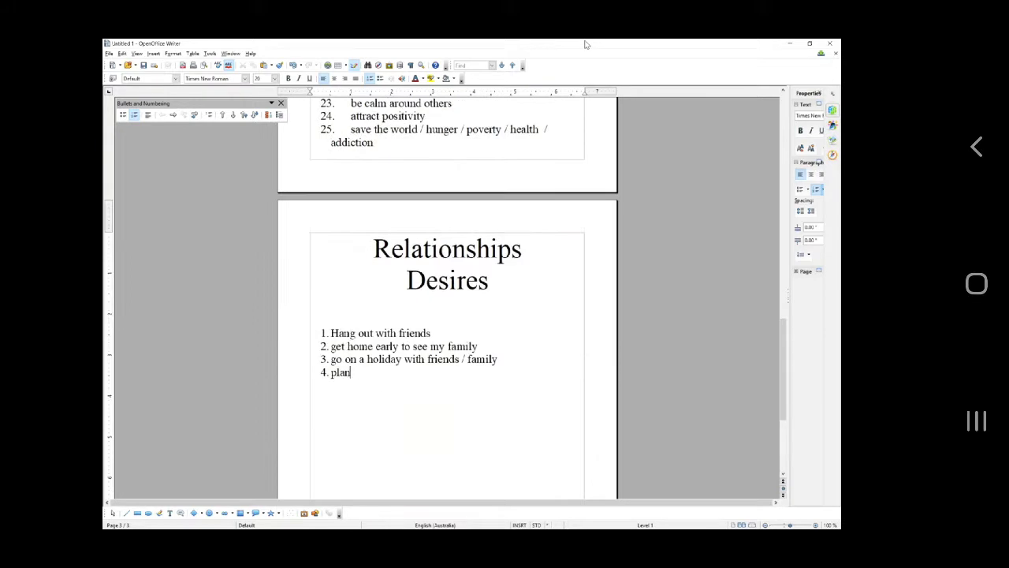
{"action": "type", "text": " a group activity"}
{"action": "key", "text": "Return"}
{"action": "type", "text": "have a l"}
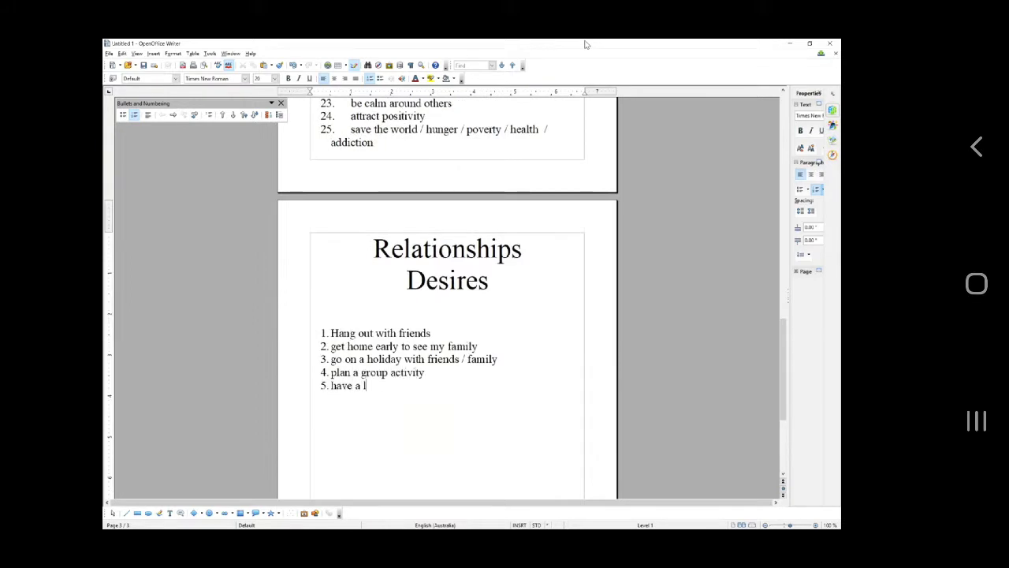
{"action": "type", "text": "unch with somebody"}
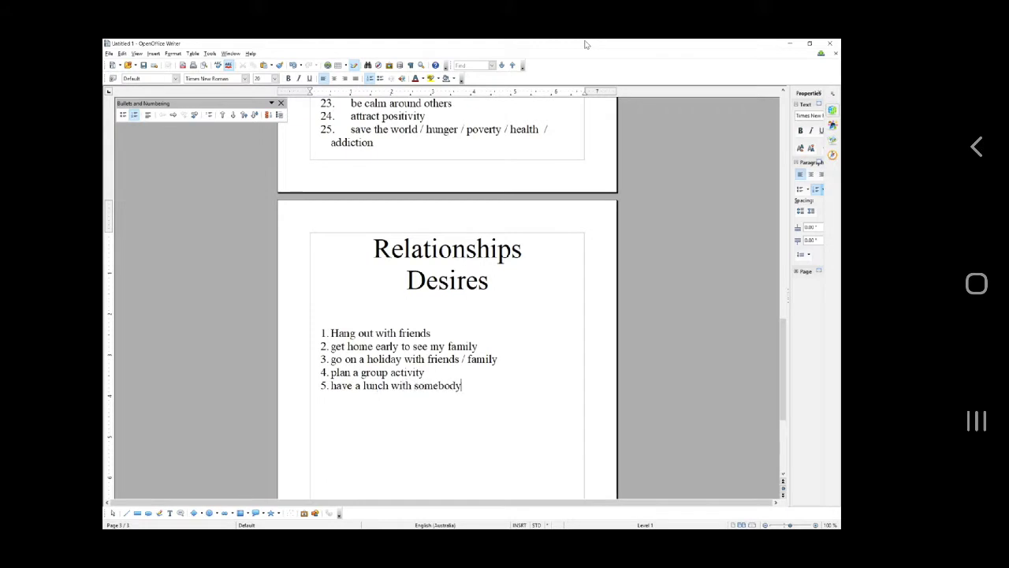
{"action": "key", "text": "Return"}
{"action": "type", "text": "play golf together"}
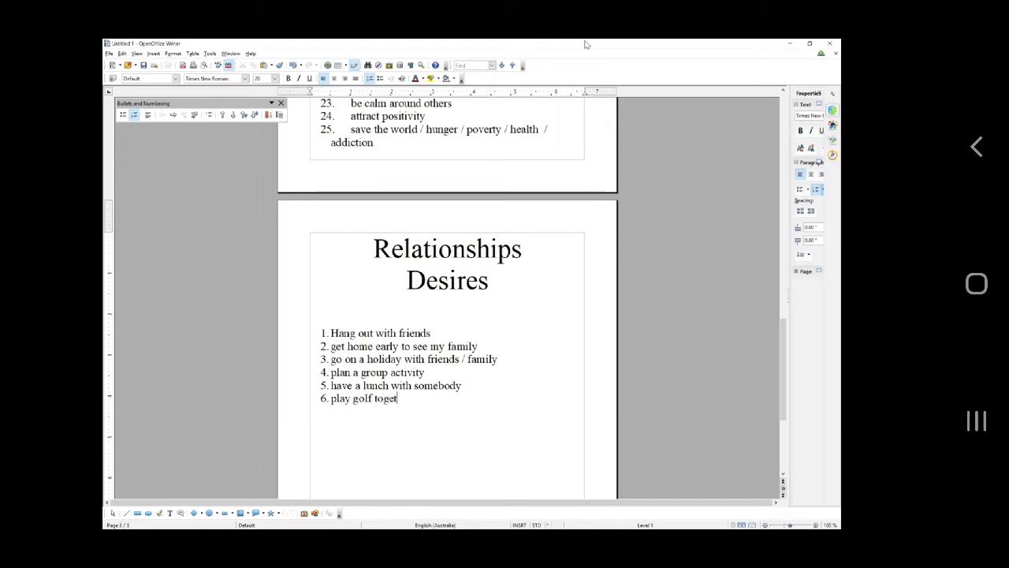
{"action": "key", "text": "Return"}
Enter items 7–12: business networking, laugh more, alone time, quiet time, see more people, see less people.
{"action": "type", "text": "business net"}
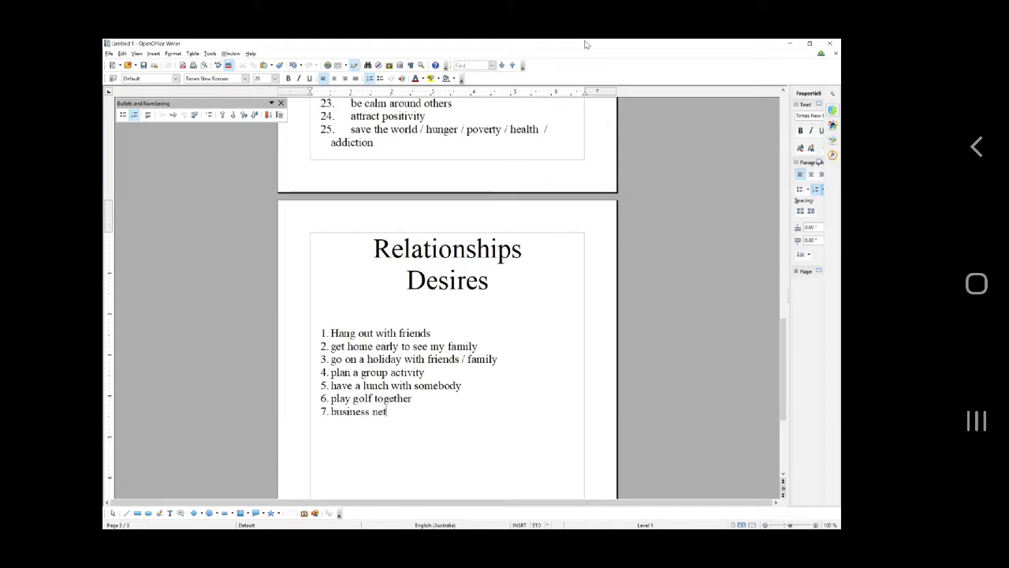
{"action": "type", "text": "work with like m"}
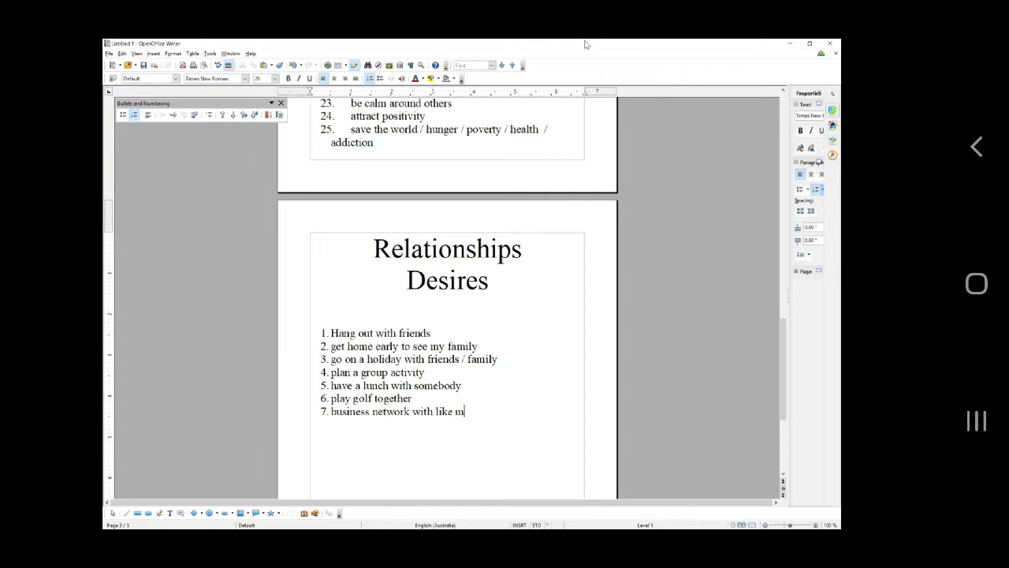
{"action": "type", "text": "inded people"}
{"action": "key", "text": "Return"}
{"action": "type", "text": "laugh more"}
{"action": "key", "text": "Return"}
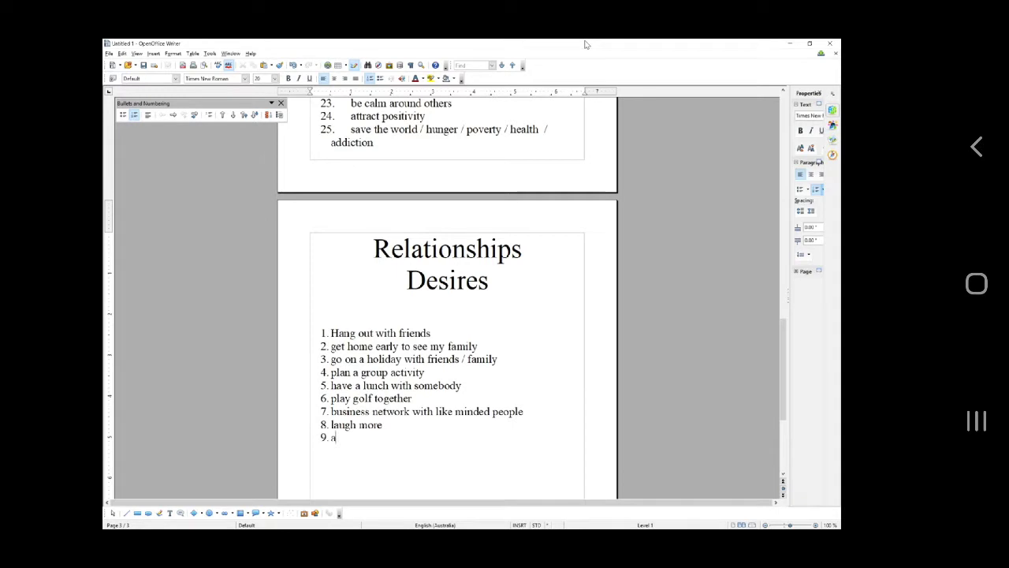
{"action": "type", "text": "a ONE"}
{"action": "key", "text": "BackSpace"}
{"action": "key", "text": "BackSpace"}
{"action": "key", "text": "BackSpace"}
{"action": "key", "text": "BackSpace"}
{"action": "key", "text": "BackSpace"}
{"action": "type", "text": "alone time"}
{"action": "key", "text": "Return"}
{"action": "type", "text": "quiet"}
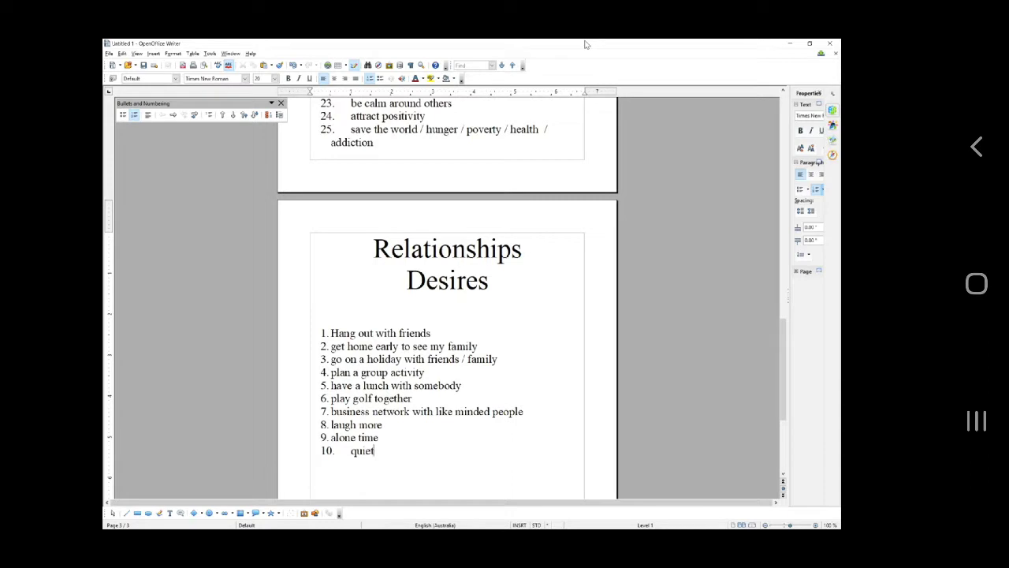
{"action": "type", "text": " time"}
{"action": "key", "text": "Return"}
{"action": "type", "text": "see more "}
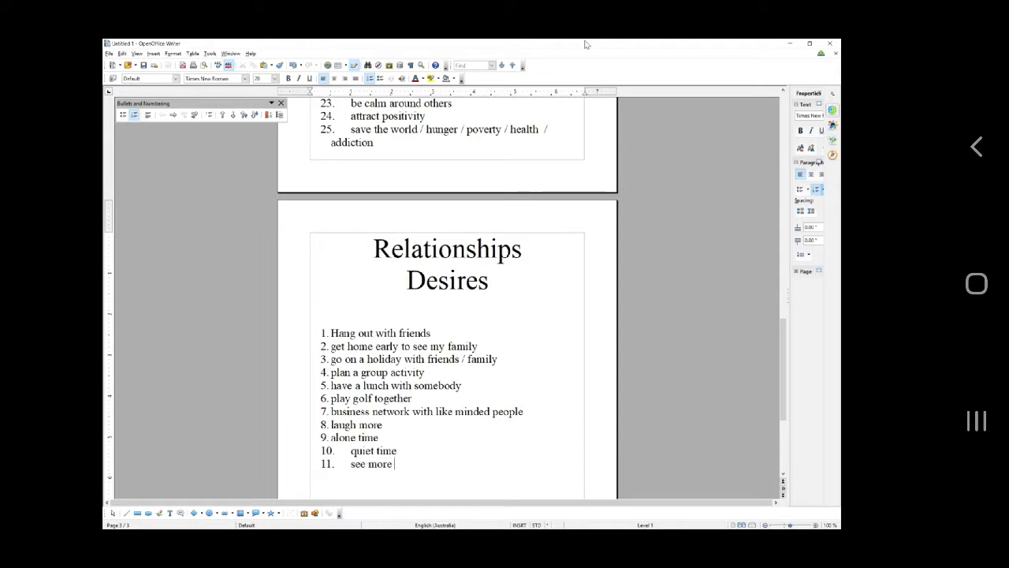
{"action": "type", "text": "people"}
{"action": "key", "text": "Return"}
{"action": "type", "text": "see less people "}
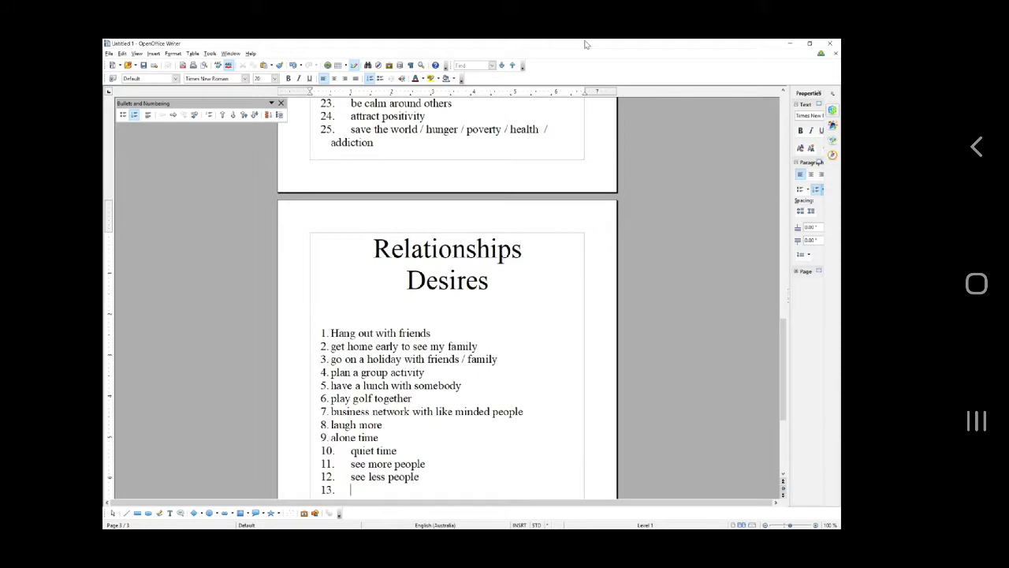
{"action": "type", "text": "feel safe / secure"}
Add items 14–16: hold someone, have a set routine, re-connect.
{"action": "key", "text": "Return"}
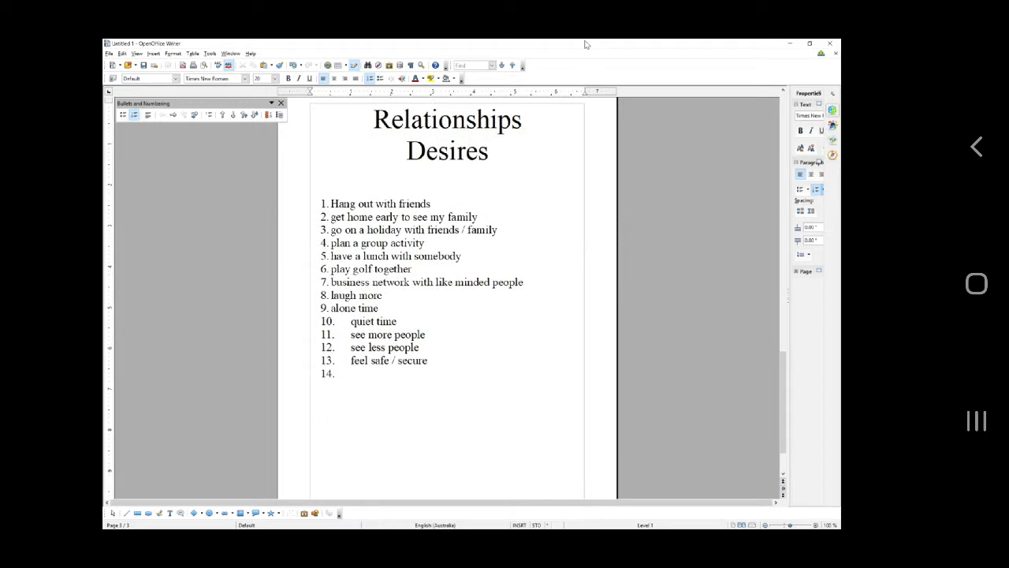
{"action": "type", "text": "hold someone"}
{"action": "key", "text": "Return"}
{"action": "type", "text": "have a "}
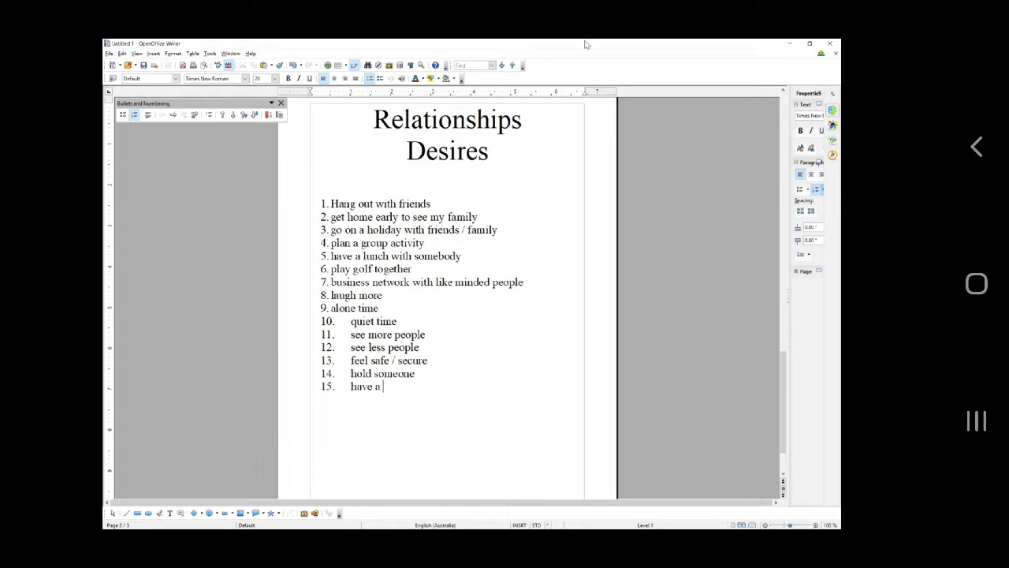
{"action": "type", "text": "set routine"}
{"action": "key", "text": "Return"}
{"action": "type", "text": "re-connect"}
Add item 17 'let go of negative people', fixing the 'negateive' misspelling.
{"action": "key", "text": "Return"}
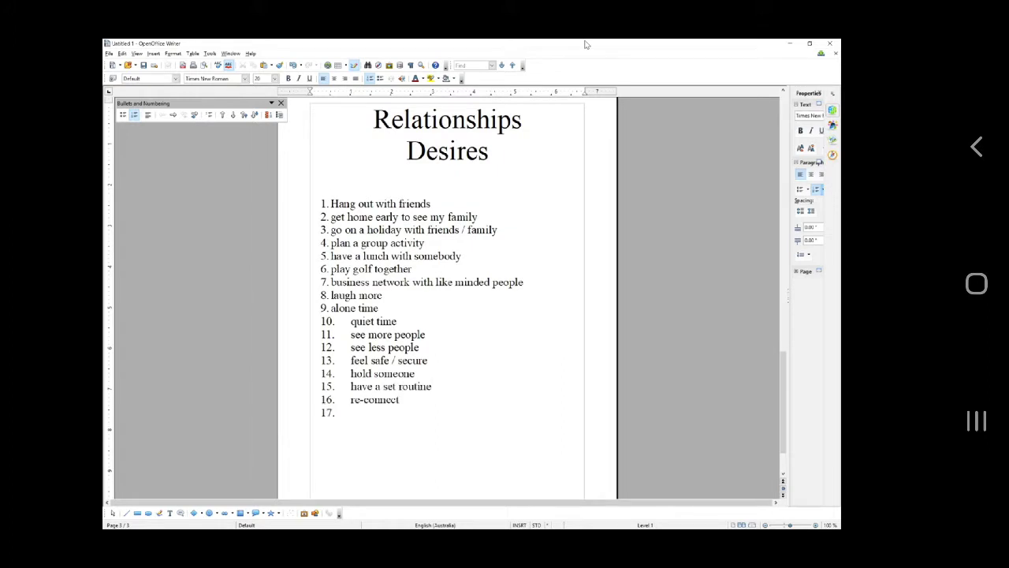
{"action": "type", "text": "let go of negateive people"}
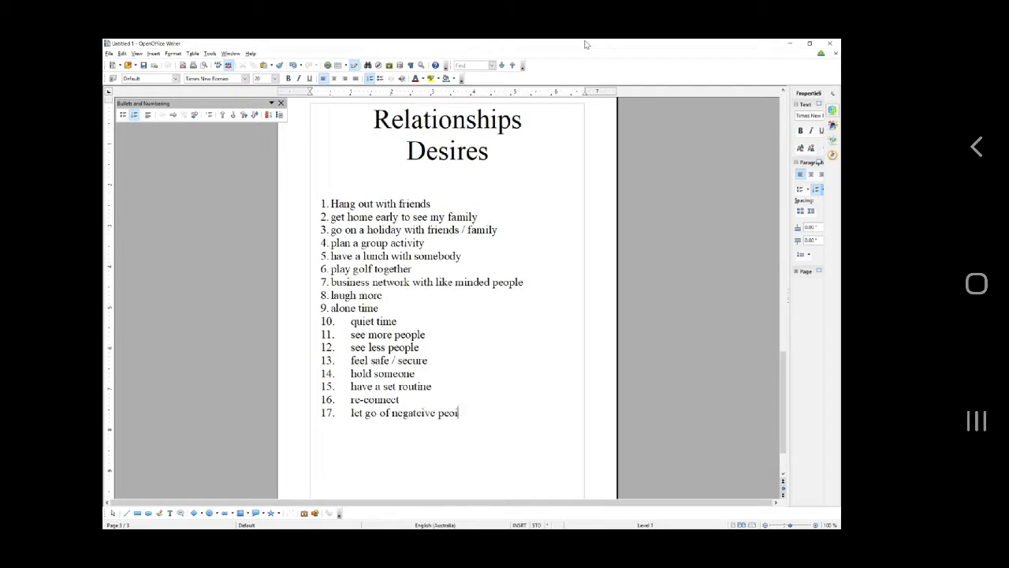
{"action": "key", "text": "BackSpace"}
{"action": "key", "text": "BackSpace"}
{"action": "key", "text": "BackSpace"}
{"action": "type", "text": "ple"}
{"action": "right_click", "coordinate": [423, 413]}
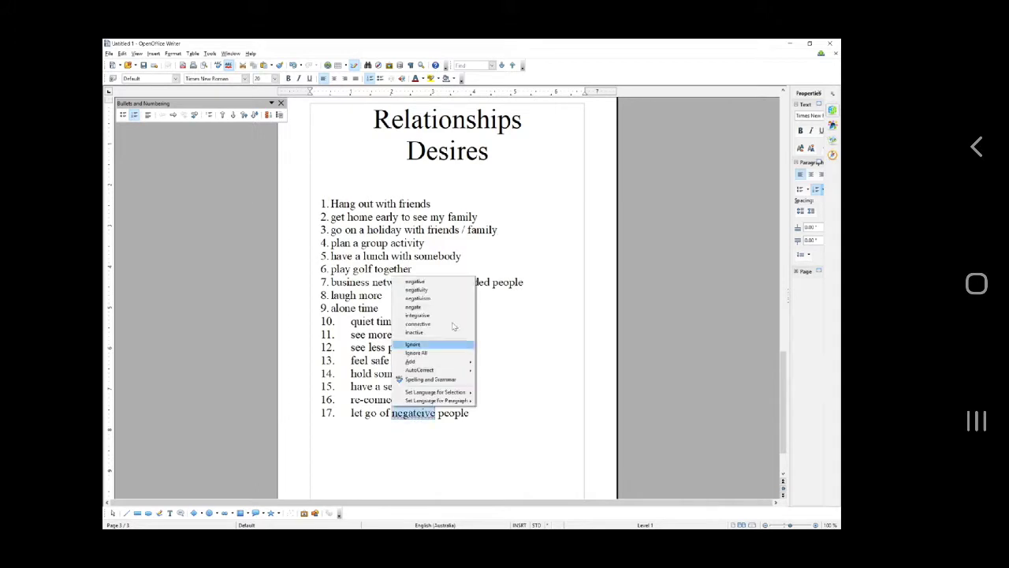
{"action": "left_click", "coordinate": [431, 281]}
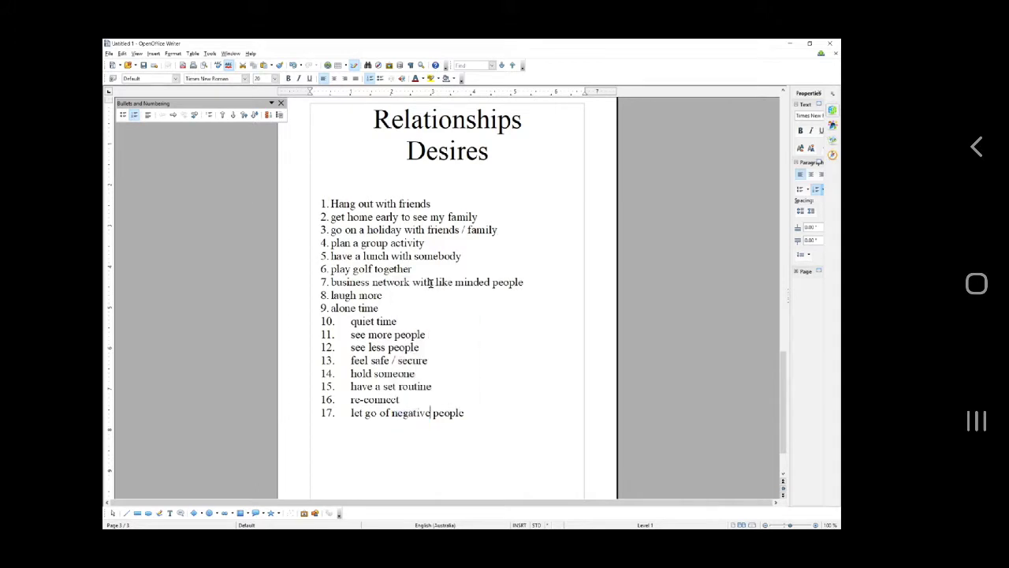
{"action": "key", "text": "Return"}
Add Desires items 'give a present', 'win an argument', 'be forgiven' and 'be right'.
{"action": "type", "text": "give a present"}
{"action": "key", "text": "Return"}
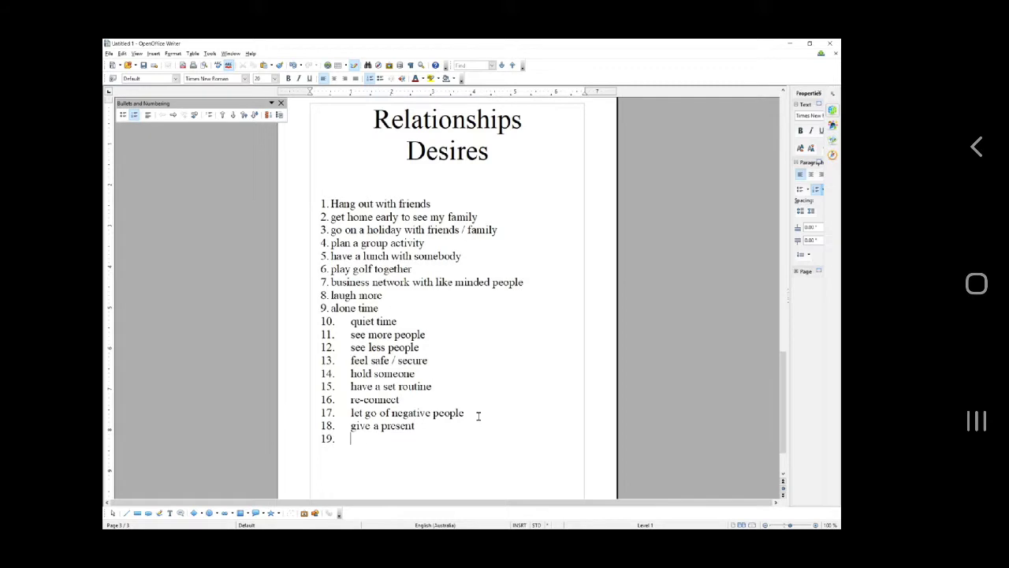
{"action": "type", "text": "win an argument"}
{"action": "key", "text": "Return"}
{"action": "type", "text": "bef"}
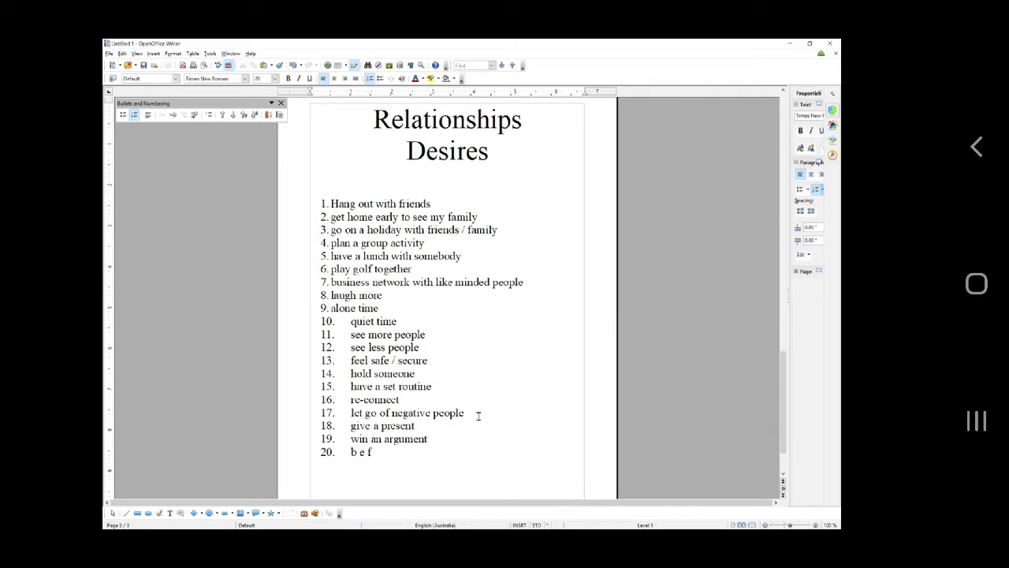
{"action": "key", "text": "BackSpace"}
{"action": "key", "text": "BackSpace"}
{"action": "type", "text": "e forgiven"}
{"action": "key", "text": "Return"}
{"action": "type", "text": "be right"}
{"action": "key", "text": "Return"}
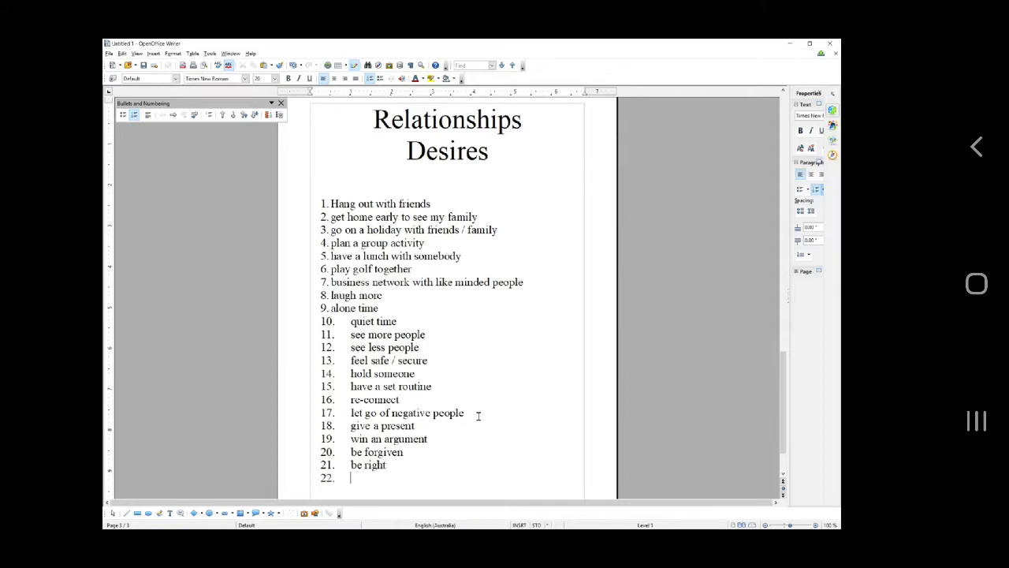
Add 'be acknowledged', 'have secrets', 'have no secrets' and 'to know what to expect', then end the list.
{"action": "type", "text": "be acknowledged"}
{"action": "key", "text": "Return"}
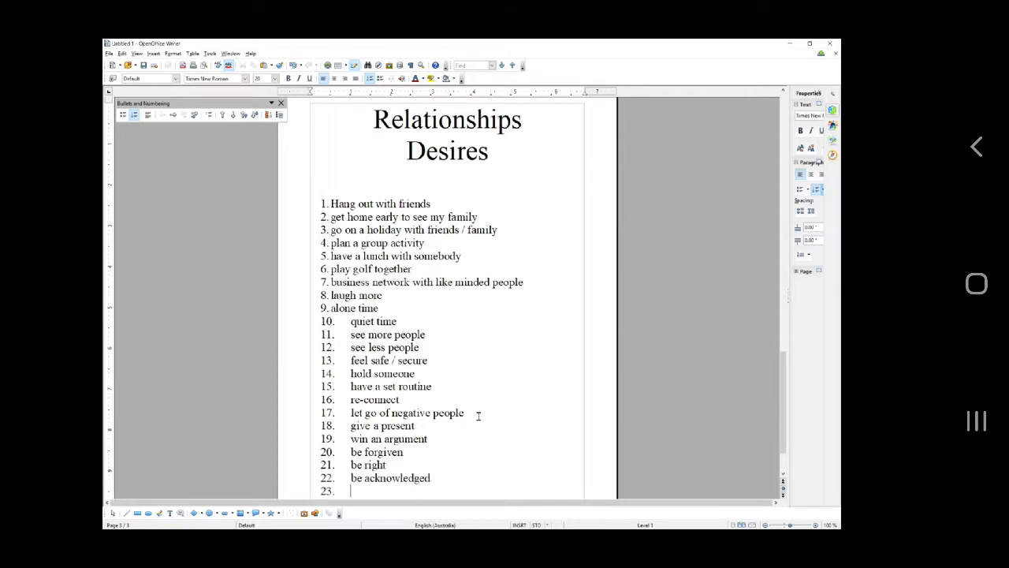
{"action": "type", "text": "have secrets"}
{"action": "key", "text": "Return"}
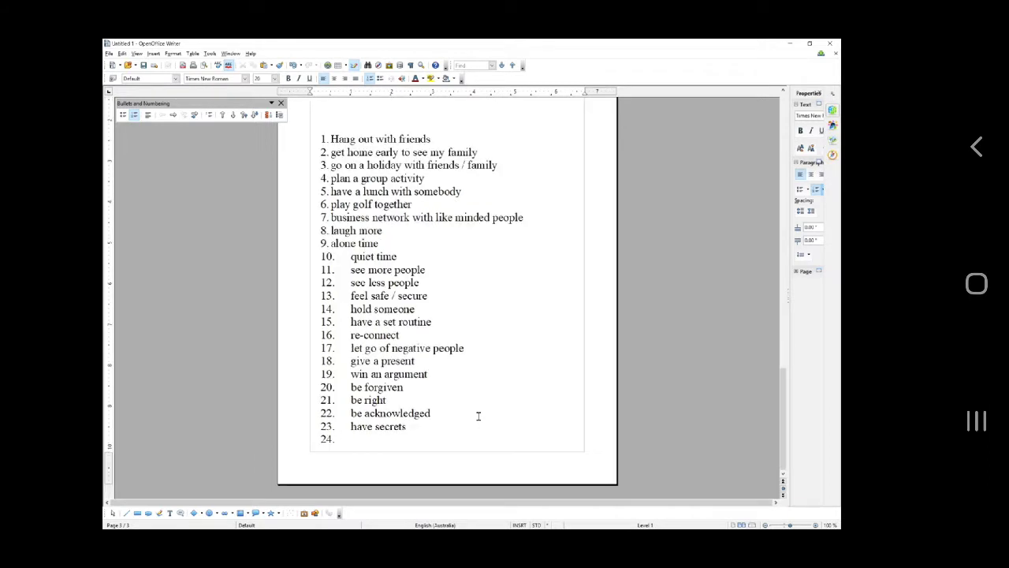
{"action": "type", "text": "have no secrets"}
{"action": "key", "text": "Return"}
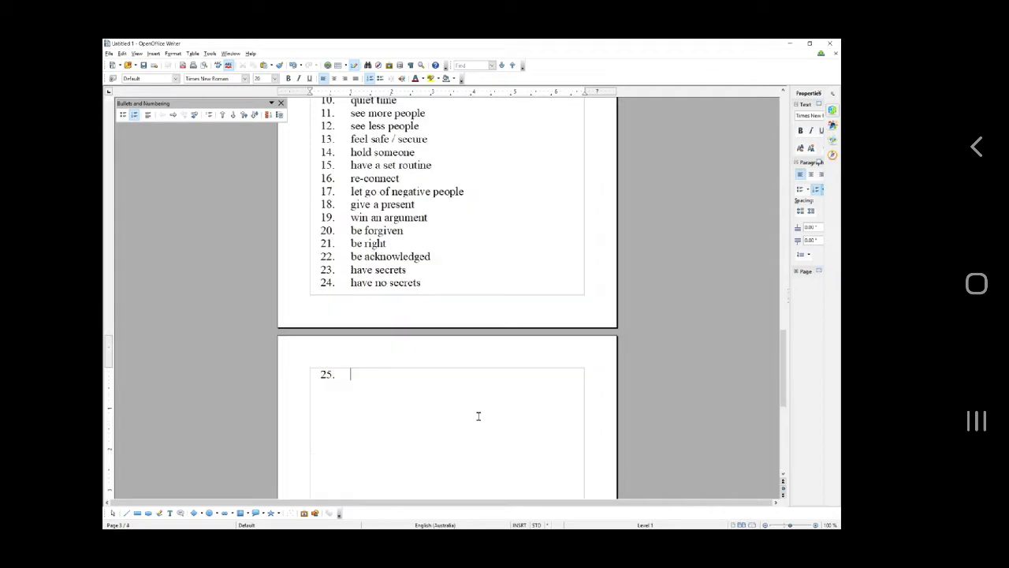
{"action": "type", "text": "to know what to expecxt"}
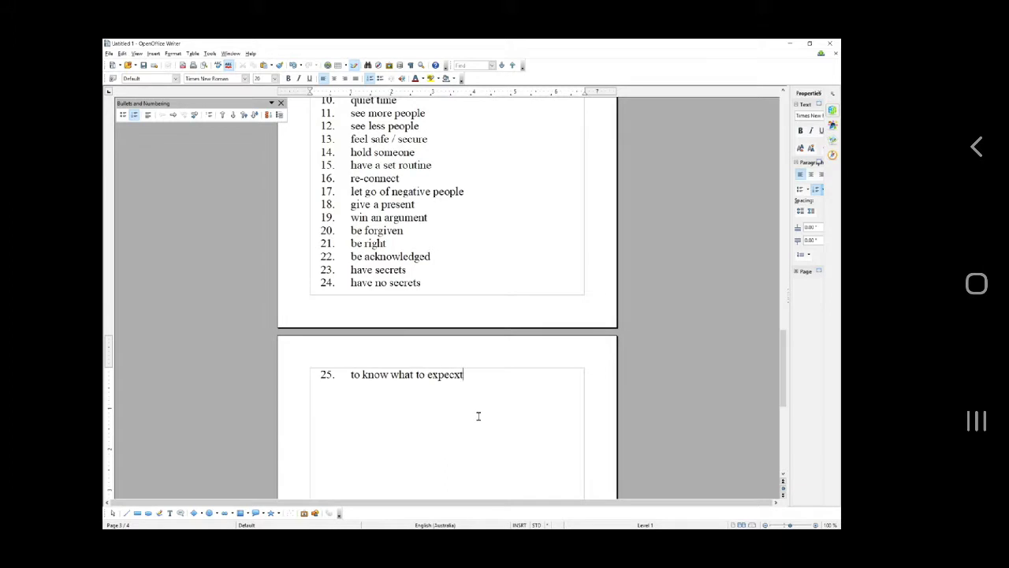
{"action": "key", "text": "BackSpace"}
{"action": "key", "text": "BackSpace"}
{"action": "type", "text": "t"}
{"action": "key", "text": "Return"}
{"action": "key", "text": "Return"}
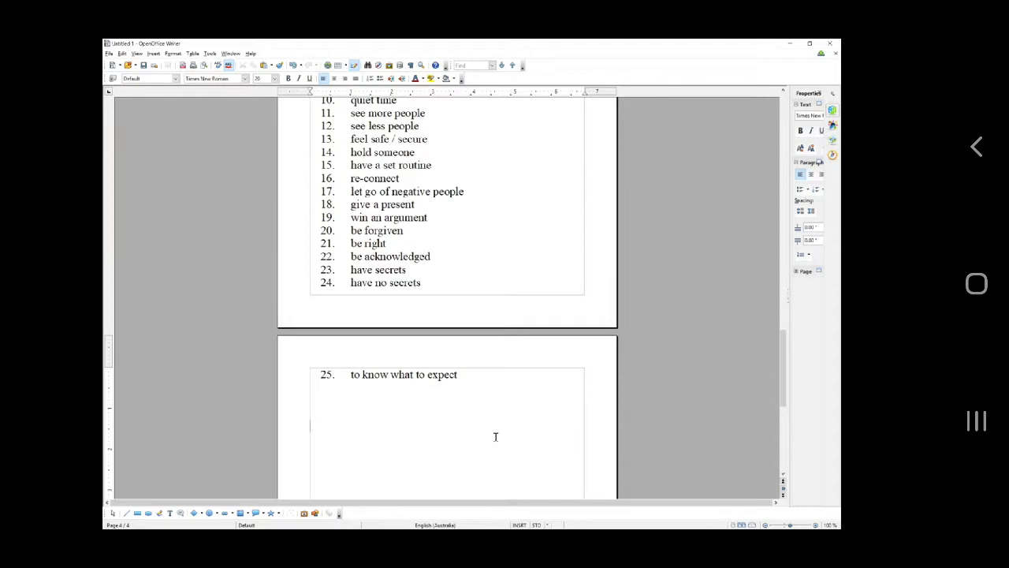
{"action": "scroll", "coordinate": [495, 436], "scroll_direction": "down", "scroll_amount": 3}
Insert a page break and head the new page 'Relationships' / 'Fears' using the pasted heading.
{"action": "scroll", "coordinate": [496, 436], "scroll_direction": "down", "scroll_amount": 3}
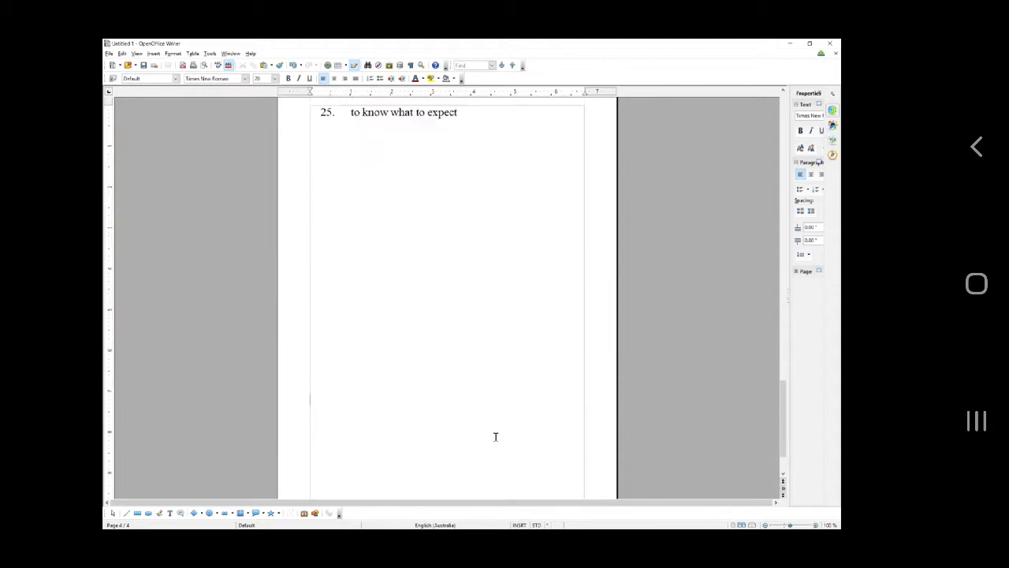
{"action": "key", "text": "ctrl+Return"}
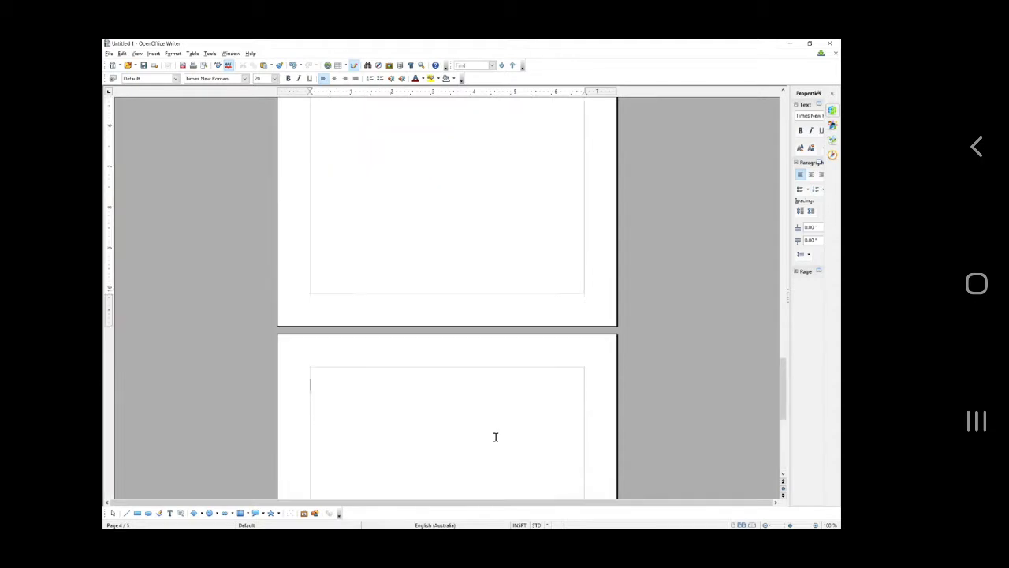
{"action": "type", "text": "Relationships Dreams"}
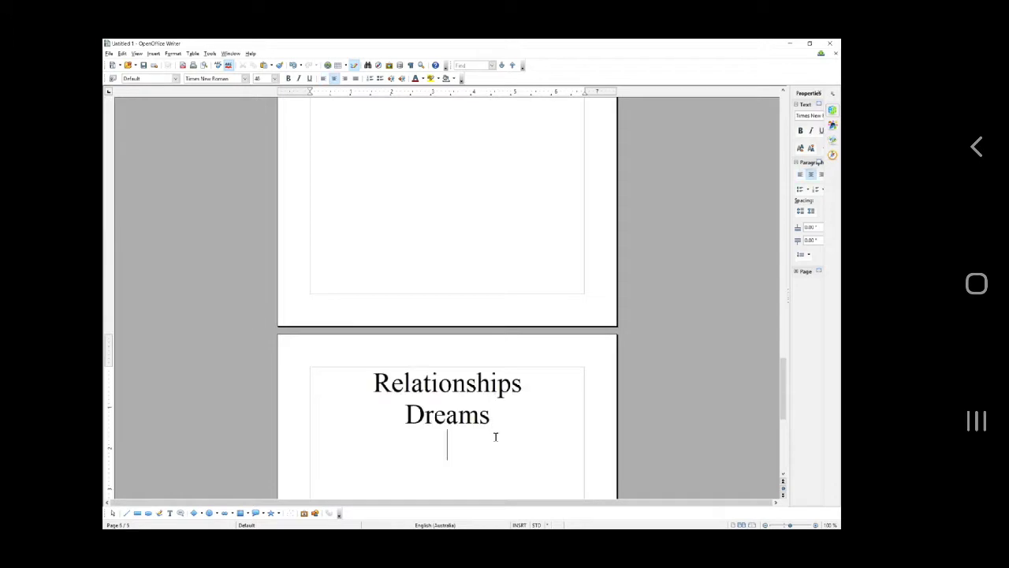
{"action": "key", "text": "BackSpace"}
{"action": "key", "text": "BackSpace"}
{"action": "key", "text": "BackSpace"}
{"action": "key", "text": "BackSpace"}
{"action": "key", "text": "BackSpace"}
{"action": "key", "text": "BackSpace"}
{"action": "type", "text": "Fears"}
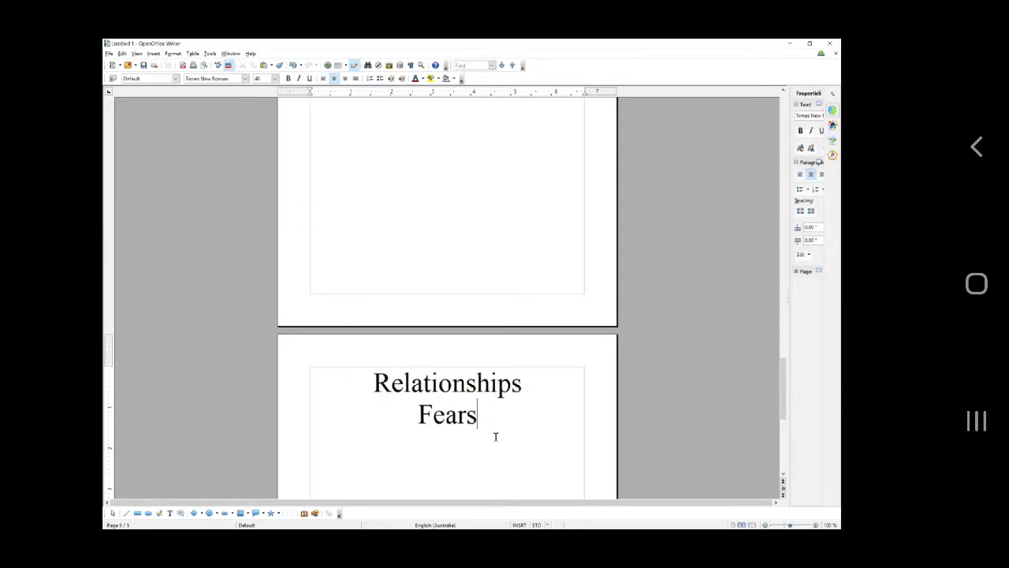
{"action": "key", "text": "Return"}
Make the line below left-aligned at size 20 and start it with '1.'.
{"action": "left_click", "coordinate": [324, 79]}
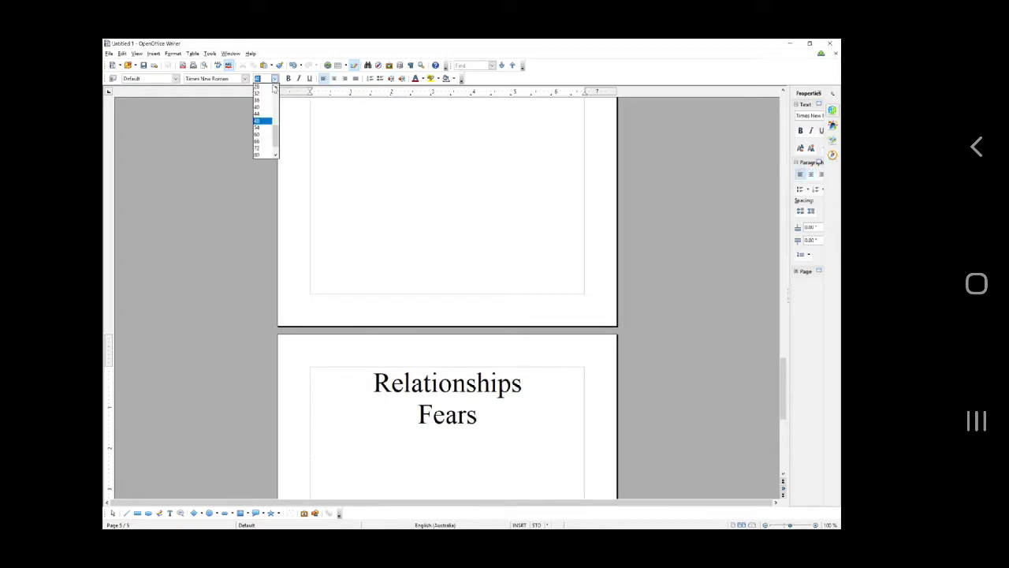
{"action": "scroll", "coordinate": [272, 90], "scroll_direction": "up", "scroll_amount": 4}
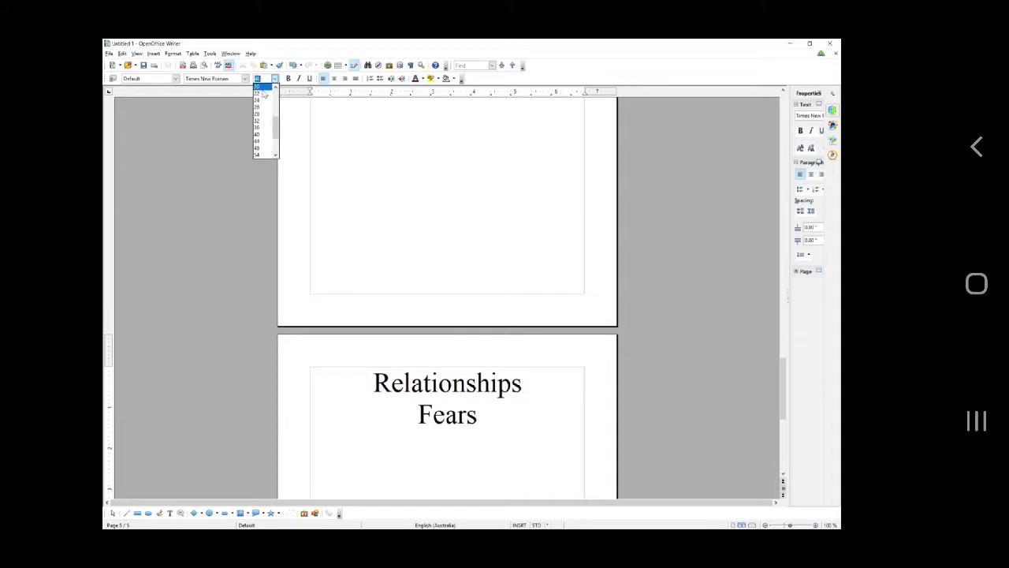
{"action": "left_click", "coordinate": [260, 87]}
{"action": "type", "text": "1."}
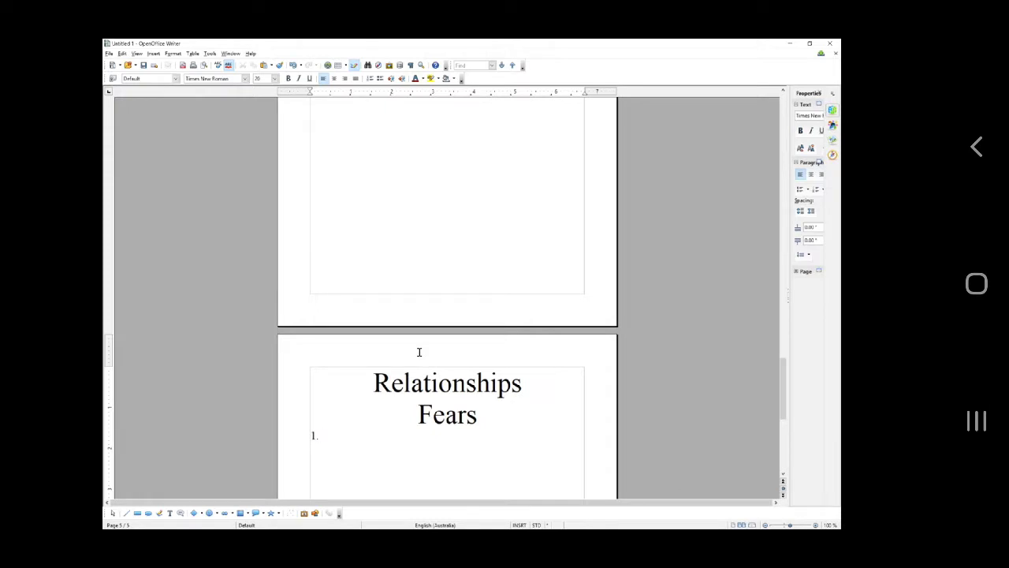
Enter Fears items 1–5: 'Dying alone', 'annoying people', 'being hated', 'being ignored', 'being frightened by others'.
{"action": "type", "text": "Dying alone"}
{"action": "key", "text": "Return"}
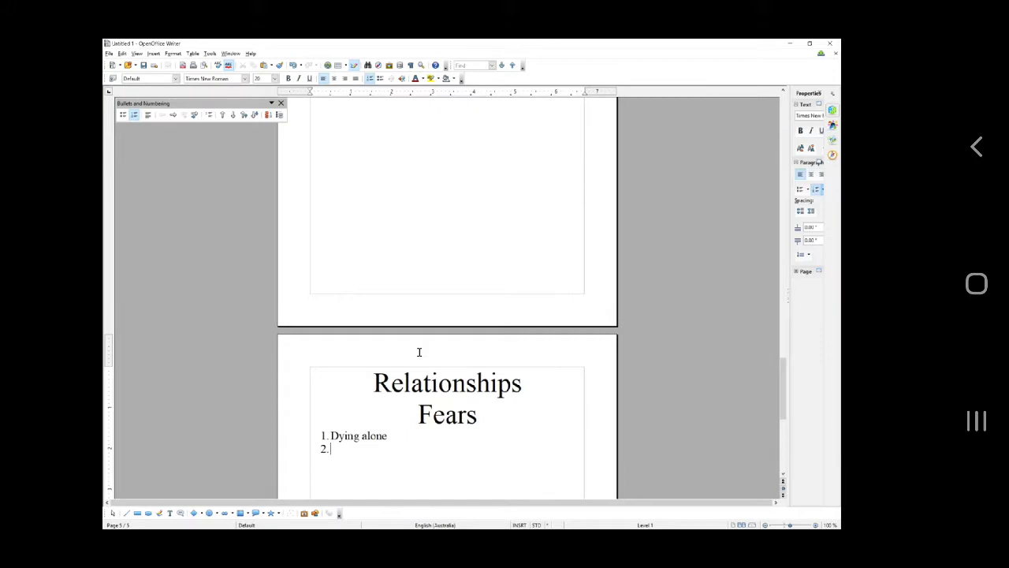
{"action": "type", "text": "annoying people"}
{"action": "key", "text": "Return"}
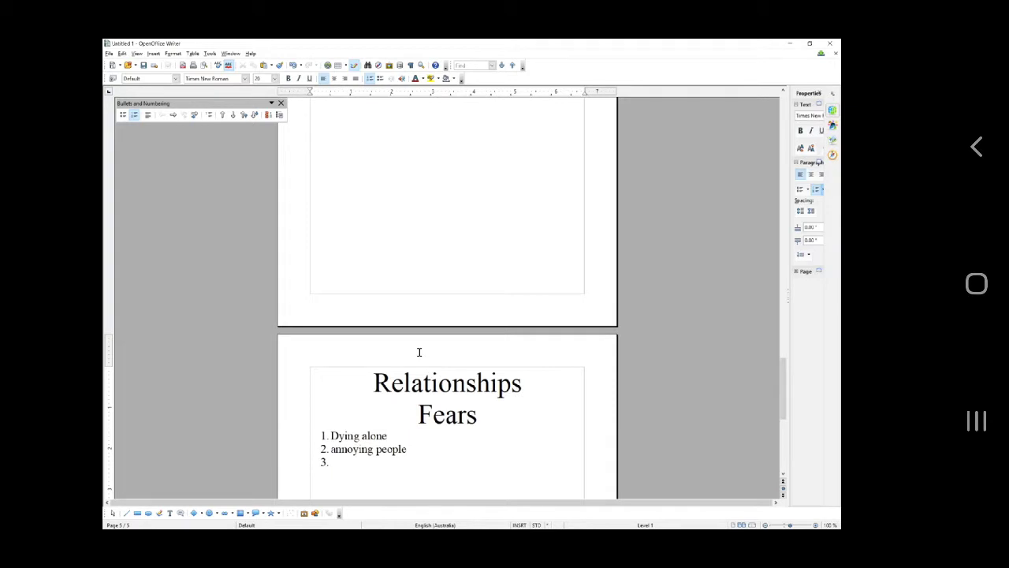
{"action": "type", "text": "being hated"}
{"action": "key", "text": "Return"}
{"action": "type", "text": "being ignored"}
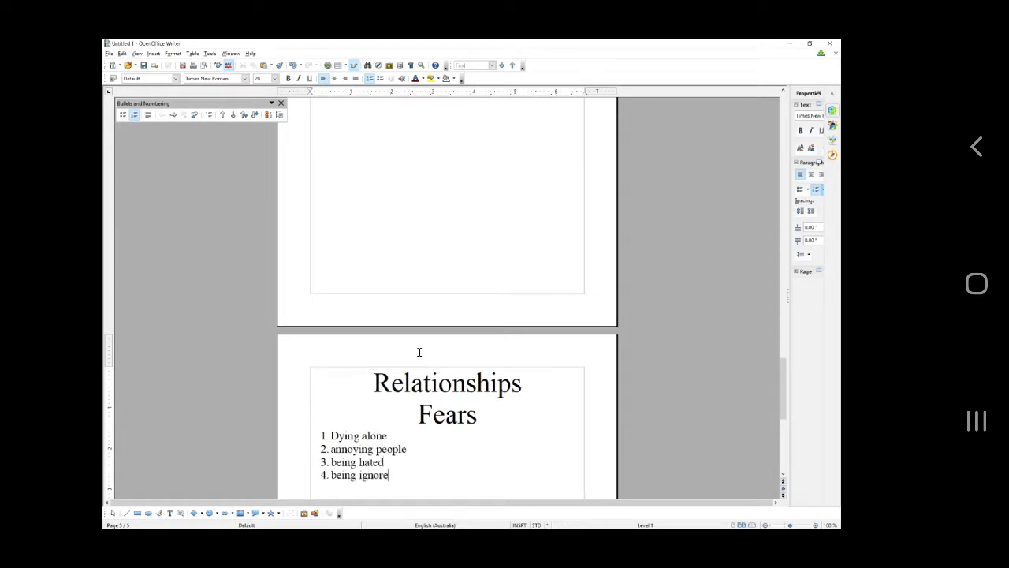
{"action": "key", "text": "Return"}
{"action": "type", "text": "being frightene"}
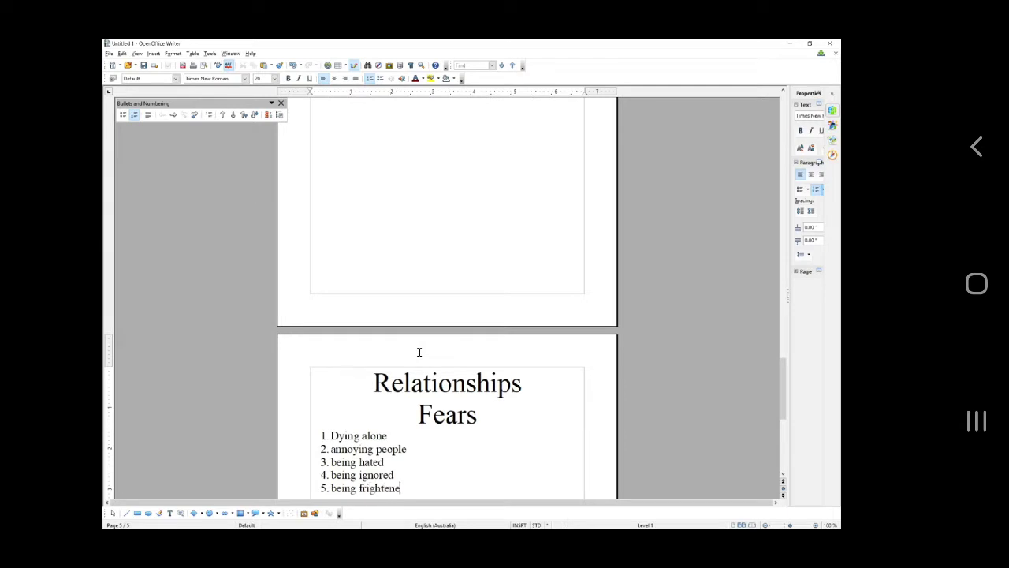
{"action": "type", "text": "d by others"}
{"action": "key", "text": "Return"}
Add items 6–10: 'being bullied', 'arguing', 'being seen', 'lauge crowds / anxiety', 'confrontations'.
{"action": "type", "text": "bing bull"}
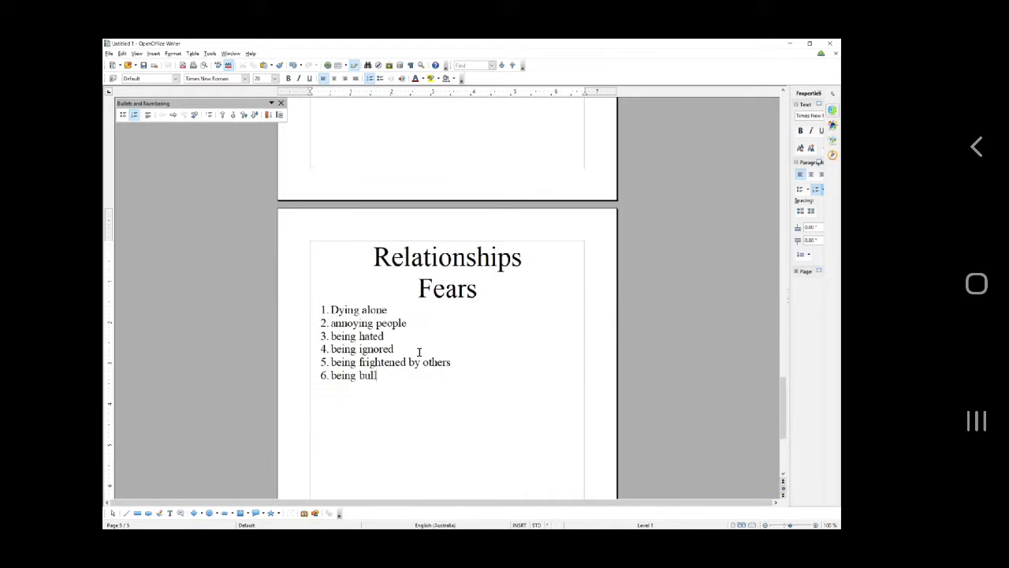
{"action": "key", "text": "BackSpace"}
{"action": "type", "text": "lied"}
{"action": "key", "text": "Return"}
{"action": "type", "text": "arguing"}
{"action": "key", "text": "Return"}
{"action": "type", "text": "being seen"}
{"action": "key", "text": "Return"}
{"action": "type", "text": "lau"}
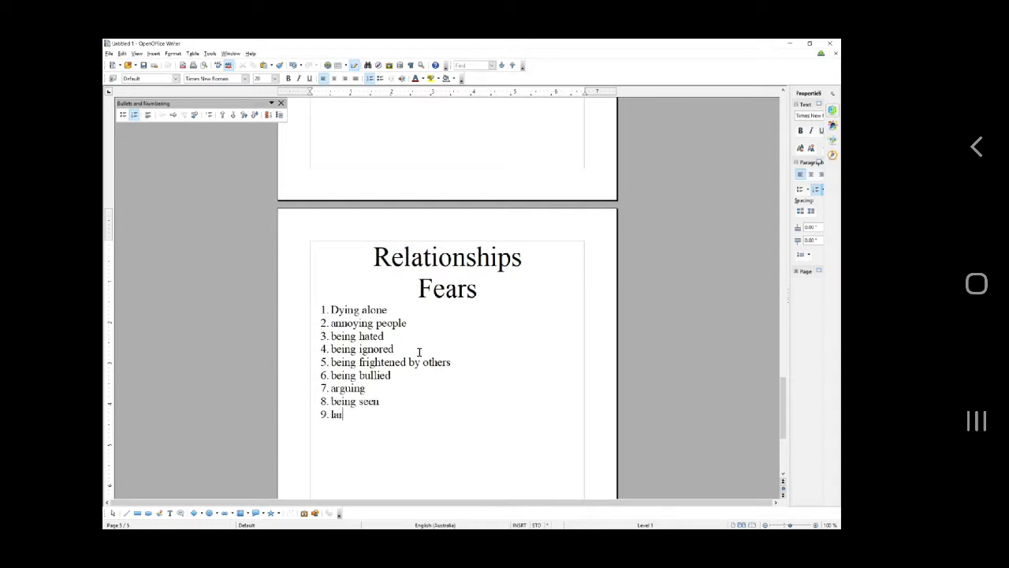
{"action": "type", "text": "ge crowds / anxiety"}
{"action": "key", "text": "Return"}
{"action": "type", "text": "confrontations"}
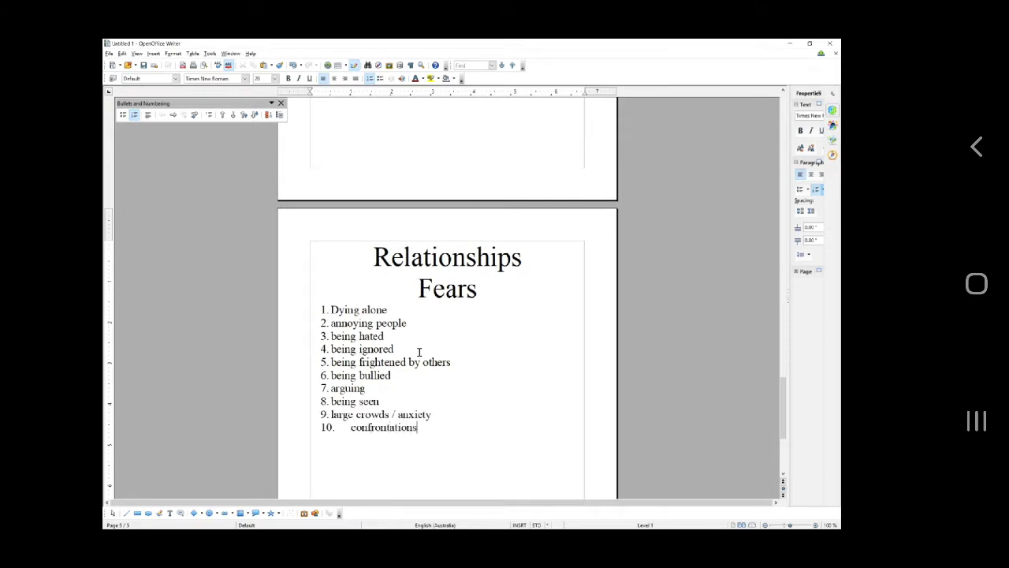
{"action": "key", "text": "Return"}
Add items 11–14: 'others dying', 'being wrong', 'partner cheating', 'being forgotten'.
{"action": "type", "text": "others dying"}
{"action": "key", "text": "Return"}
{"action": "type", "text": "being wrong"}
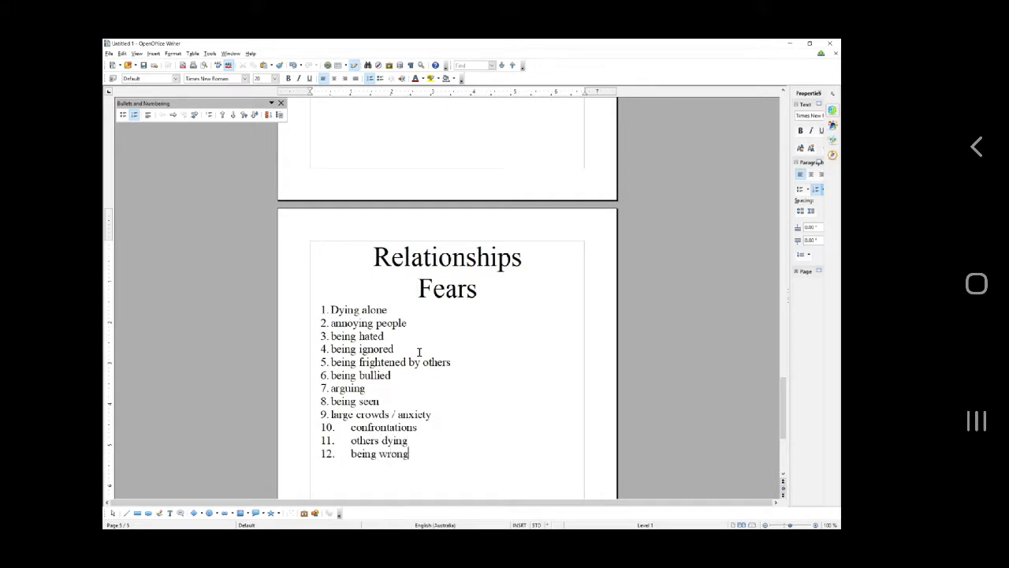
{"action": "key", "text": "Return"}
{"action": "type", "text": "partner cheating"}
{"action": "key", "text": "Return"}
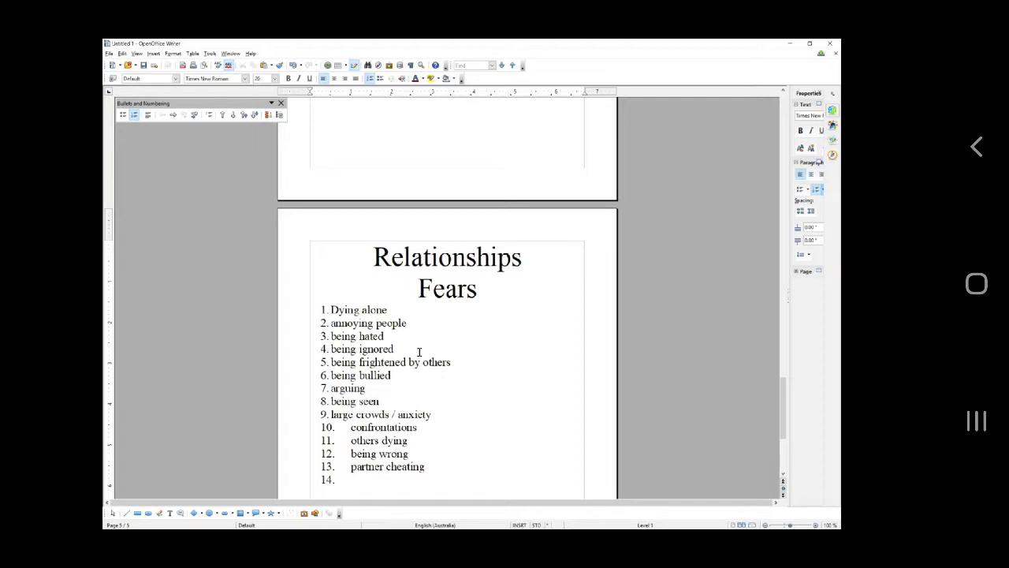
{"action": "type", "text": "being forgotten"}
{"action": "key", "text": "Return"}
Add items 15–17: 'dating', 'being an imposter', 'being exposed / secrets revealed'.
{"action": "type", "text": "dating"}
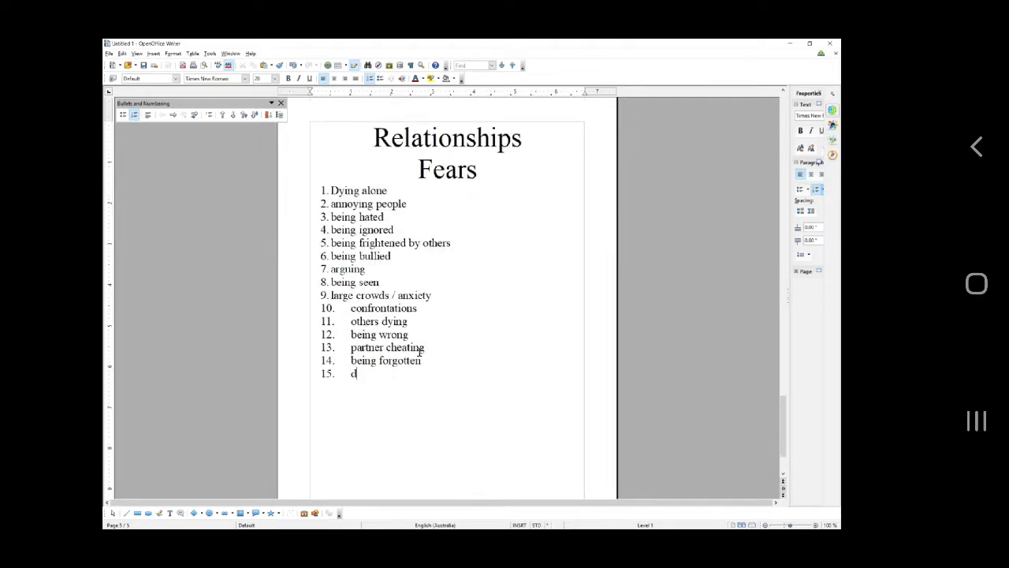
{"action": "key", "text": "Return"}
{"action": "type", "text": "I"}
{"action": "key", "text": "BackSpace"}
{"action": "type", "text": "being an imposter"}
{"action": "key", "text": "Return"}
{"action": "type", "text": "being "}
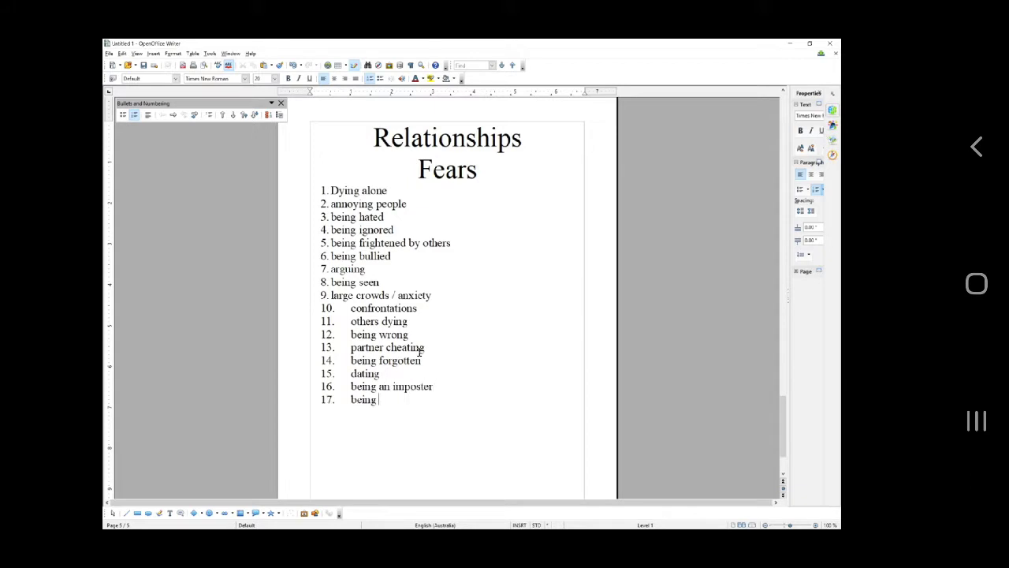
{"action": "type", "text": "exposed / secrets revealed"}
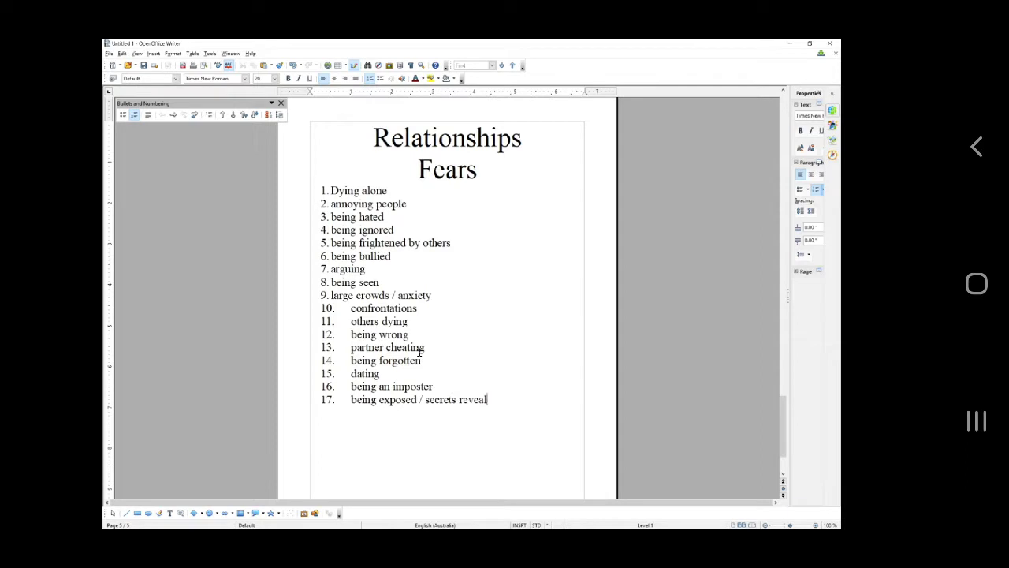
{"action": "key", "text": "Return"}
Add items 18–21: 'being alone', 'being controlled', 'being ashamed of themselves', 'being laughed at'.
{"action": "type", "text": "being alone"}
{"action": "key", "text": "Return"}
{"action": "type", "text": "being"}
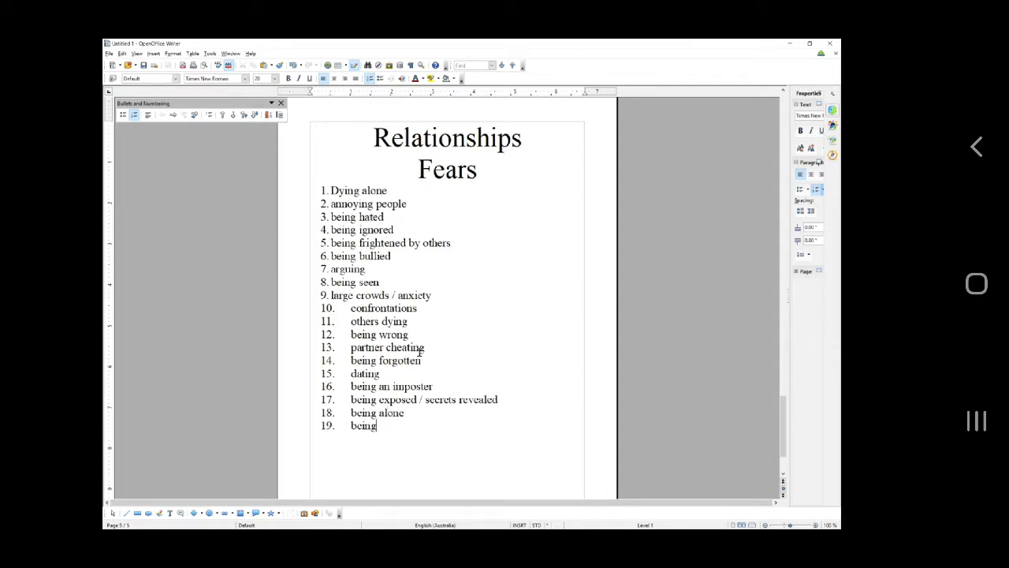
{"action": "type", "text": " controlled"}
{"action": "key", "text": "Return"}
{"action": "type", "text": "being a"}
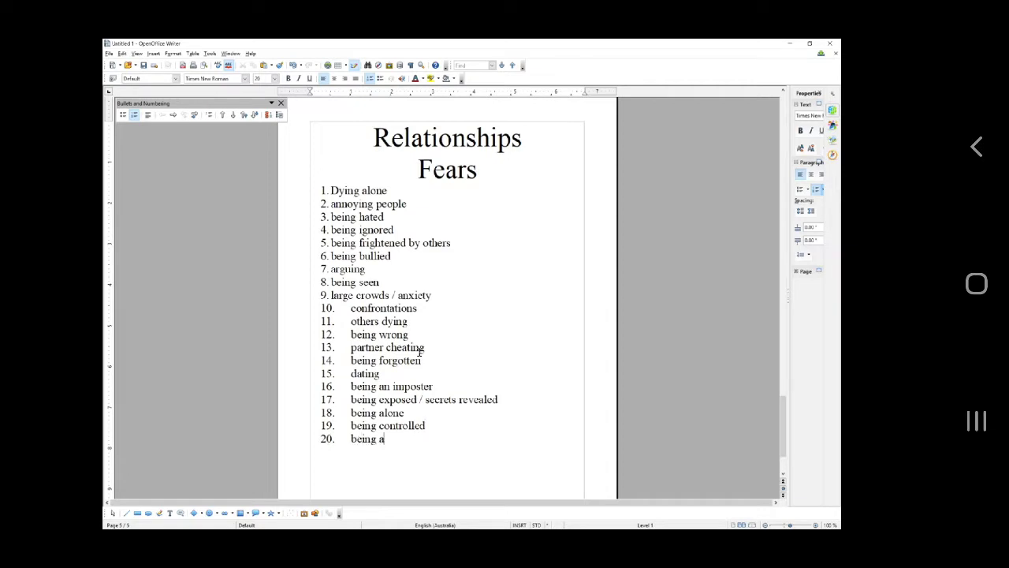
{"action": "type", "text": "shamed of themselves"}
{"action": "key", "text": "Return"}
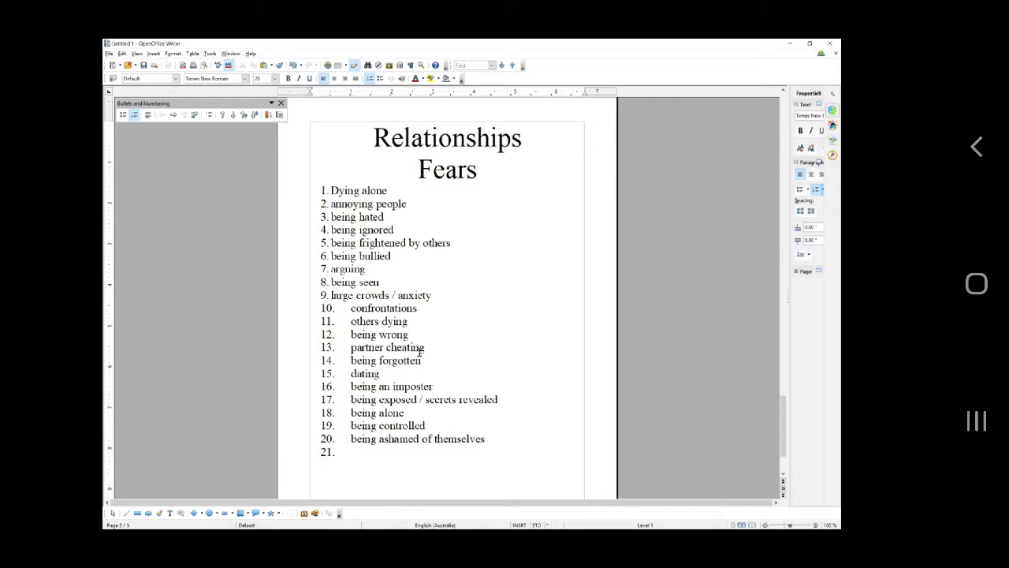
{"action": "type", "text": "being laughed at"}
{"action": "key", "text": "Return"}
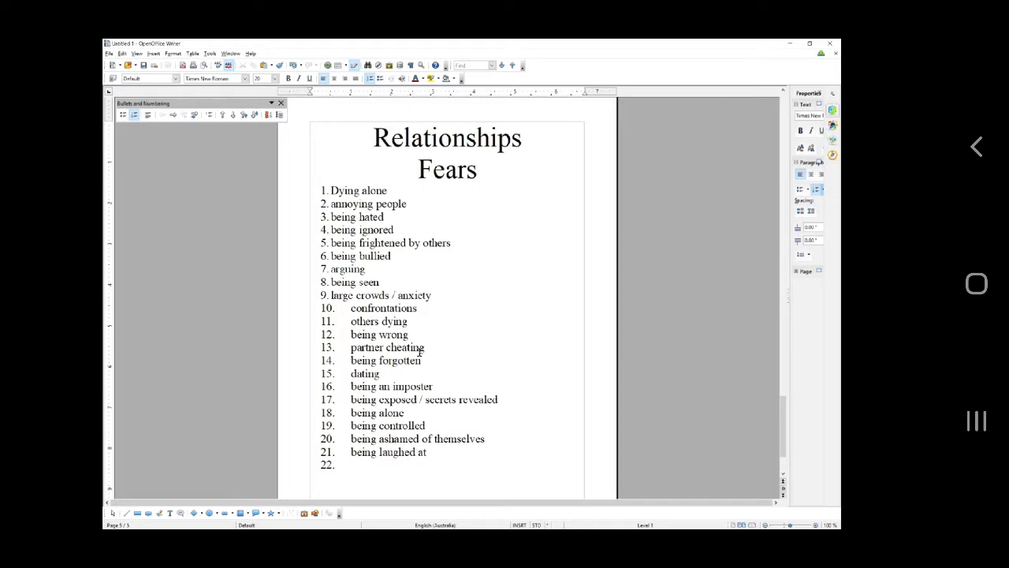
Add items 22–25 ending 'people not understating them.', correcting the spelling, and end the list.
{"action": "type", "text": "being physically hurt"}
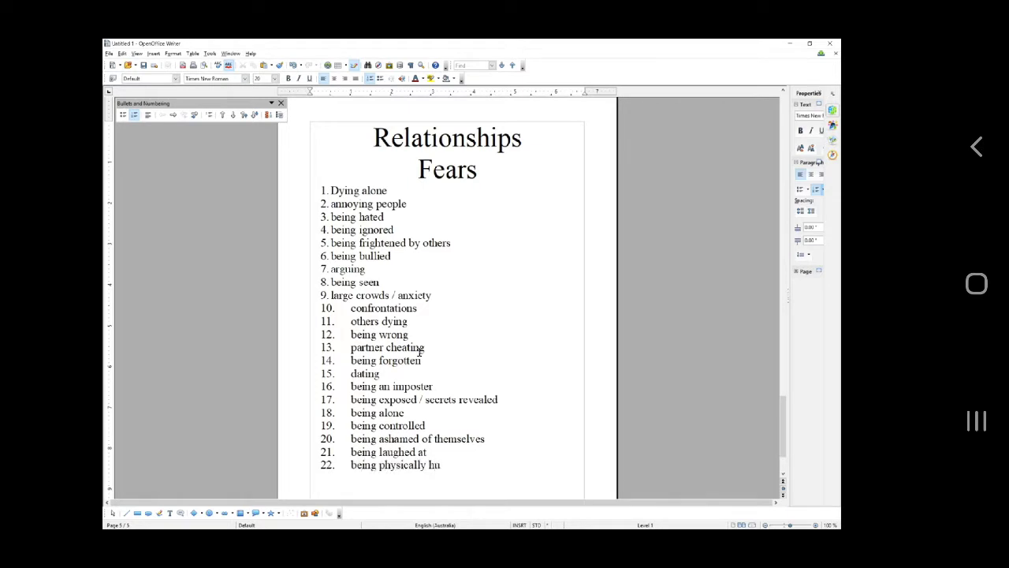
{"action": "key", "text": "Return"}
{"action": "type", "text": "having to rely on other people"}
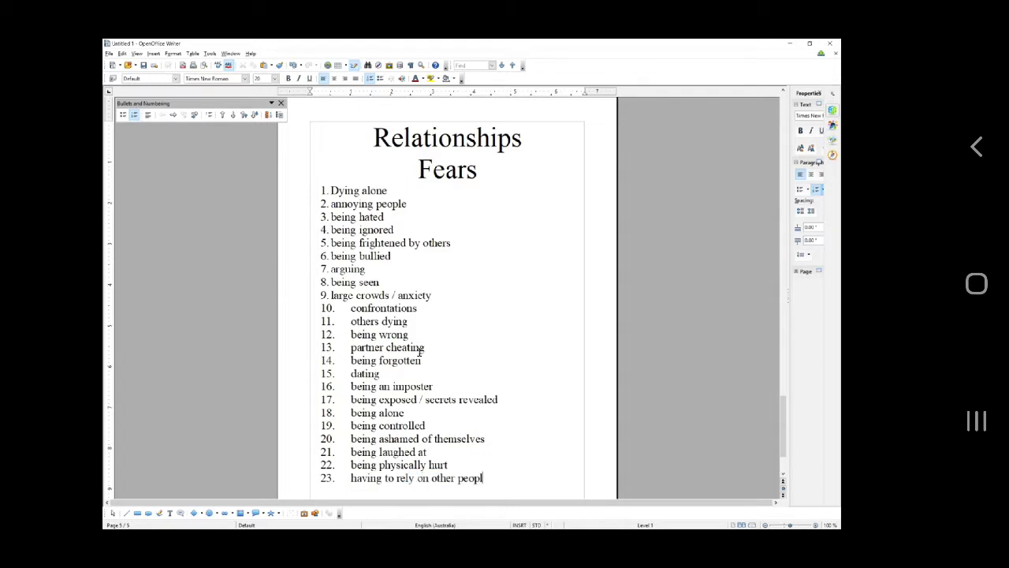
{"action": "key", "text": "Return"}
{"action": "type", "text": "being let down"}
{"action": "key", "text": "Return"}
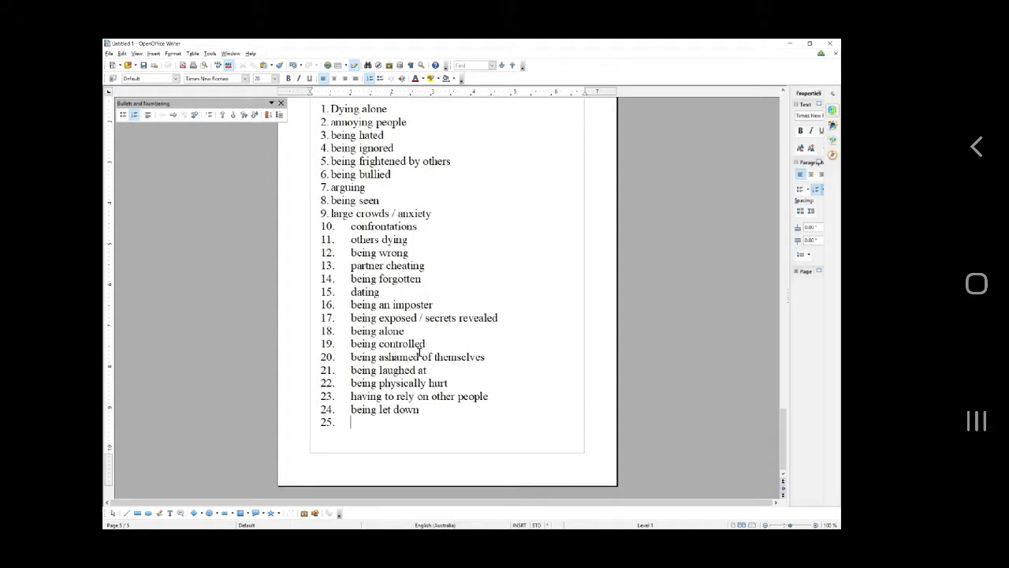
{"action": "type", "text": "people not undersating them."}
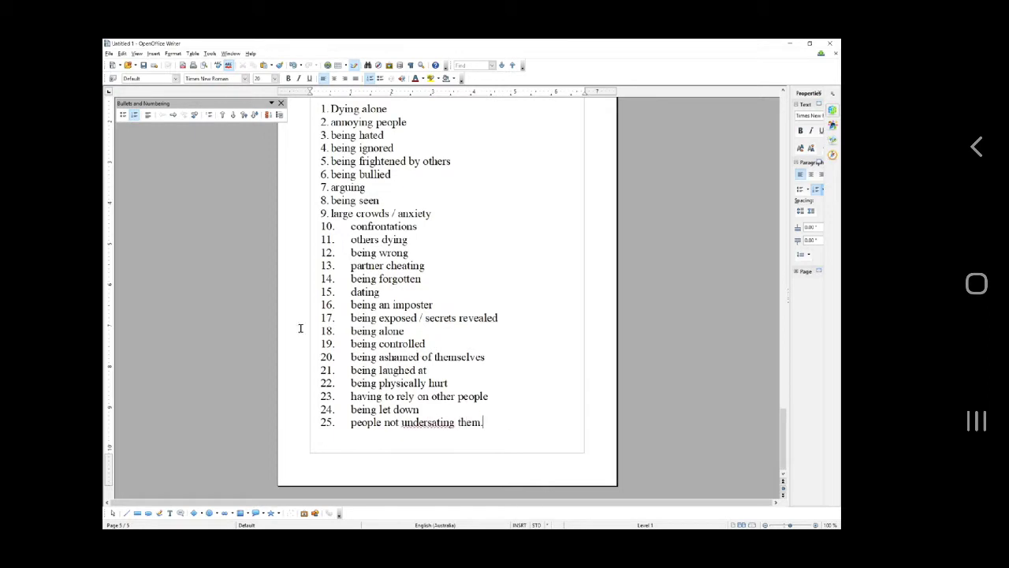
{"action": "right_click", "coordinate": [436, 424]}
{"action": "left_click", "coordinate": [452, 263]}
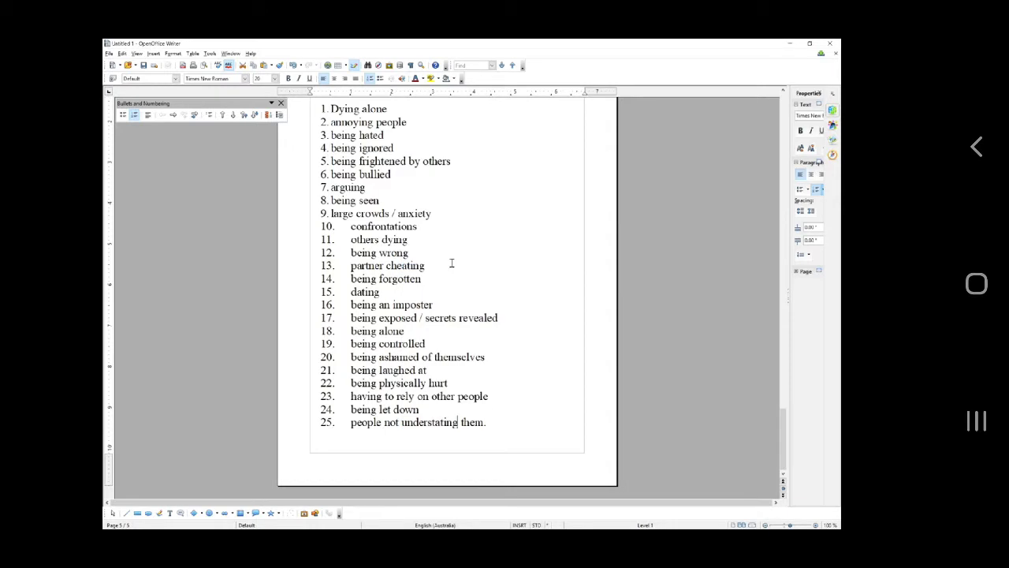
{"action": "key", "text": "Return"}
{"action": "key", "text": "Return"}
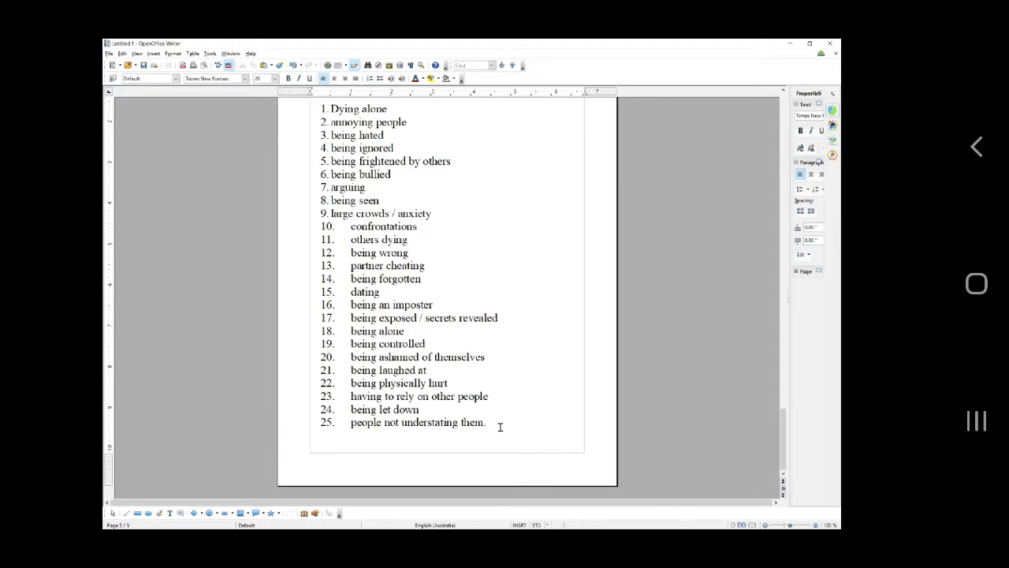
Insert a page break and head the new page 'Relationships' / 'Frustrations' from the pasted heading.
{"action": "key", "text": "ctrl+Return"}
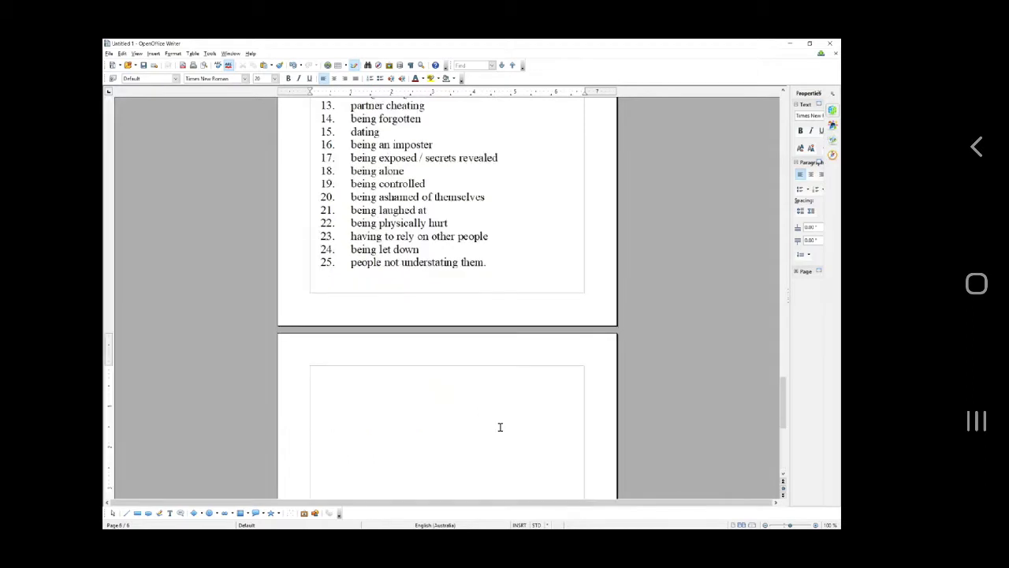
{"action": "type", "text": "Relationships Dreams"}
{"action": "key", "text": "BackSpace"}
{"action": "key", "text": "BackSpace"}
{"action": "key", "text": "BackSpace"}
{"action": "key", "text": "BackSpace"}
{"action": "key", "text": "BackSpace"}
{"action": "key", "text": "BackSpace"}
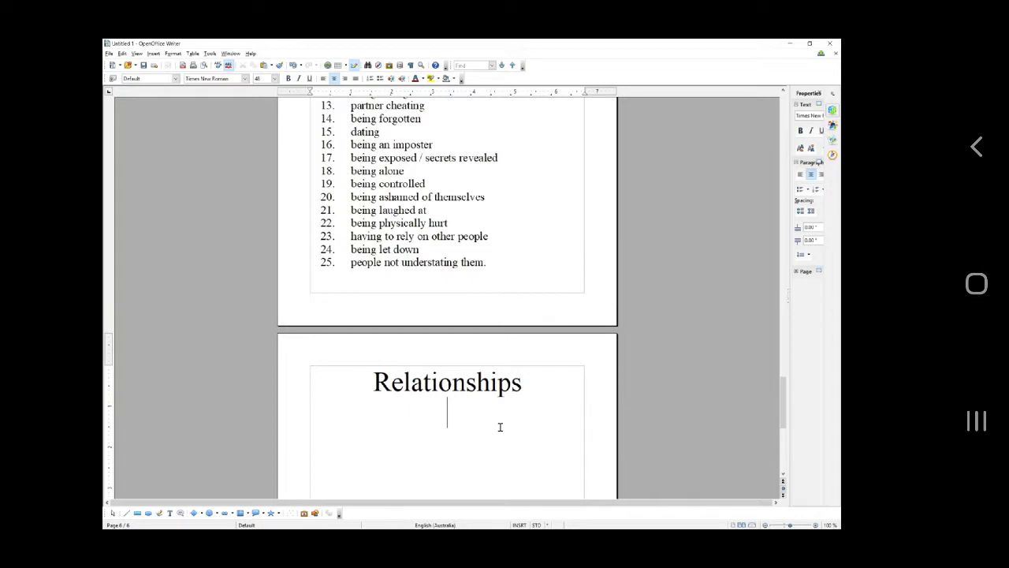
{"action": "type", "text": "Frust"}
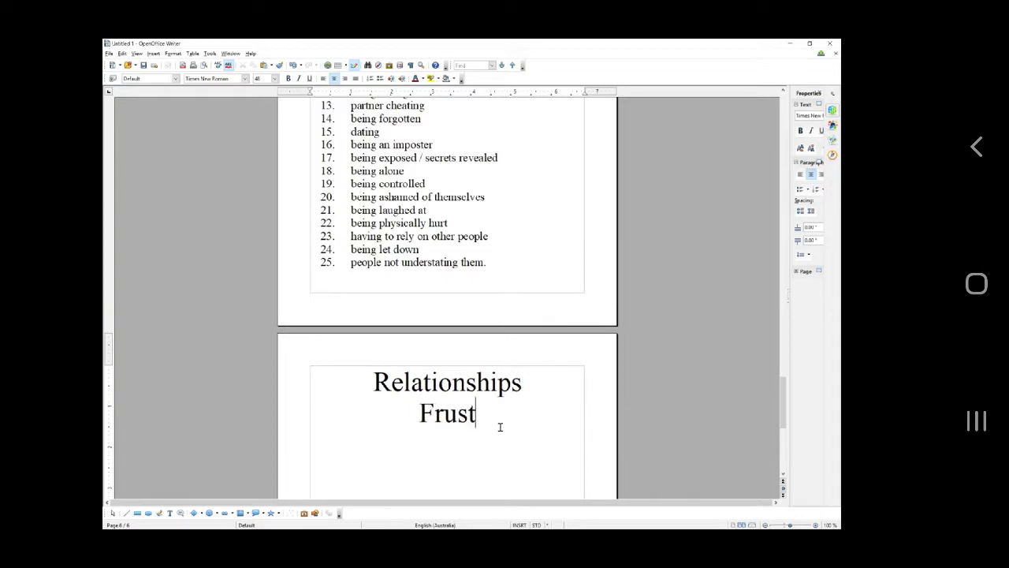
{"action": "type", "text": "rations"}
{"action": "key", "text": "Return"}
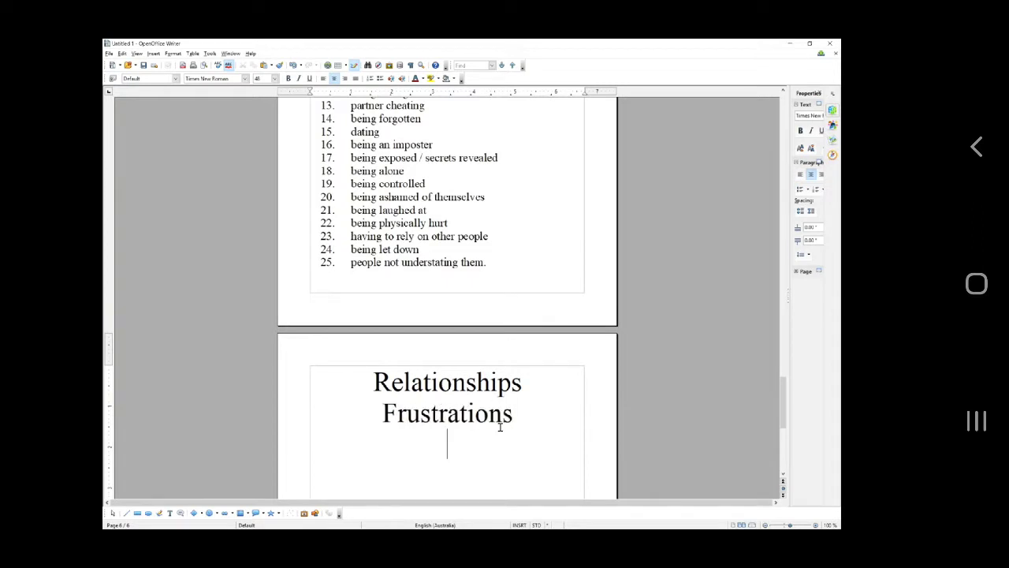
Set the line below to 20 pt, left-aligned, and type item 1 'Contrant haarassment'.
{"action": "left_click", "coordinate": [275, 79]}
{"action": "left_click", "coordinate": [276, 88]}
{"action": "left_click", "coordinate": [276, 88]}
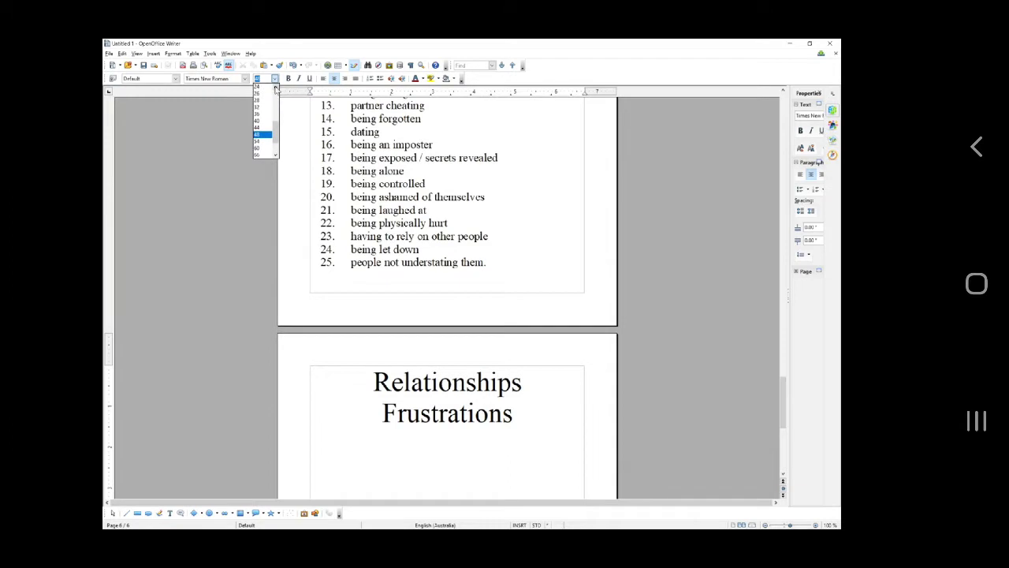
{"action": "left_click", "coordinate": [276, 88]}
{"action": "left_click", "coordinate": [276, 89]}
{"action": "left_click", "coordinate": [258, 87]}
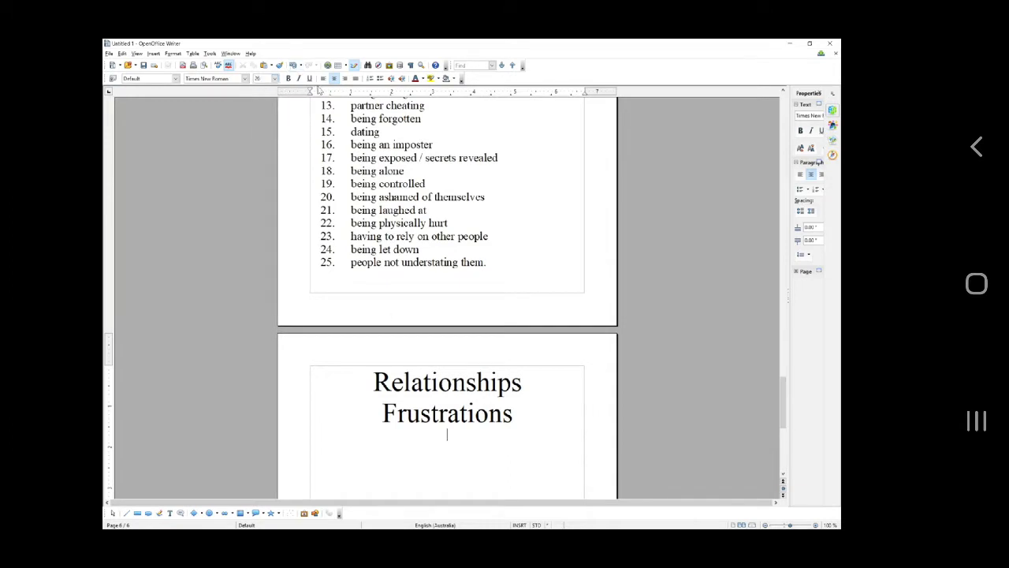
{"action": "left_click", "coordinate": [323, 79]}
{"action": "type", "text": "1"}
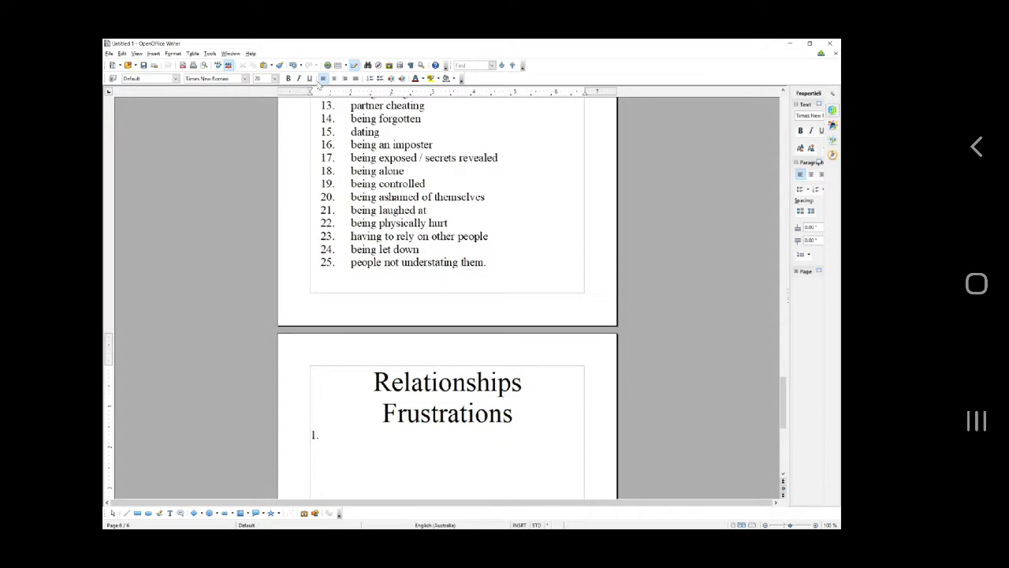
{"action": "type", "text": ". Contrant haarassment"}
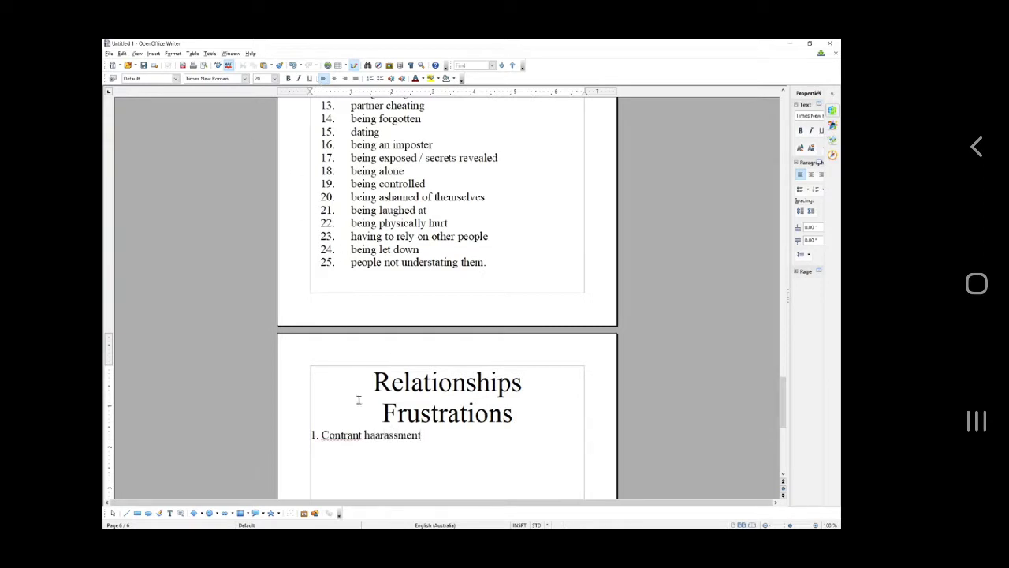
Spell-correct item 1 to 'Contrast harassment' and add item 2 'constant questions', fixing 'constqand'.
{"action": "right_click", "coordinate": [341, 437]}
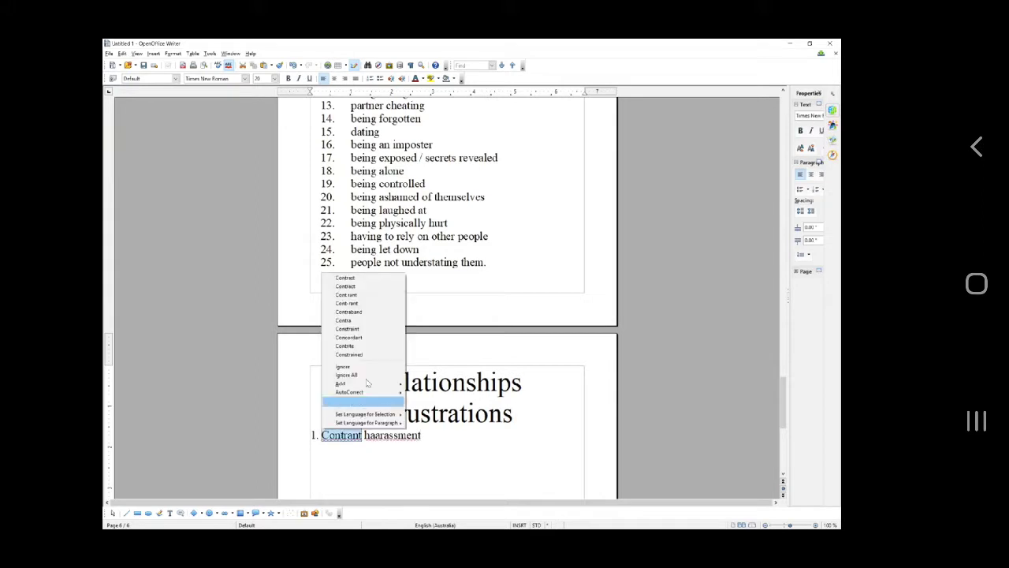
{"action": "left_click", "coordinate": [370, 280]}
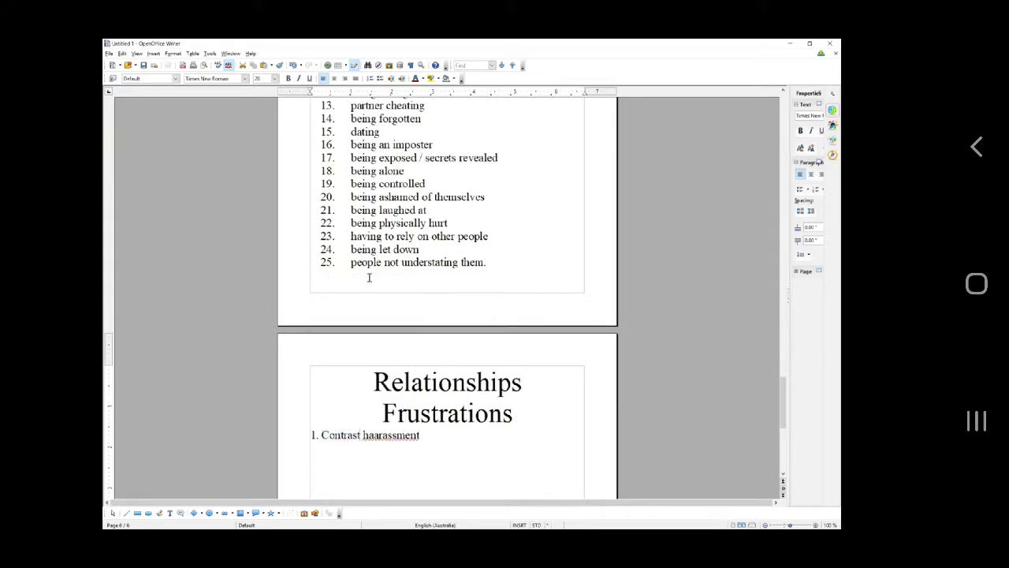
{"action": "right_click", "coordinate": [408, 434]}
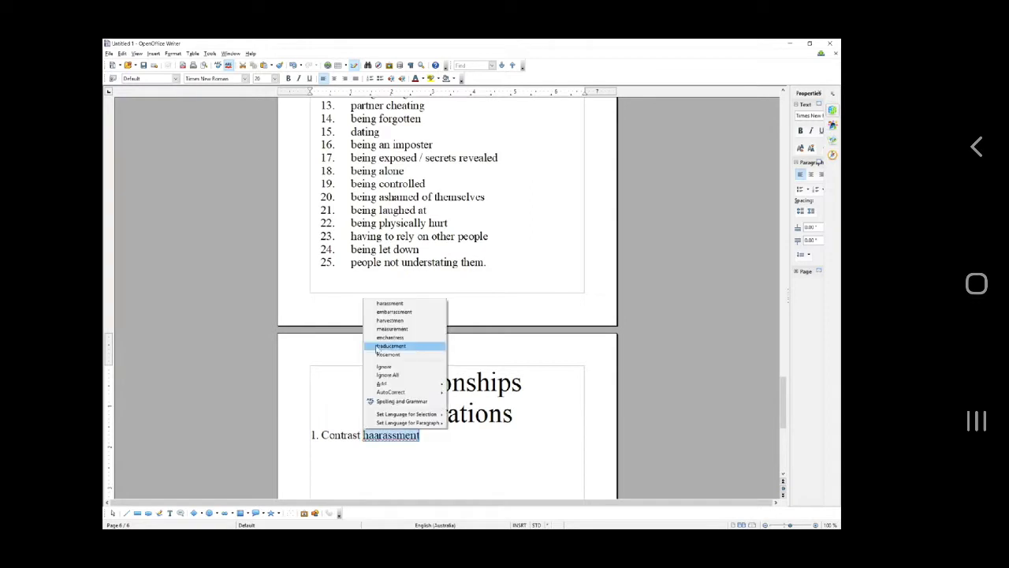
{"action": "left_click", "coordinate": [405, 304]}
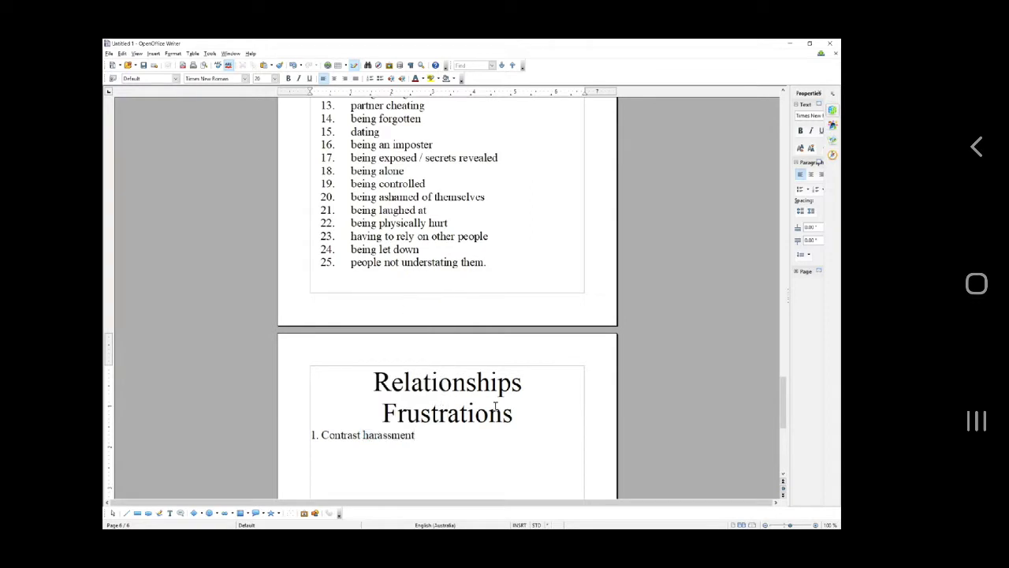
{"action": "key", "text": "Return"}
{"action": "type", "text": "cons"}
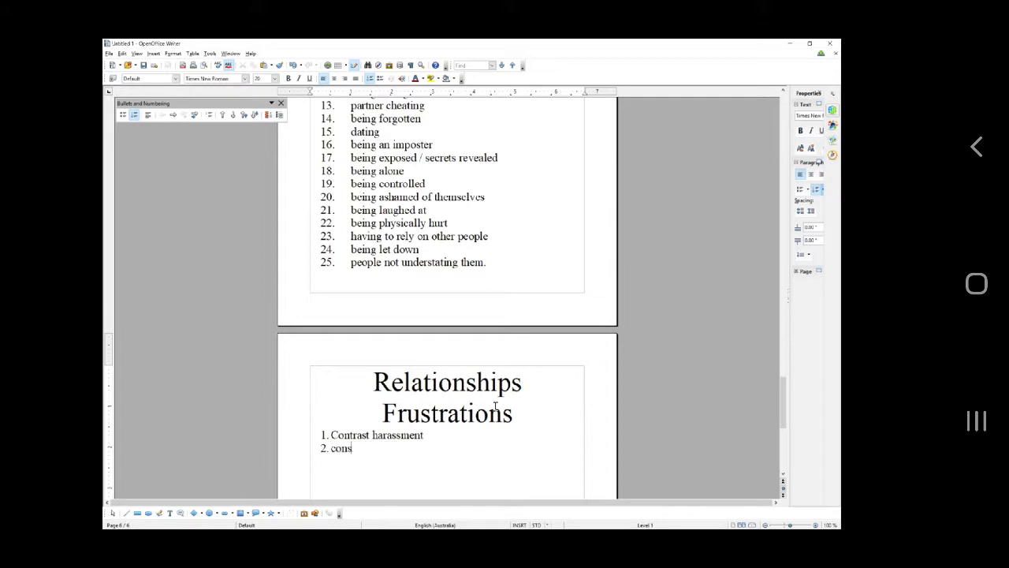
{"action": "type", "text": "tqand questions"}
{"action": "key", "text": "Return"}
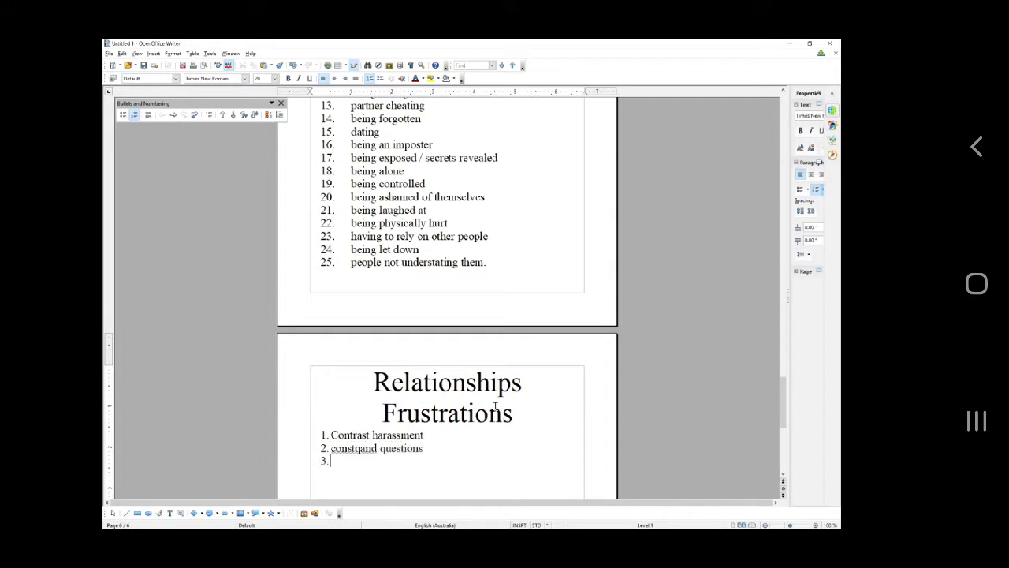
{"action": "right_click", "coordinate": [365, 448]}
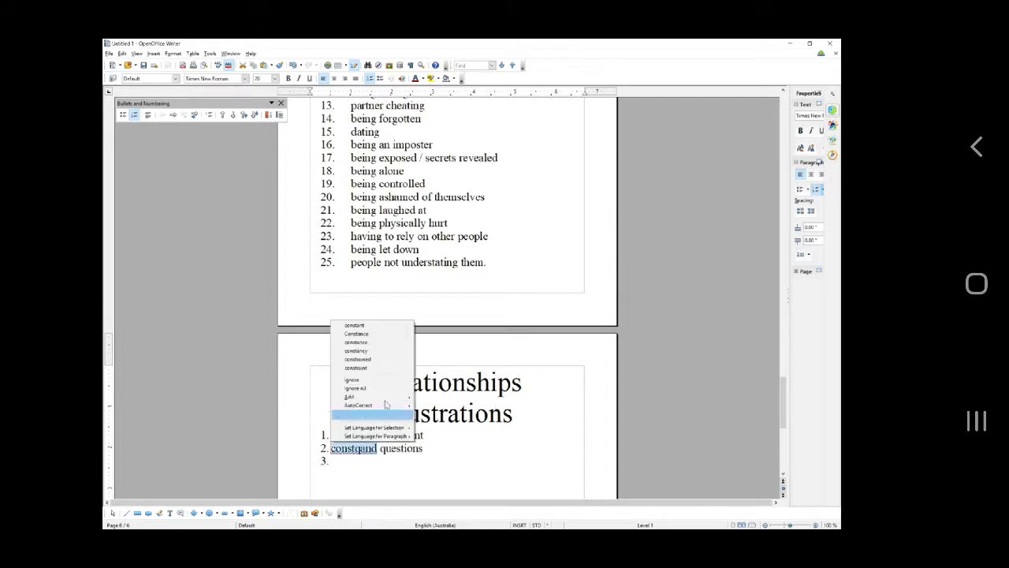
{"action": "left_click", "coordinate": [377, 325]}
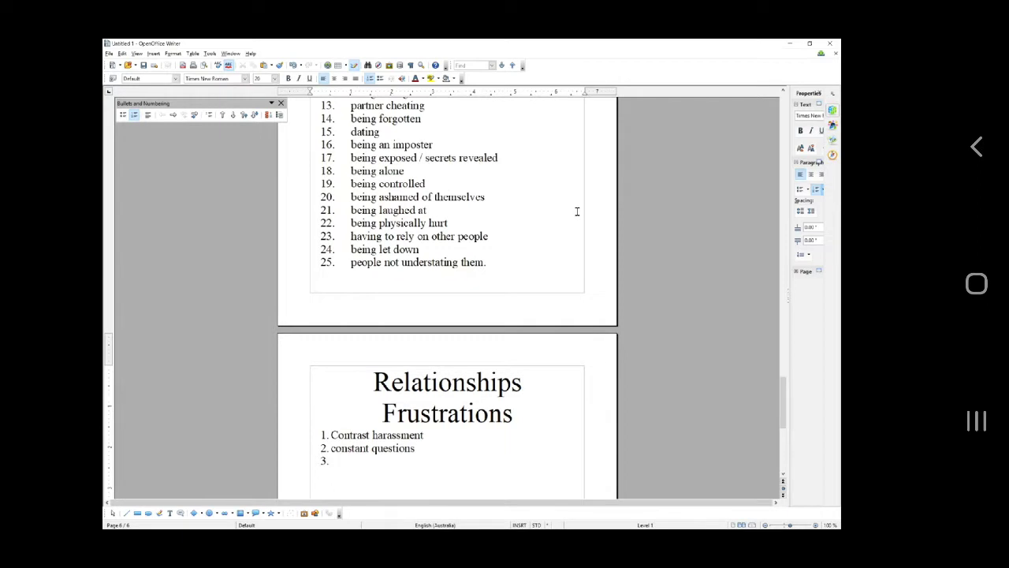
Add 'being ostracised', 'difficult conversations', 'misinterpretation' and the 'being expected to join in' item, fixing 'the3y'.
{"action": "type", "text": "being ostracised"}
{"action": "key", "text": "Return"}
{"action": "type", "text": "difficult conver"}
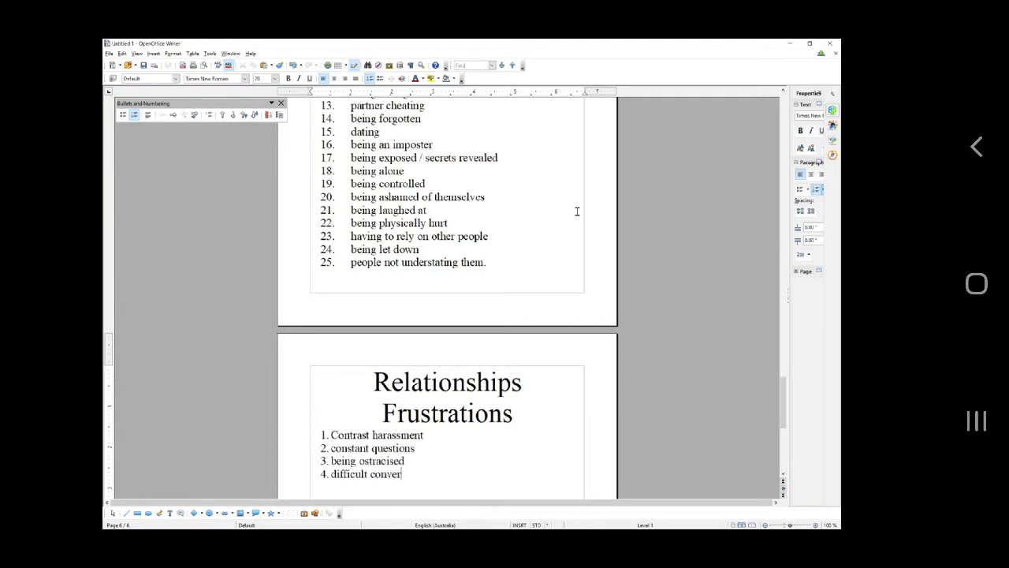
{"action": "type", "text": "sations"}
{"action": "key", "text": "Return"}
{"action": "type", "text": "misinterpretation"}
{"action": "key", "text": "Return"}
{"action": "type", "text": "b"}
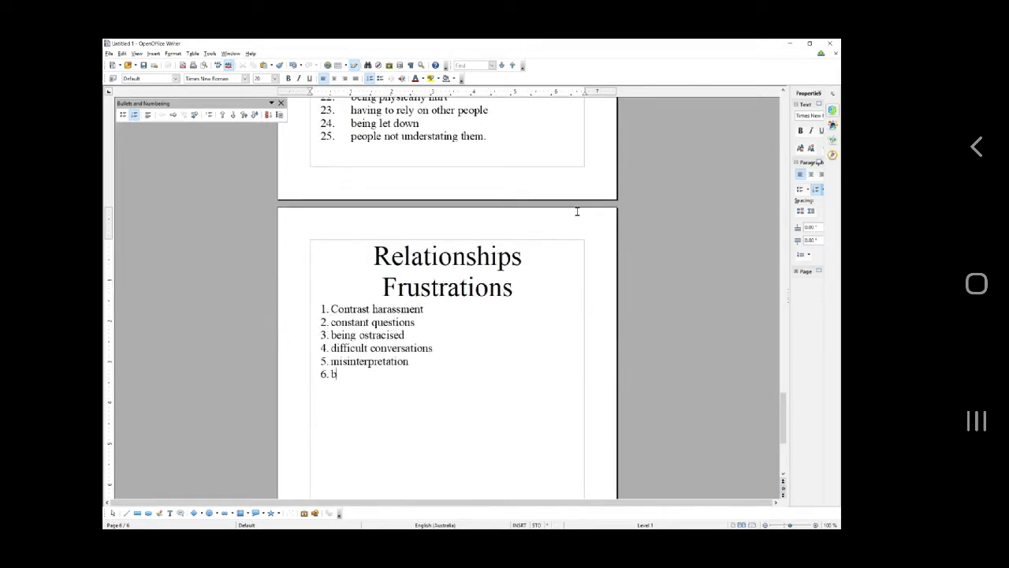
{"action": "type", "text": "eing expected to join in with some"}
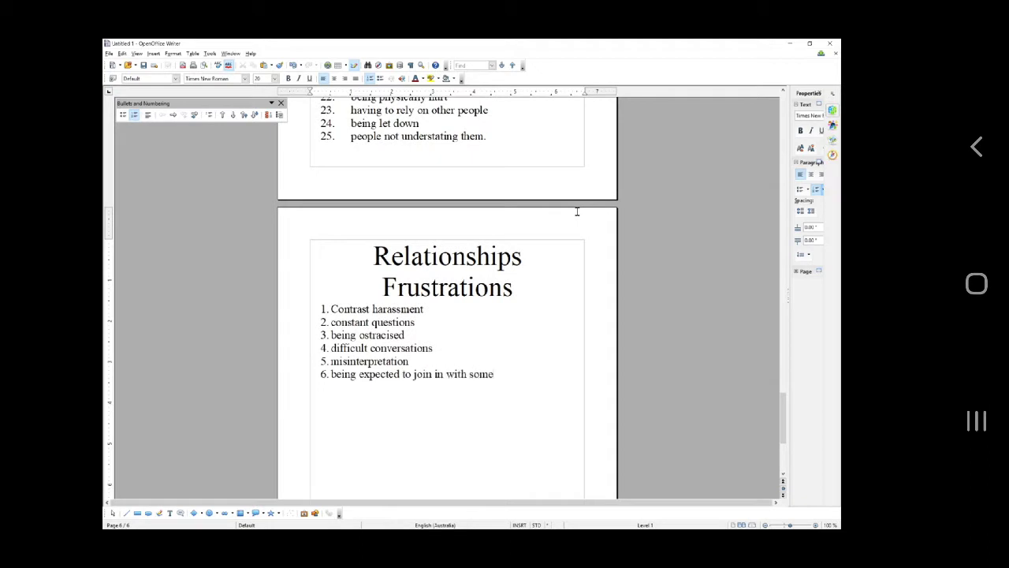
{"action": "type", "text": "thing that the3y don't w"}
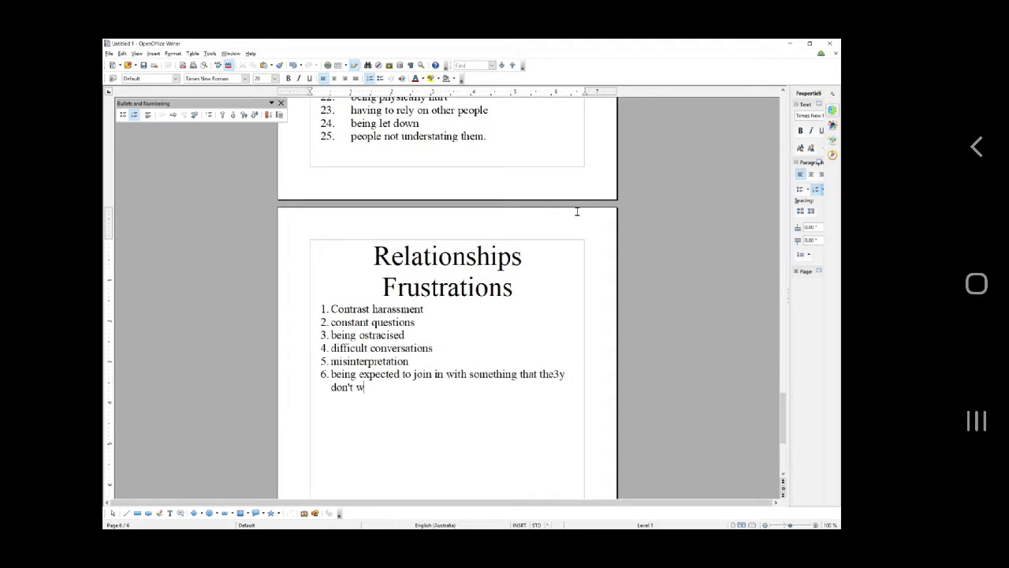
{"action": "type", "text": "ant to do"}
{"action": "key", "text": "Return"}
{"action": "left_click", "coordinate": [558, 376]}
{"action": "key", "text": "BackSpace"}
Add 'Letting people down', 'too much physical contact', 'too much noise', 'a lack of connection', 'pushiness'.
{"action": "type", "text": "Letting people d"}
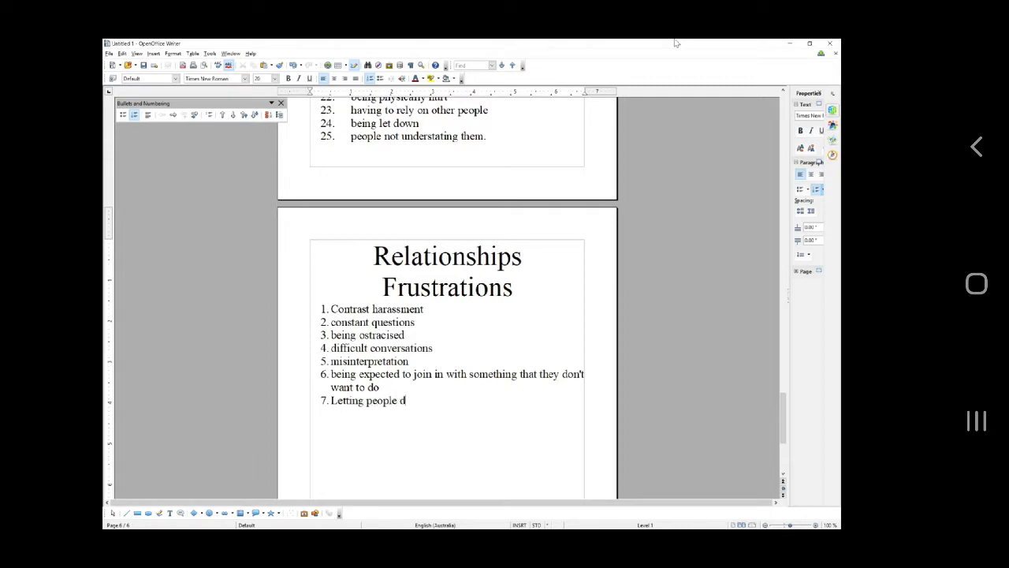
{"action": "type", "text": "own"}
{"action": "key", "text": "Return"}
{"action": "type", "text": "too much physical co"}
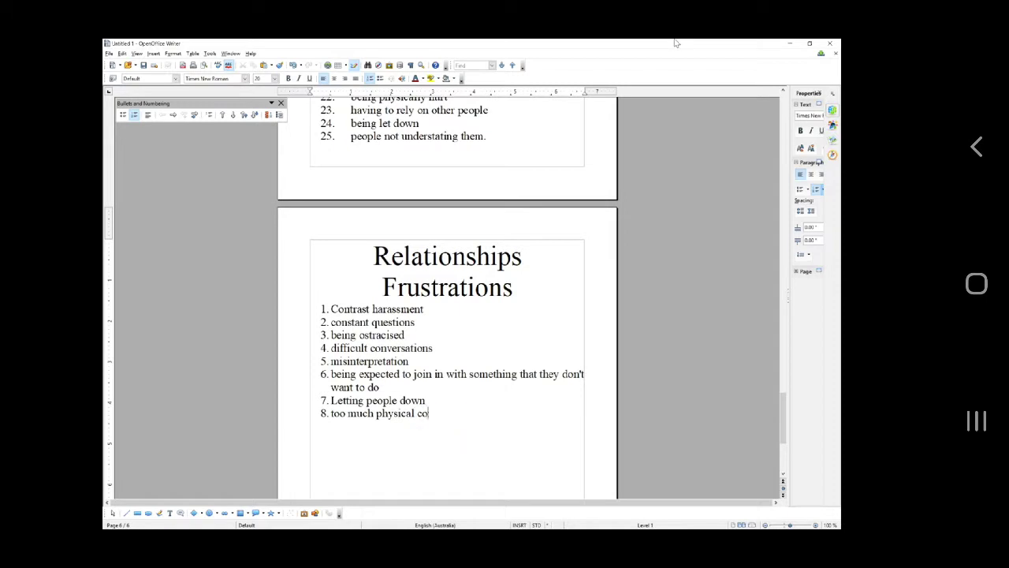
{"action": "type", "text": "ntact"}
{"action": "key", "text": "Return"}
{"action": "type", "text": "too much noise"}
{"action": "key", "text": "Return"}
{"action": "type", "text": "a"}
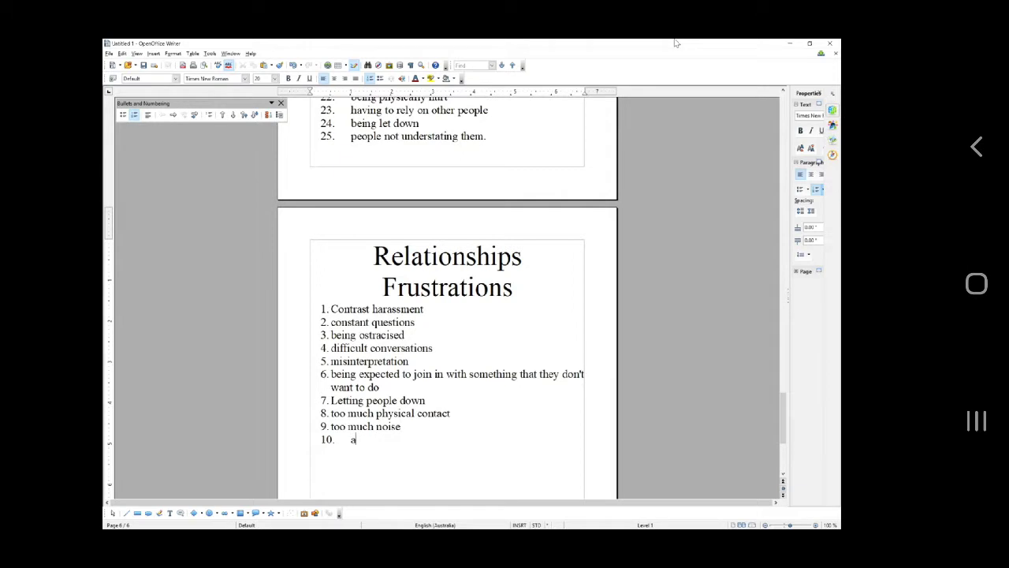
{"action": "type", "text": " lack of connection"}
{"action": "key", "text": "Return"}
{"action": "type", "text": "pushiness"}
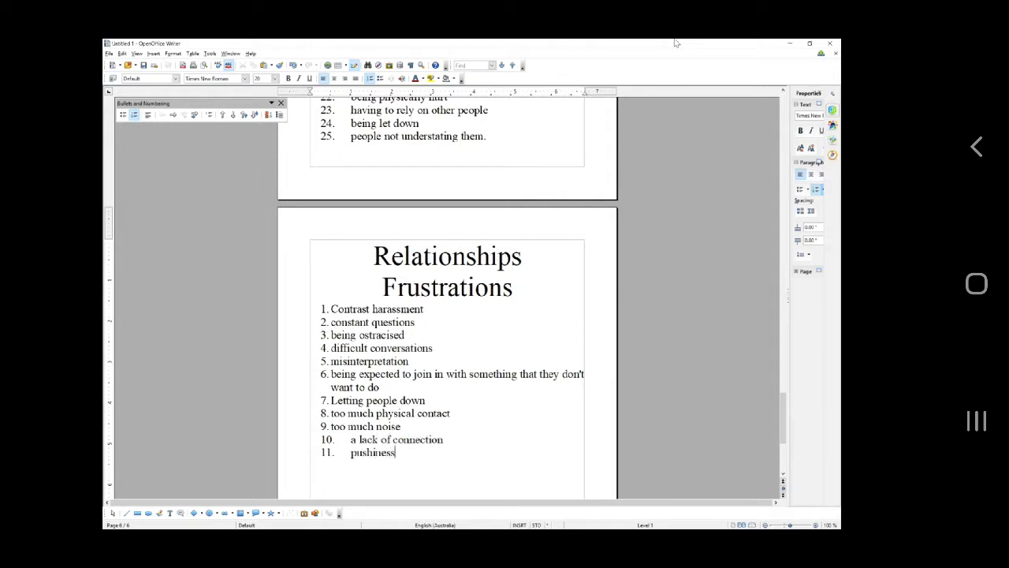
{"action": "key", "text": "Return"}
Add 'confusing people', 'being expected to do weird things' (corrected from 'exprected') and 'not being celebrated'.
{"action": "type", "text": "confusing people"}
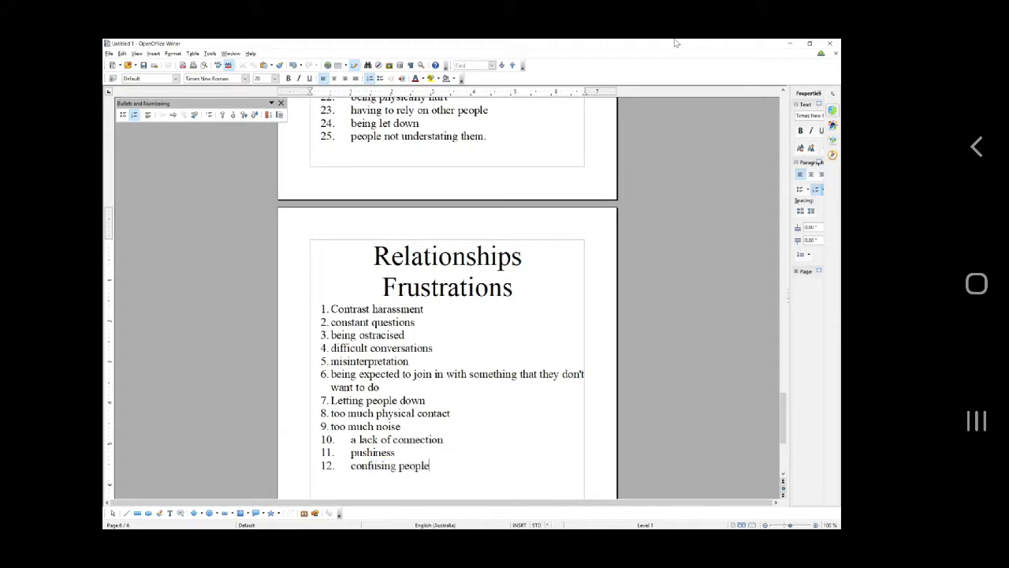
{"action": "key", "text": "Return"}
{"action": "type", "text": "being exprected"}
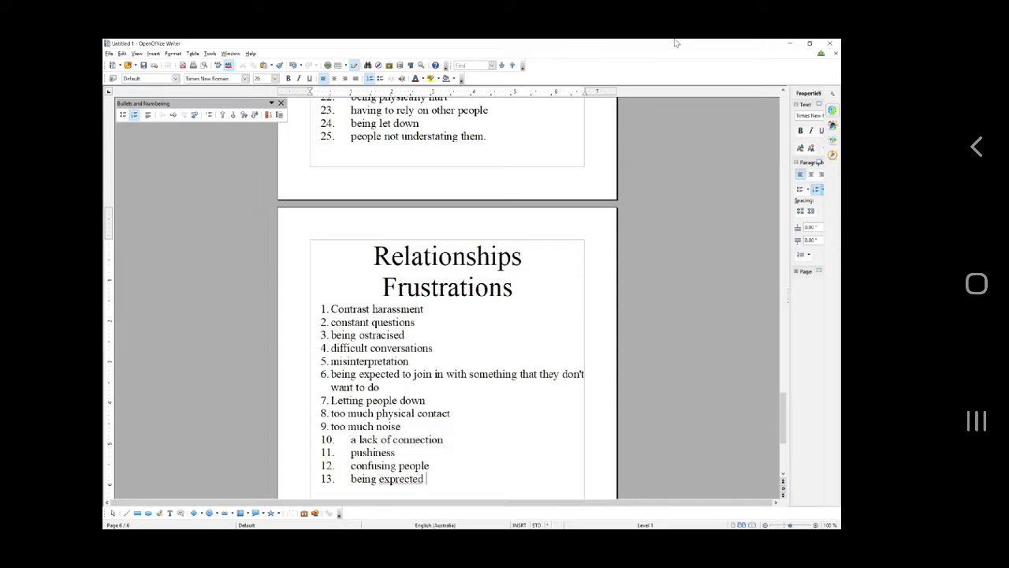
{"action": "type", "text": " to do weird thing"}
{"action": "type", "text": "s"}
{"action": "key", "text": "Return"}
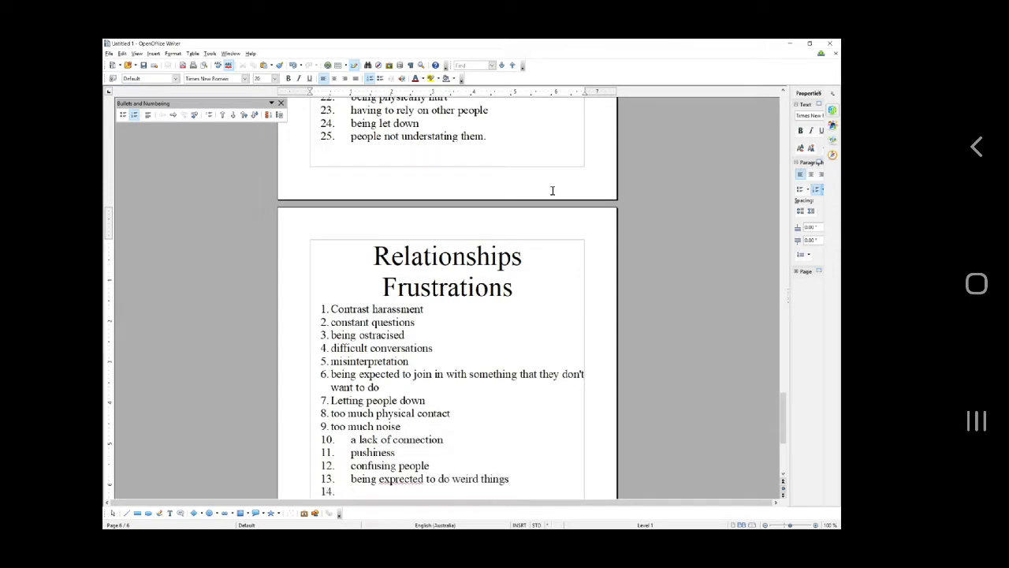
{"action": "right_click", "coordinate": [405, 480]}
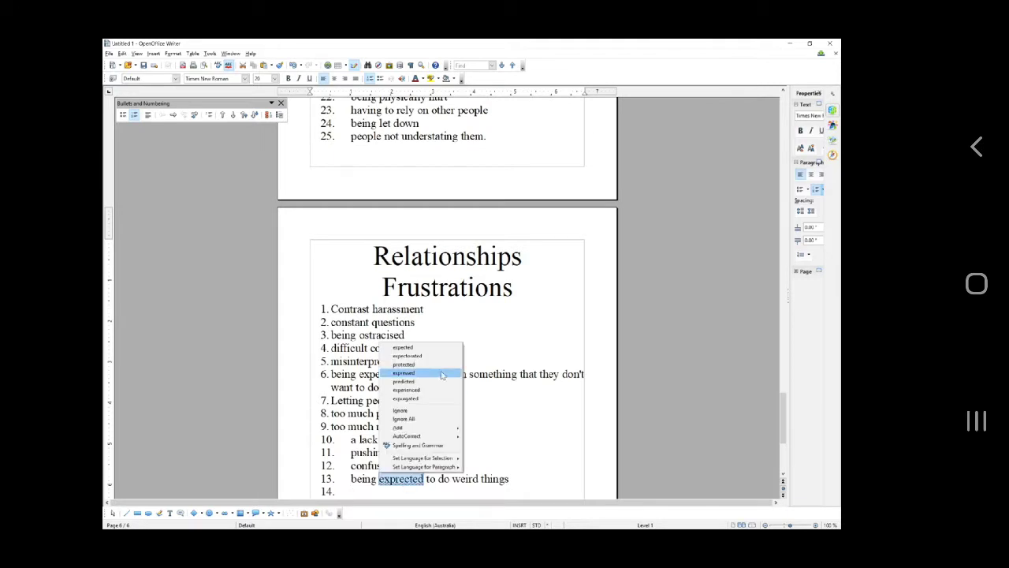
{"action": "left_click", "coordinate": [435, 348]}
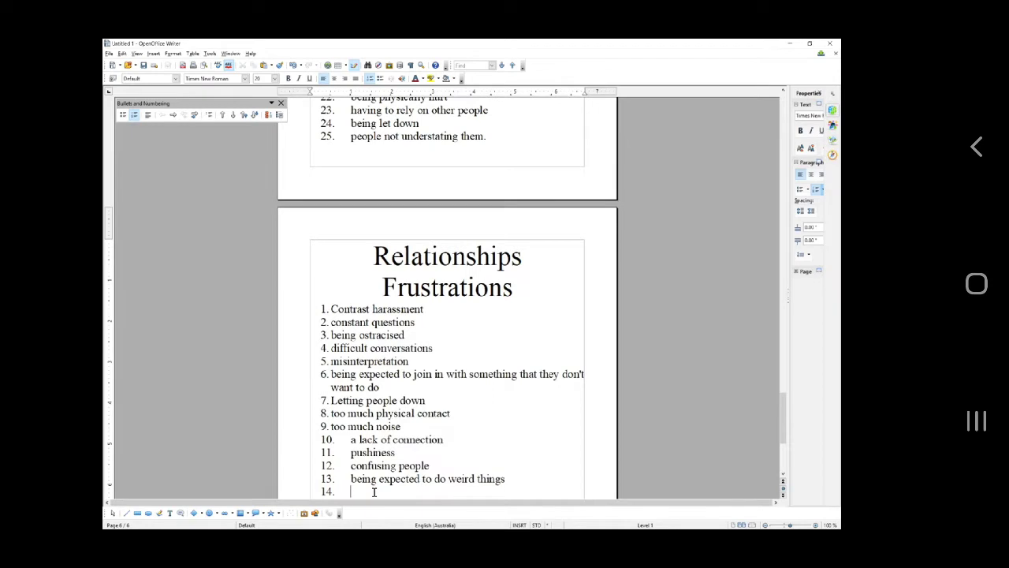
{"action": "type", "text": "not being celebrated"}
{"action": "key", "text": "Return"}
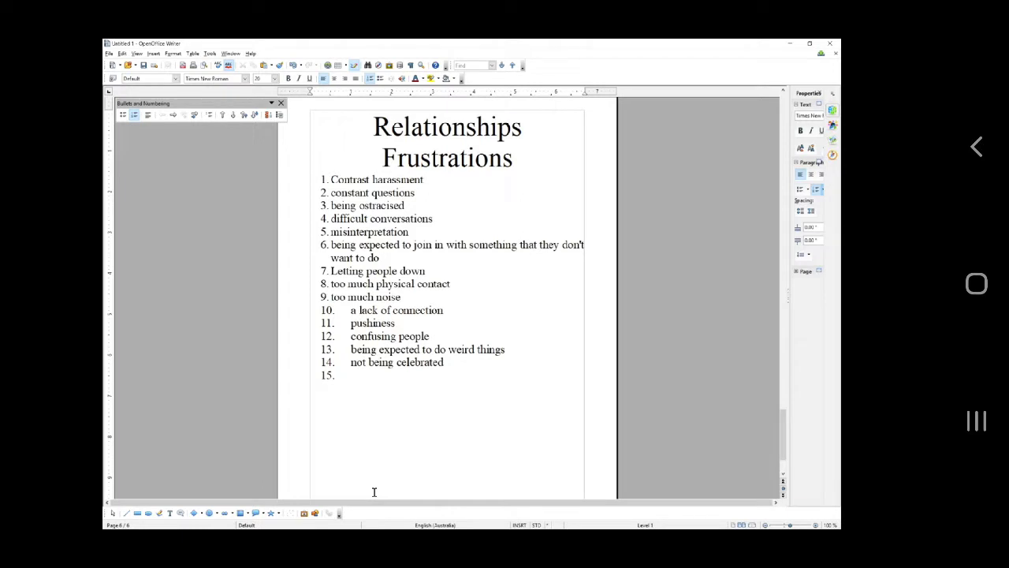
Finish item 15 as 'not being listened to' and add item 16 'being made wrong all of the time'.
{"action": "type", "text": "not being listed"}
{"action": "key", "text": "BackSpace"}
{"action": "key", "text": "BackSpace"}
{"action": "type", "text": "ened to"}
{"action": "key", "text": "Return"}
{"action": "type", "text": "being"}
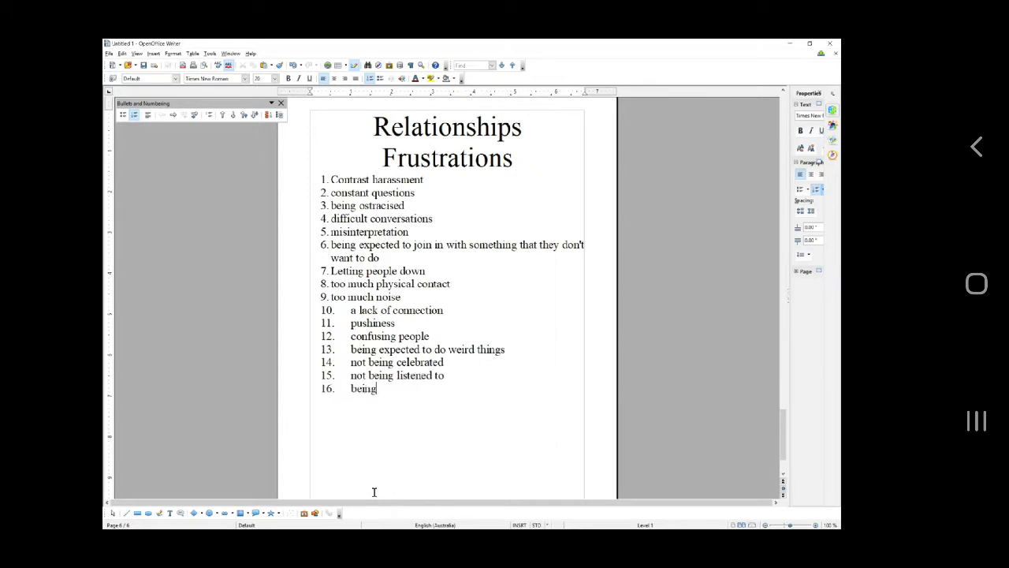
{"action": "type", "text": " made wrong all fo"}
{"action": "key", "text": "BackSpace"}
{"action": "key", "text": "BackSpace"}
{"action": "key", "text": "BackSpace"}
{"action": "type", "text": "of the time"}
{"action": "key", "text": "Return"}
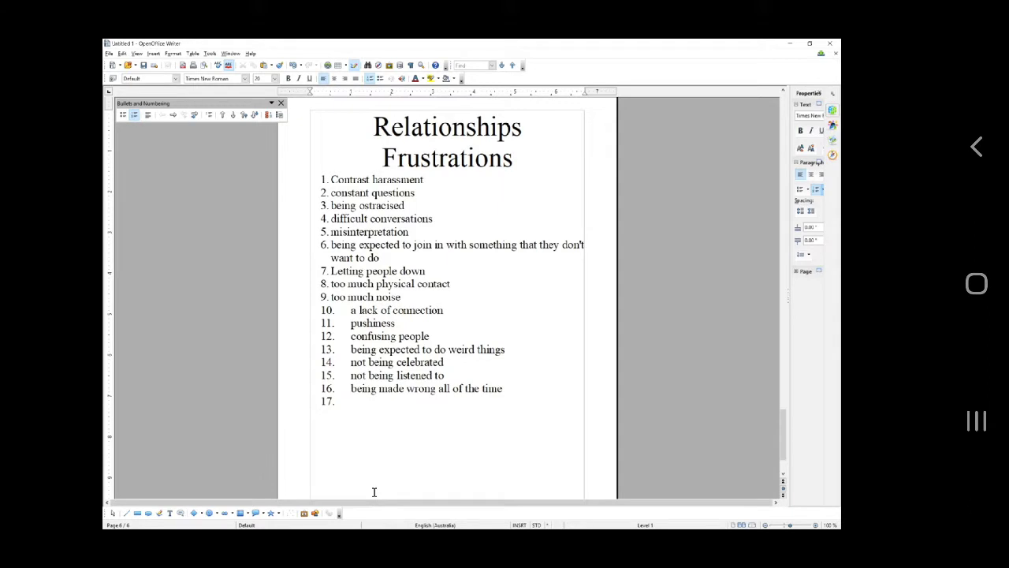
Add items 17–21: people not changing, miserable people, positive people, rude people, late people.
{"action": "type", "text": "people not changing"}
{"action": "key", "text": "Return"}
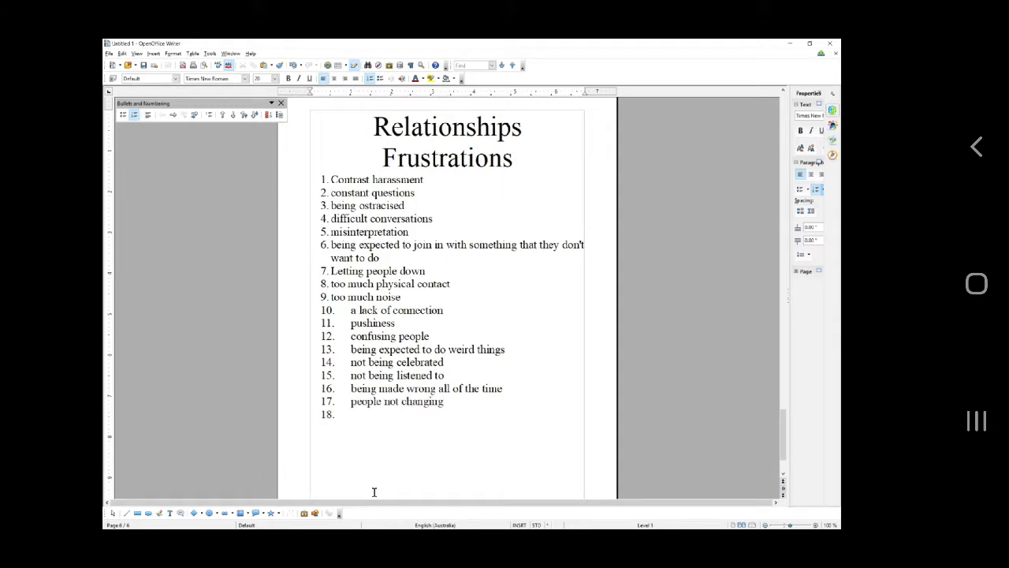
{"action": "type", "text": "miserable people"}
{"action": "key", "text": "Return"}
{"action": "type", "text": "p"}
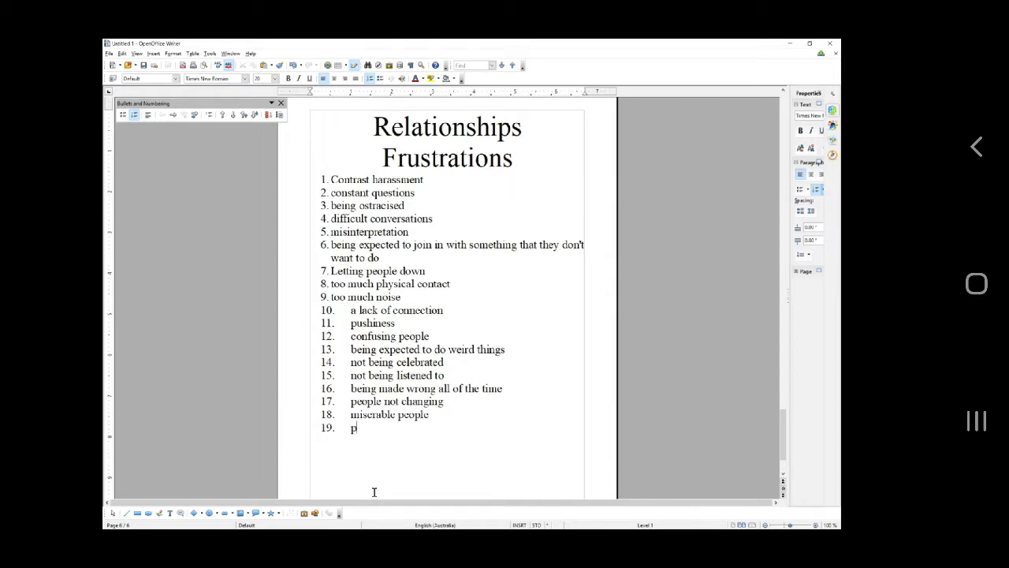
{"action": "type", "text": "ositive people"}
{"action": "key", "text": "Return"}
{"action": "type", "text": "rude pe"}
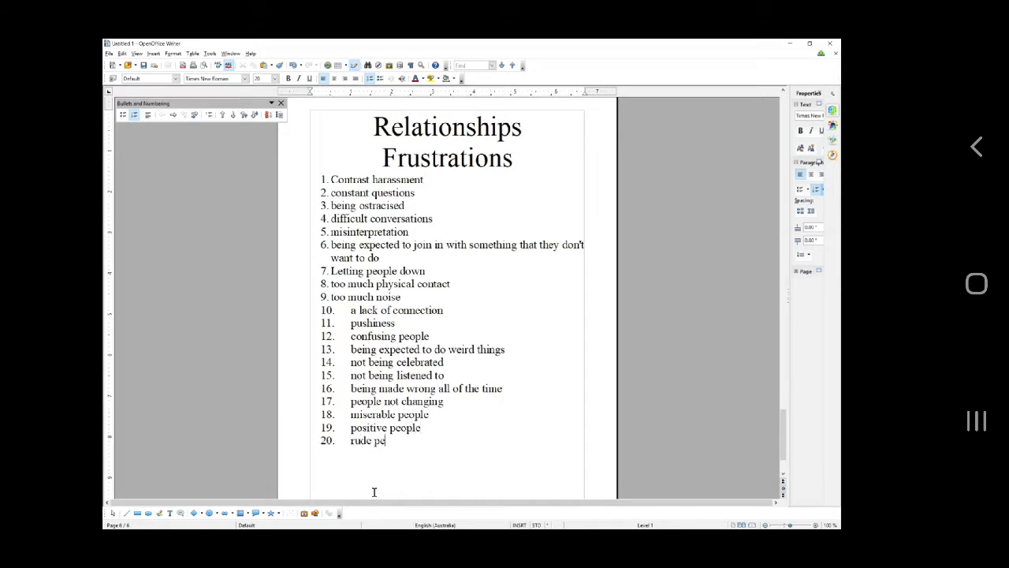
{"action": "type", "text": "ople"}
{"action": "key", "text": "Return"}
{"action": "type", "text": "late people"}
{"action": "key", "text": "Return"}
Add items 22–25 ending with 'not understanding people', leaving an unnumbered line on the new page.
{"action": "type", "text": "annoying people"}
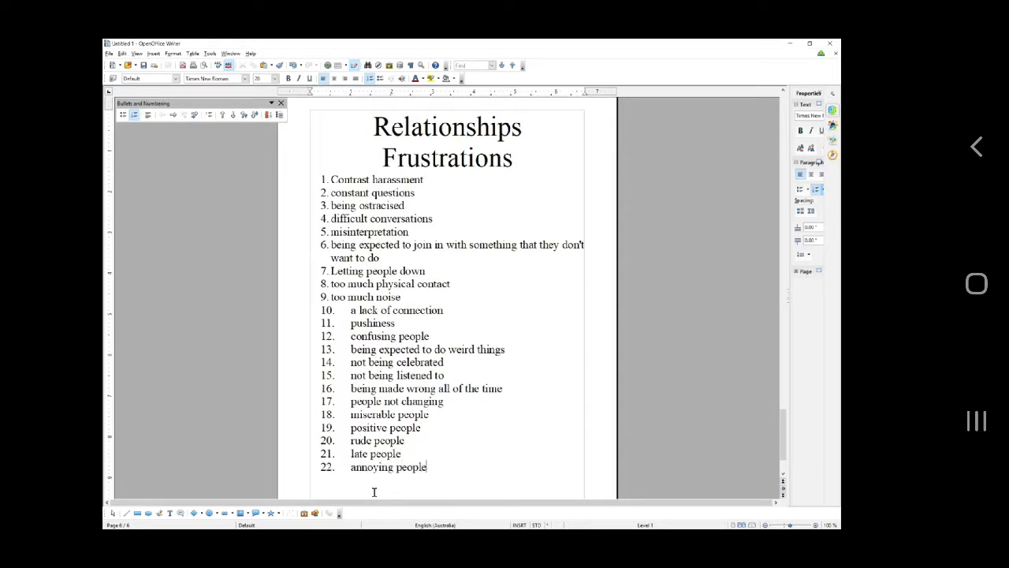
{"action": "key", "text": "Return"}
{"action": "type", "text": "people who don't care"}
{"action": "key", "text": "Return"}
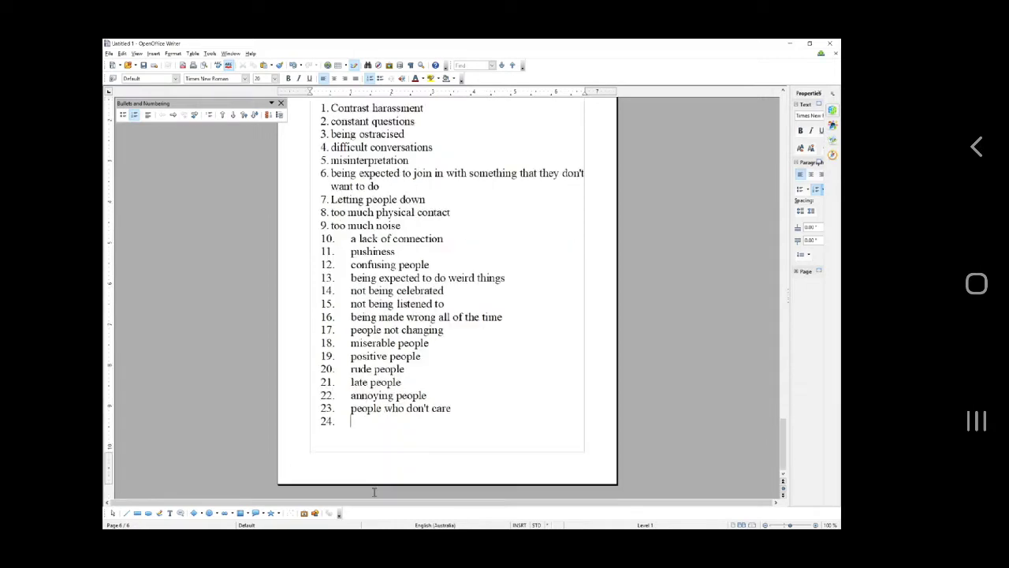
{"action": "type", "text": "being the only one who cares"}
{"action": "key", "text": "Return"}
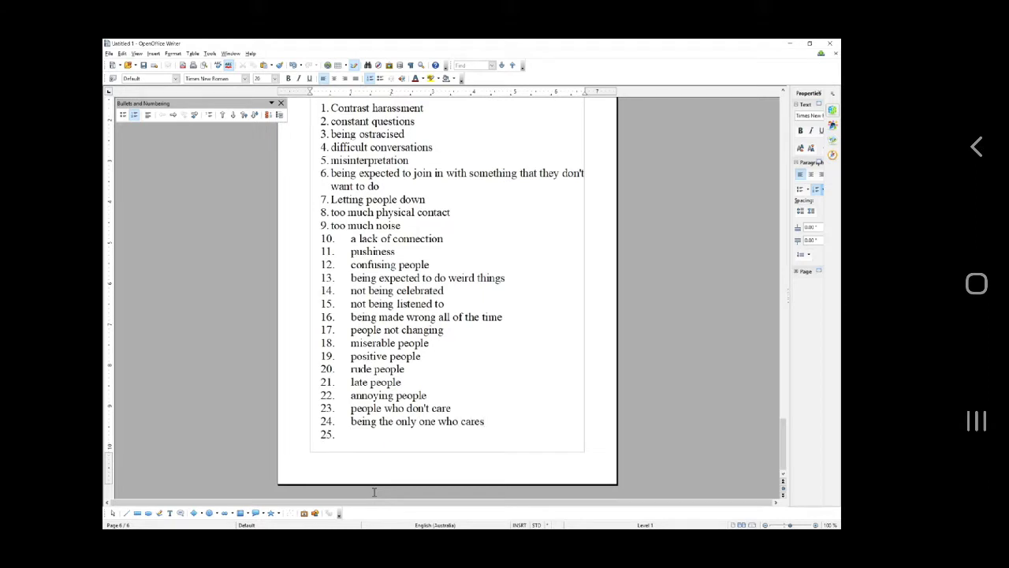
{"action": "type", "text": "not underst"}
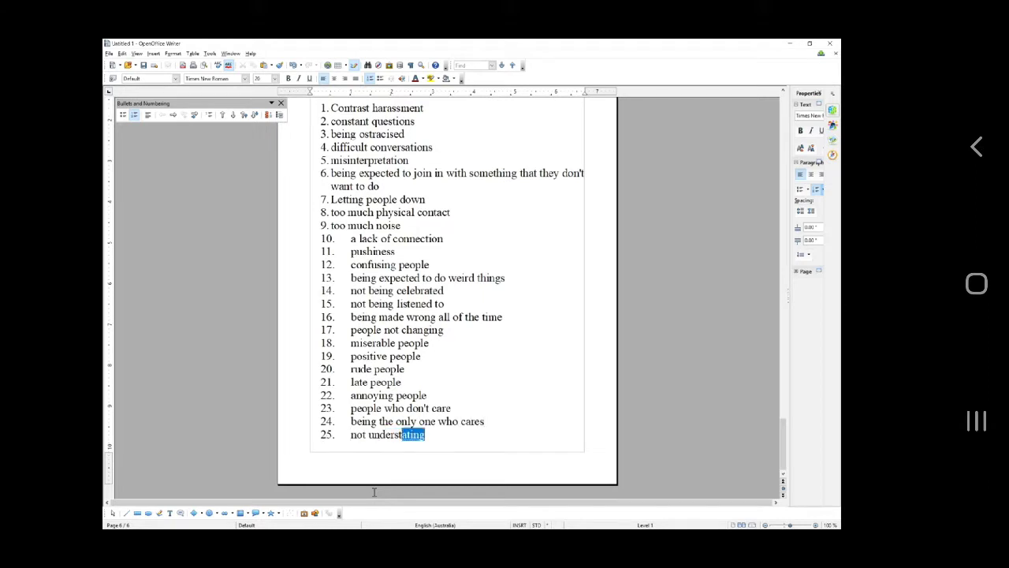
{"action": "type", "text": "anding people"}
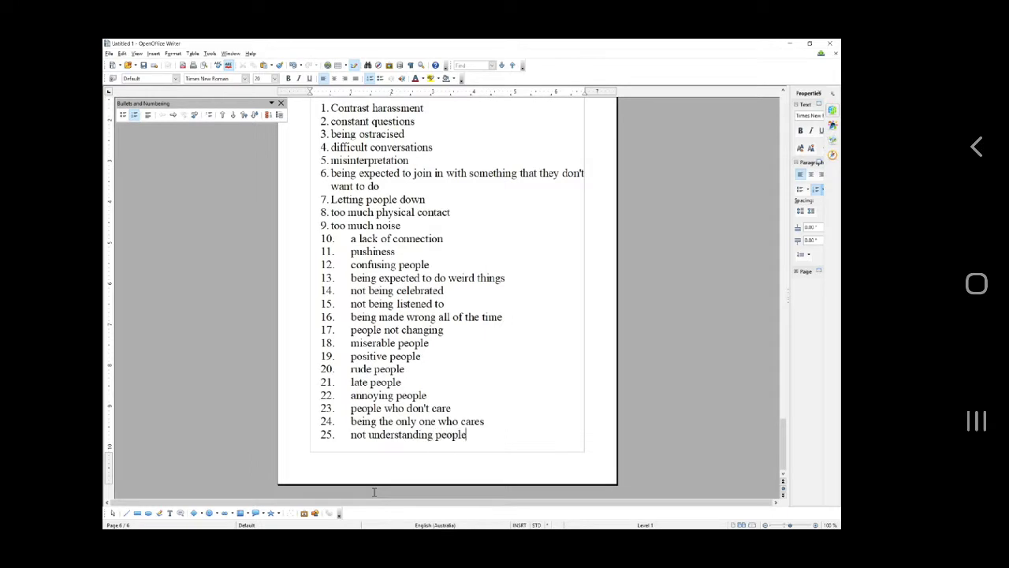
{"action": "key", "text": "Return"}
{"action": "key", "text": "BackSpace"}
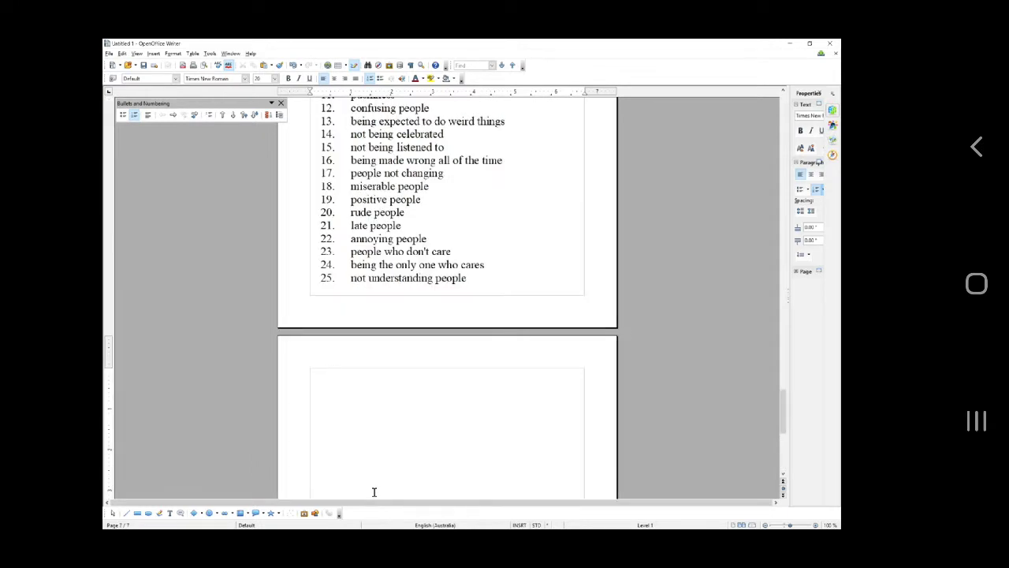
Replace the pasted heading with the two-line 'Health' / 'Dreams' heading and copy it.
{"action": "type", "text": "Relationships Dreams"}
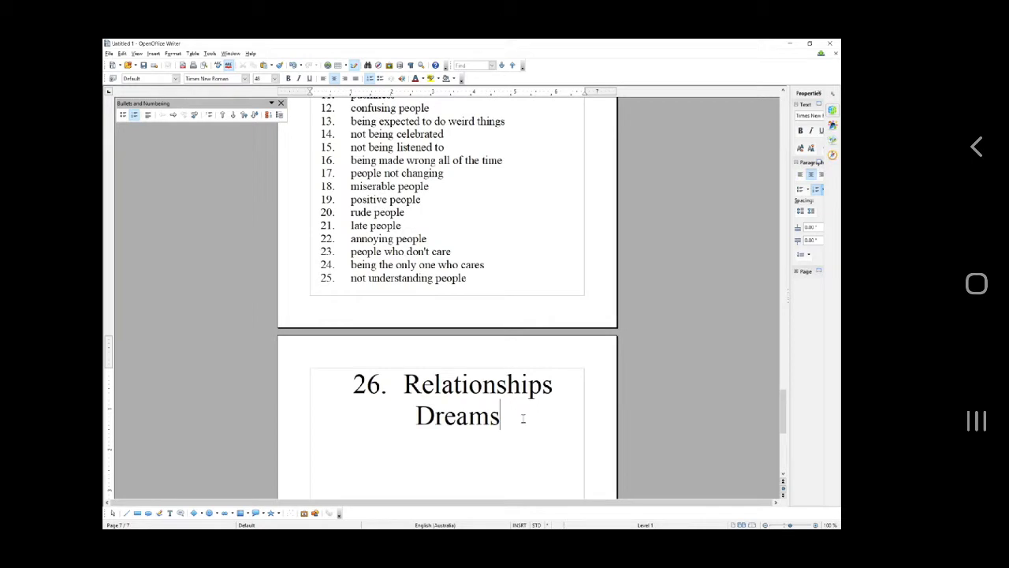
{"action": "left_click", "coordinate": [357, 393], "text": "shift"}
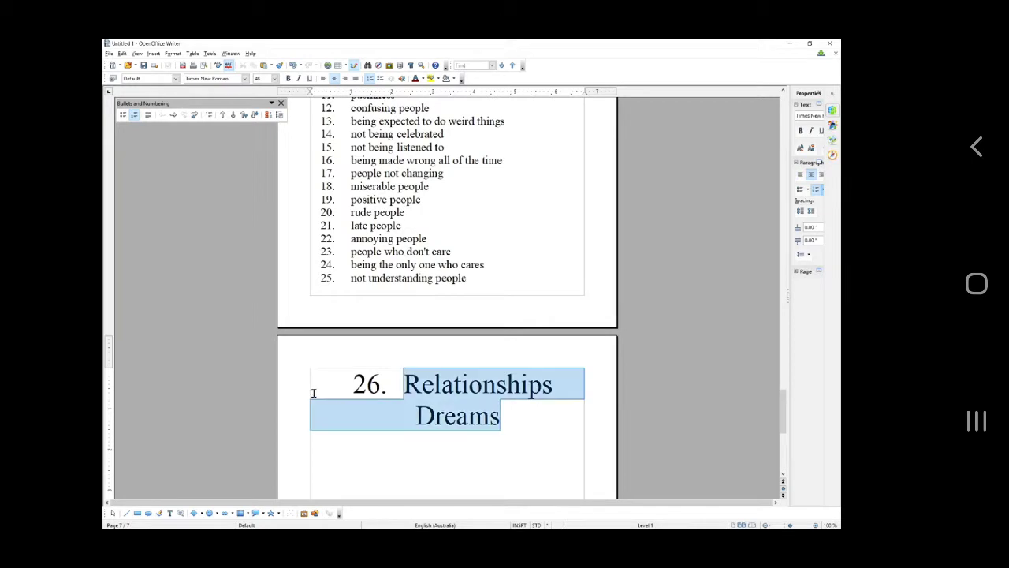
{"action": "key", "text": "BackSpace"}
{"action": "key", "text": "BackSpace"}
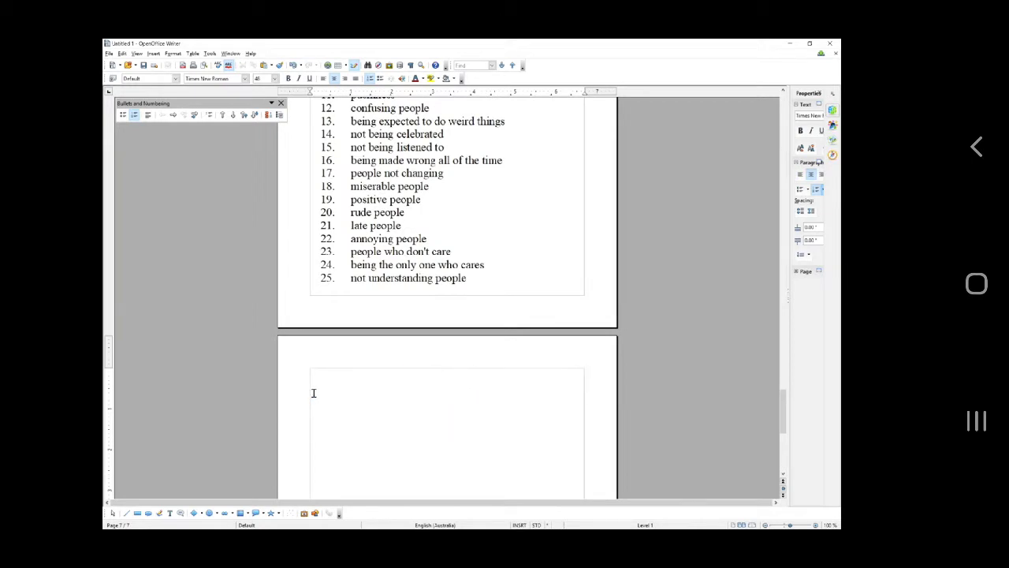
{"action": "type", "text": "Health"}
{"action": "key", "text": "Return"}
{"action": "key", "text": "BackSpace"}
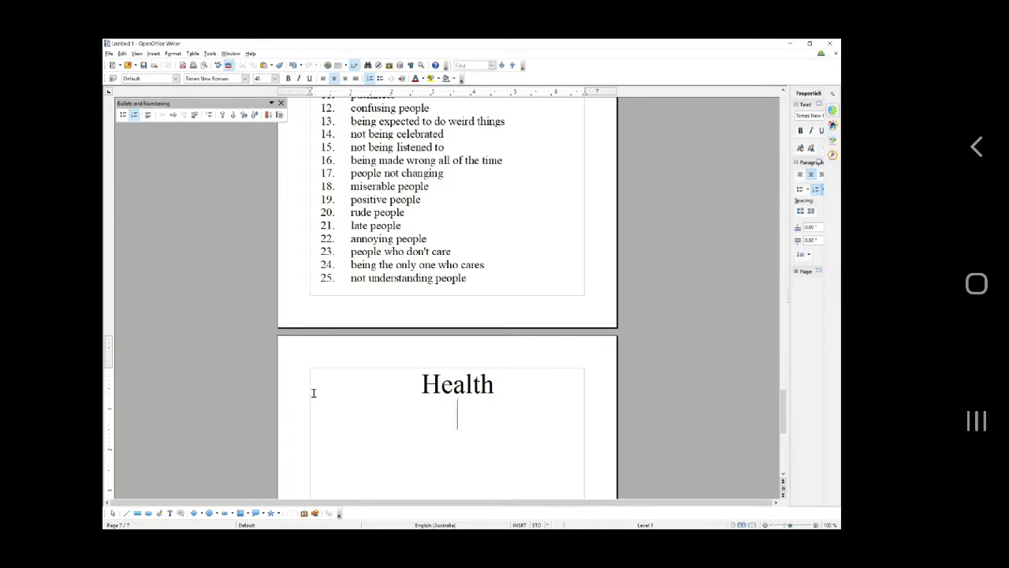
{"action": "type", "text": "Dreams"}
{"action": "key", "text": "Return"}
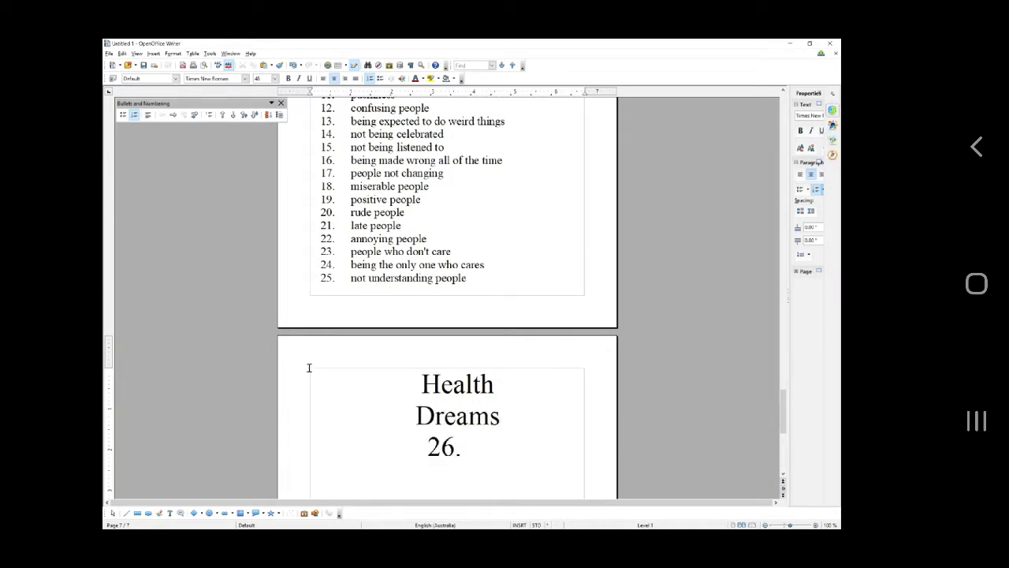
{"action": "key", "text": "BackSpace"}
{"action": "left_click_drag", "start_coordinate": [502, 415], "coordinate": [422, 383]}
{"action": "right_click", "coordinate": [424, 388]}
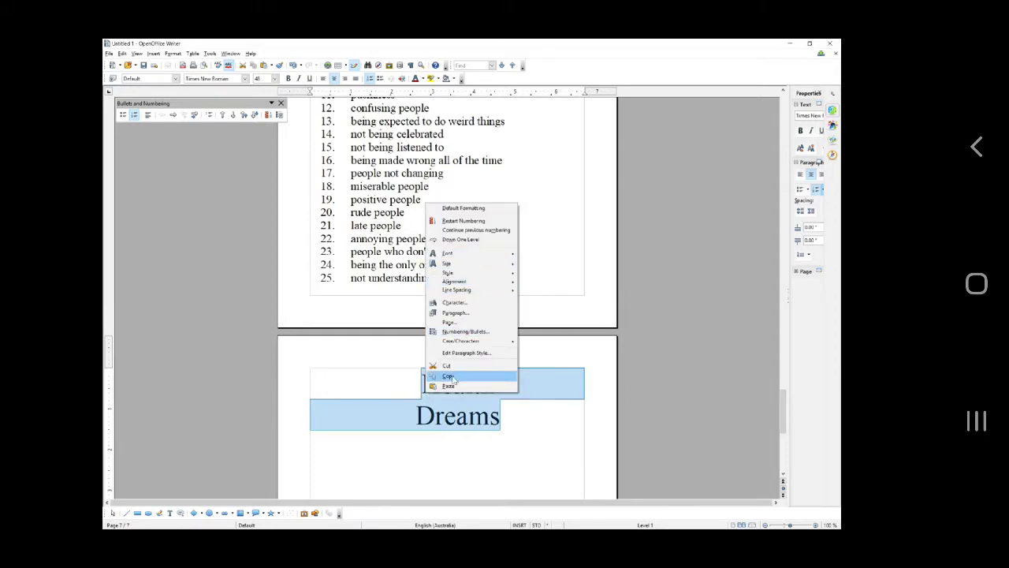
{"action": "left_click", "coordinate": [462, 376]}
Add a left-aligned, size-20 line under the heading as a numbered list starting at 1.
{"action": "left_click", "coordinate": [528, 411]}
{"action": "key", "text": "Return"}
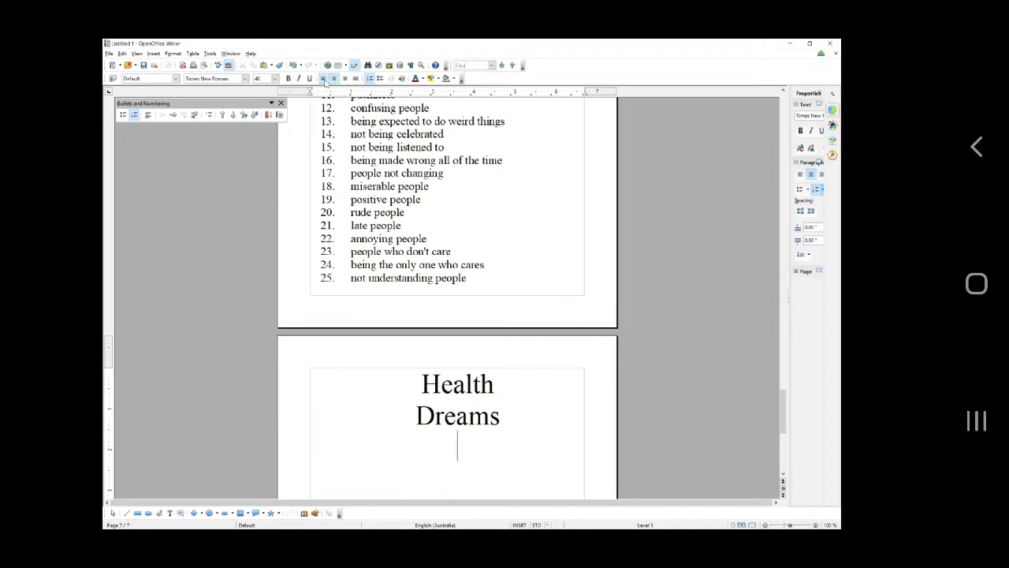
{"action": "left_click", "coordinate": [322, 79]}
{"action": "left_click", "coordinate": [275, 78]}
{"action": "scroll", "coordinate": [276, 89], "scroll_direction": "up", "scroll_amount": 4}
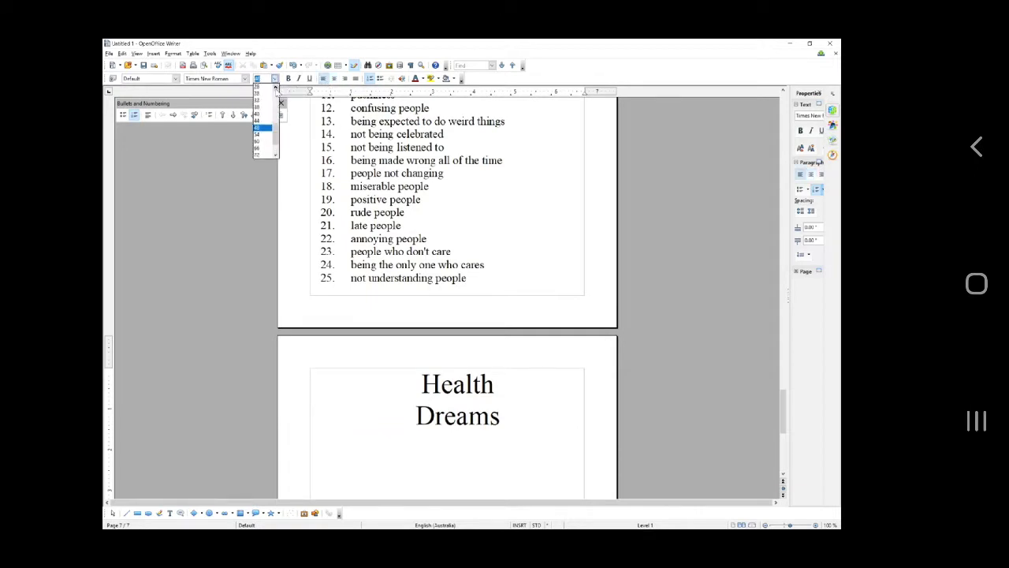
{"action": "left_click", "coordinate": [264, 89]}
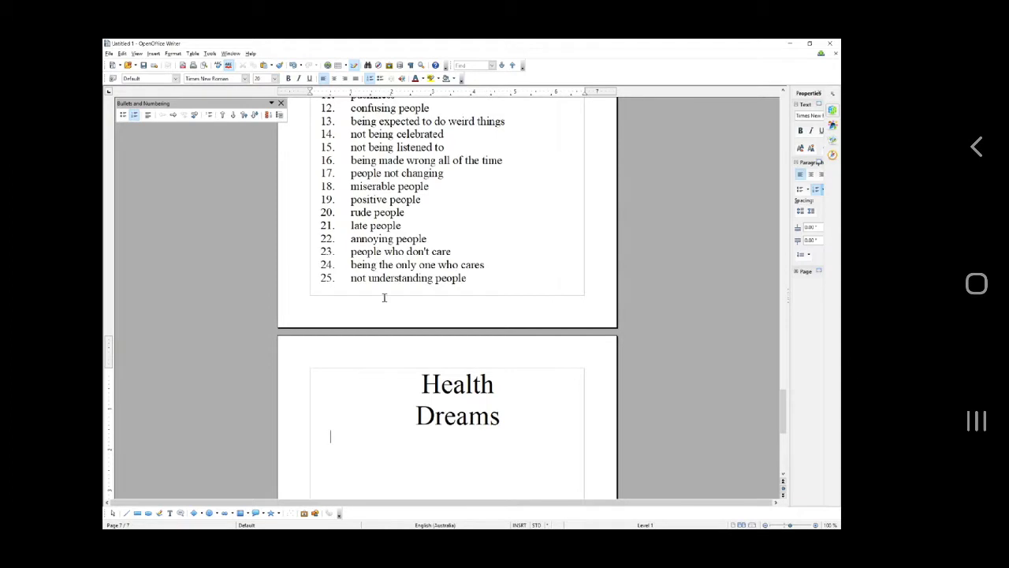
{"action": "key", "text": "F12"}
Enter the first three items: 'Become fit', 'lose weight' and 'look better'.
{"action": "type", "text": "Become fit"}
{"action": "key", "text": "Return"}
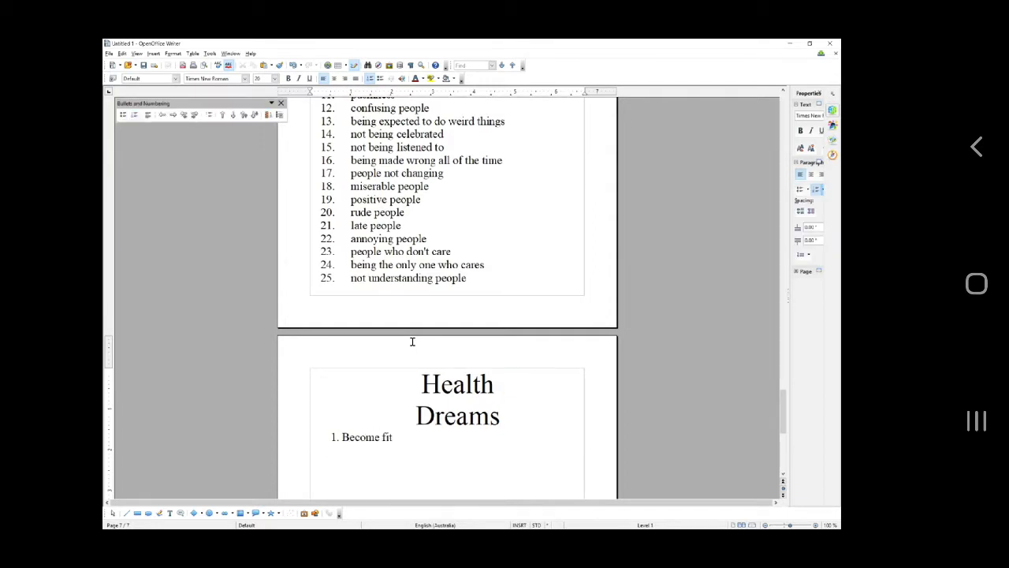
{"action": "key", "text": "BackSpace"}
{"action": "key", "text": "BackSpace"}
{"action": "key", "text": "BackSpace"}
{"action": "key", "text": "BackSpace"}
{"action": "key", "text": "BackSpace"}
{"action": "key", "text": "BackSpace"}
{"action": "key", "text": "BackSpace"}
{"action": "key", "text": "BackSpace"}
{"action": "key", "text": "BackSpace"}
{"action": "key", "text": "BackSpace"}
{"action": "key", "text": "BackSpace"}
{"action": "key", "text": "BackSpace"}
{"action": "key", "text": "BackSpace"}
{"action": "key", "text": "BackSpace"}
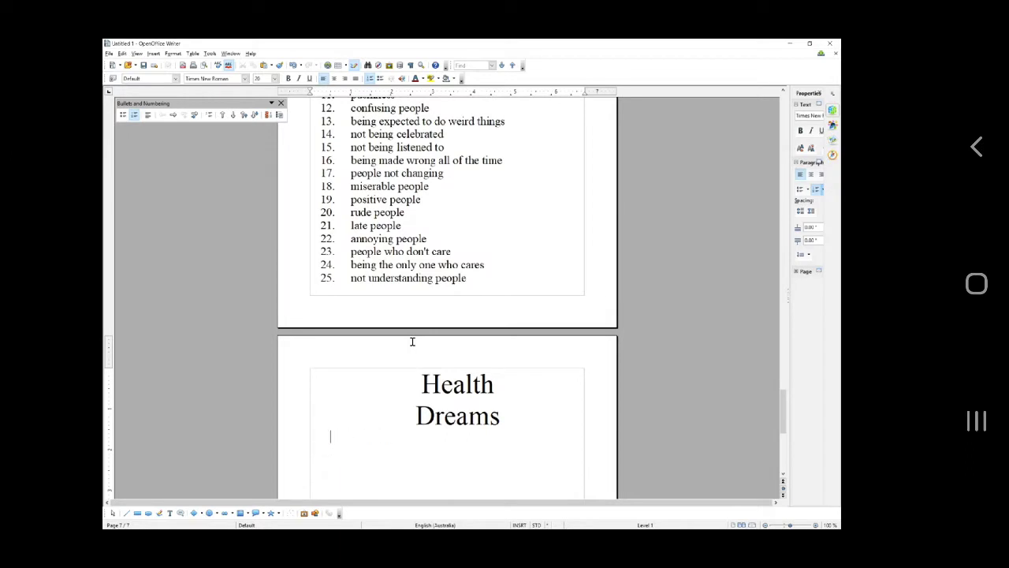
{"action": "type", "text": "1. Become fit"}
{"action": "key", "text": "Return"}
{"action": "key", "text": "BackSpace"}
{"action": "type", "text": "2. lose weight"}
{"action": "key", "text": "Return"}
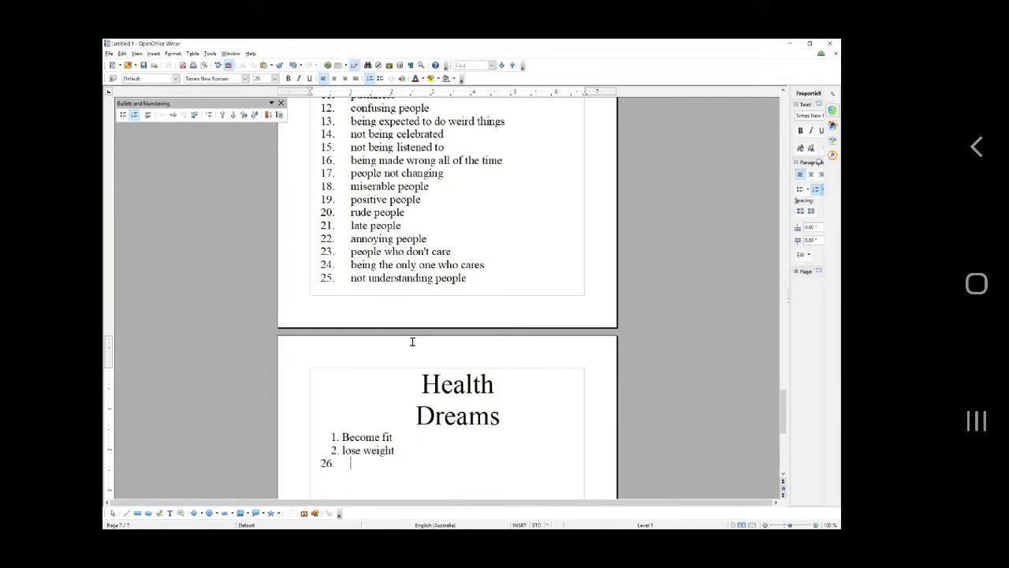
{"action": "key", "text": "BackSpace"}
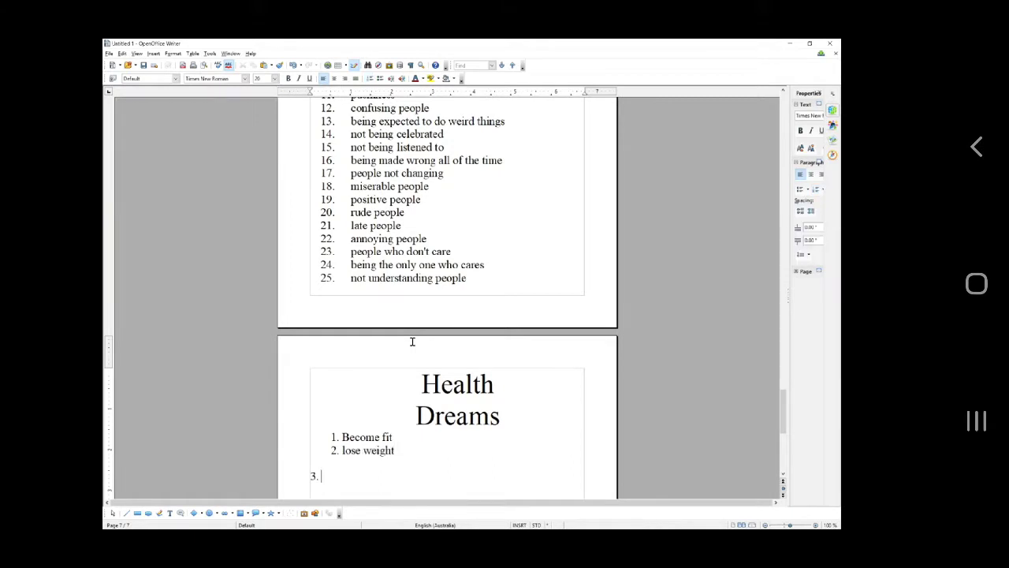
{"action": "type", "text": "3. look better"}
{"action": "key", "text": "Return"}
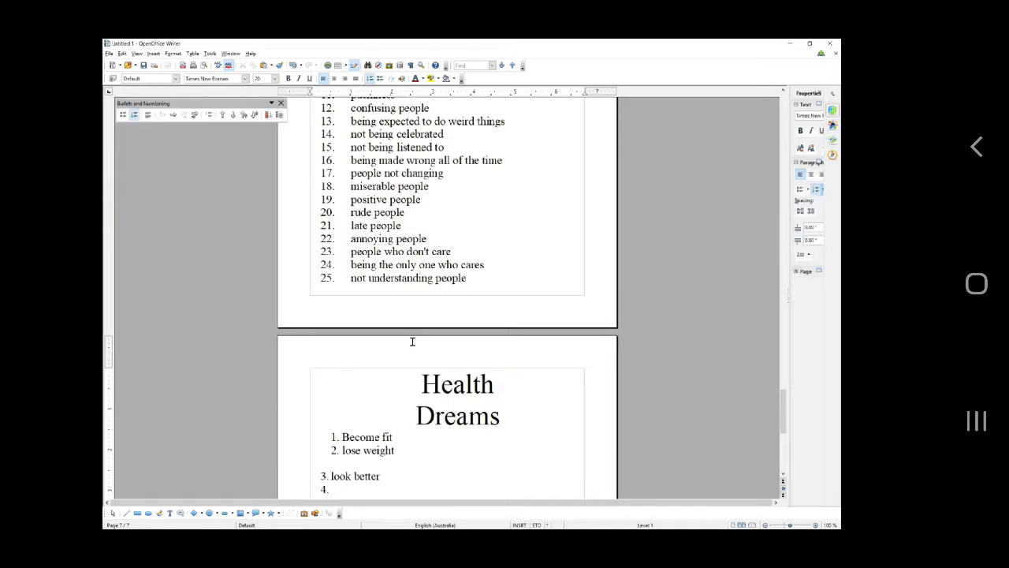
Add items 4–8: win competitions, get better at sport, run better, breath better, fit into clothes.
{"action": "type", "text": "win competitions"}
{"action": "key", "text": "Return"}
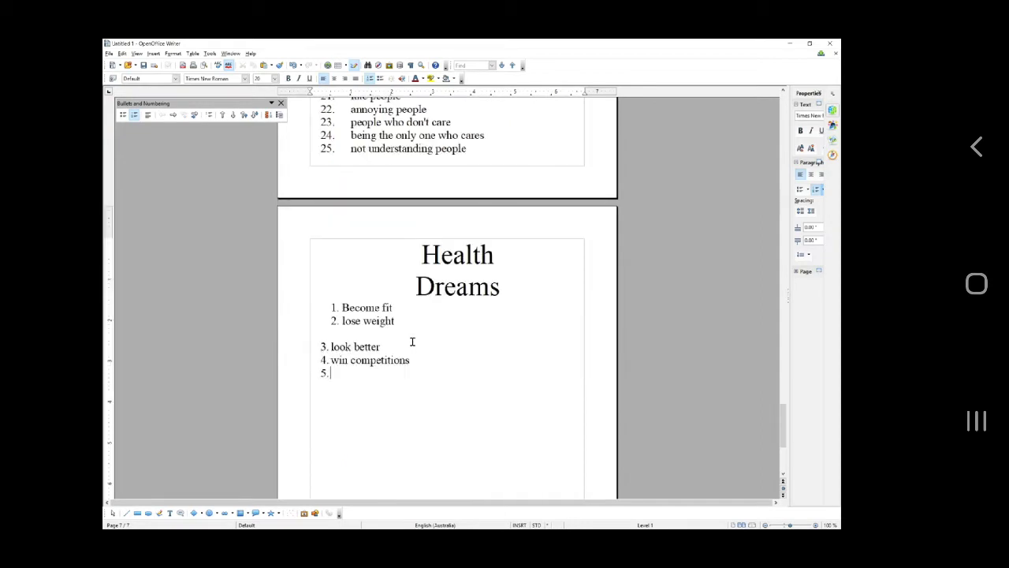
{"action": "type", "text": "get better at sport"}
{"action": "key", "text": "Return"}
{"action": "type", "text": "run better"}
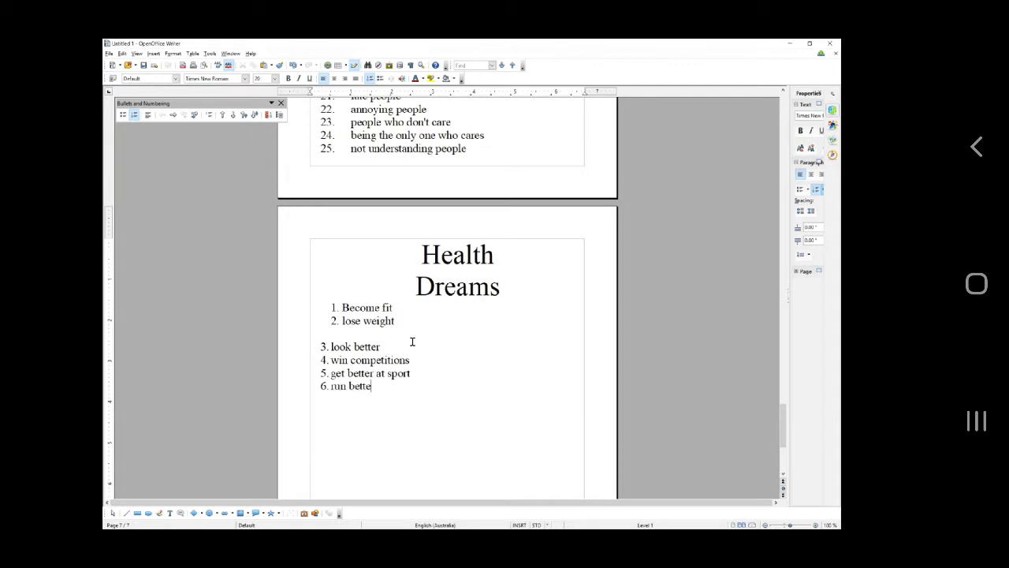
{"action": "key", "text": "Return"}
{"action": "type", "text": "breath better"}
{"action": "key", "text": "Return"}
{"action": "type", "text": "fit "}
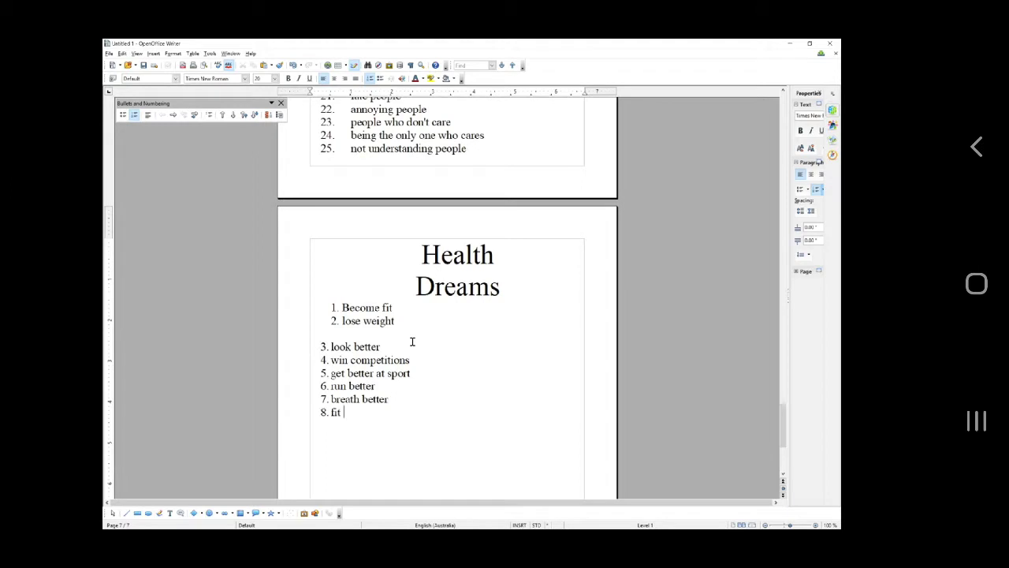
{"action": "type", "text": "into clothes"}
{"action": "key", "text": "Return"}
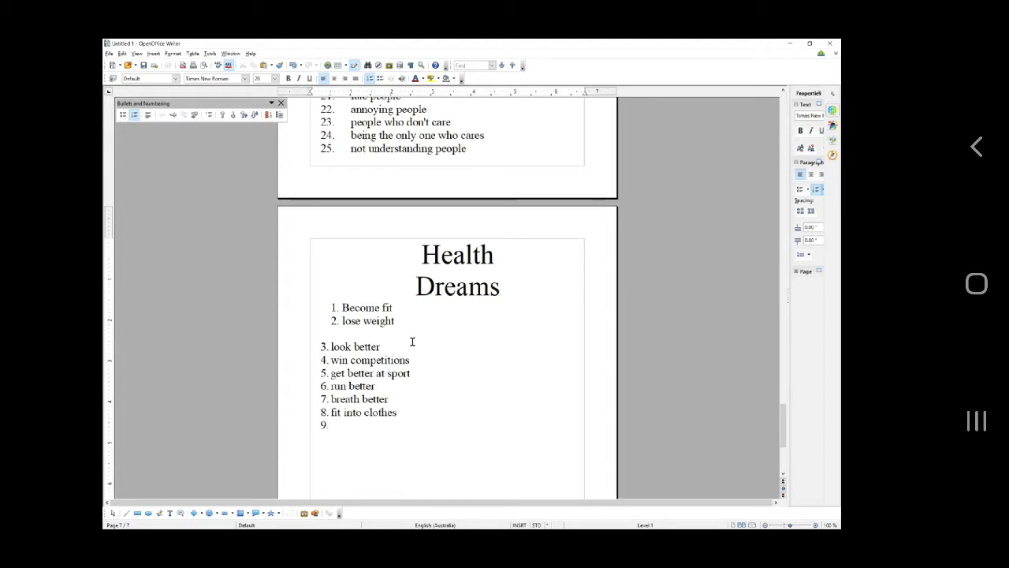
Add items 9–14, from 'lose a dress size' to 'get that promotion'.
{"action": "type", "text": "lose a dress "}
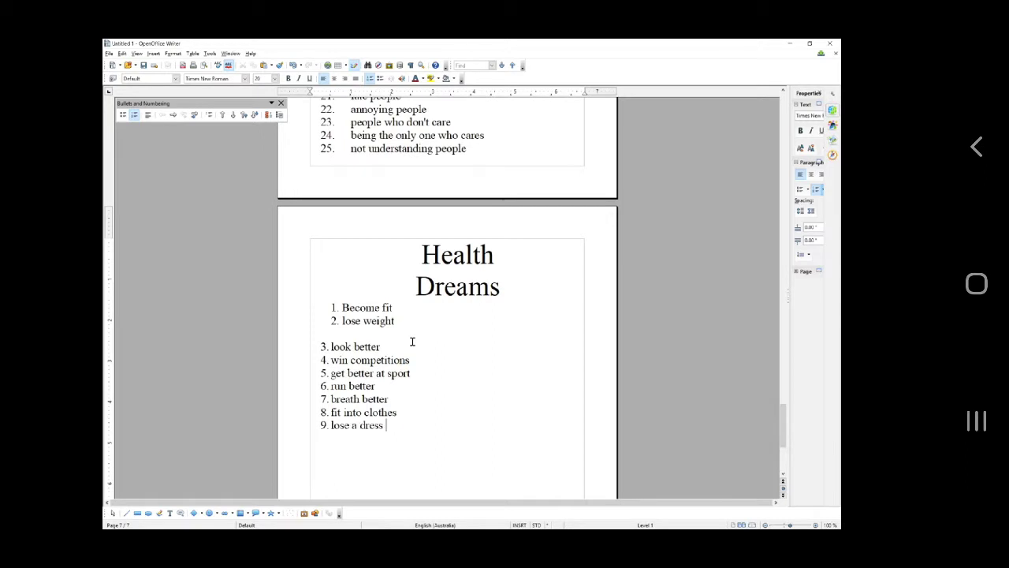
{"action": "type", "text": "size"}
{"action": "key", "text": "Return"}
{"action": "type", "text": "gain confi"}
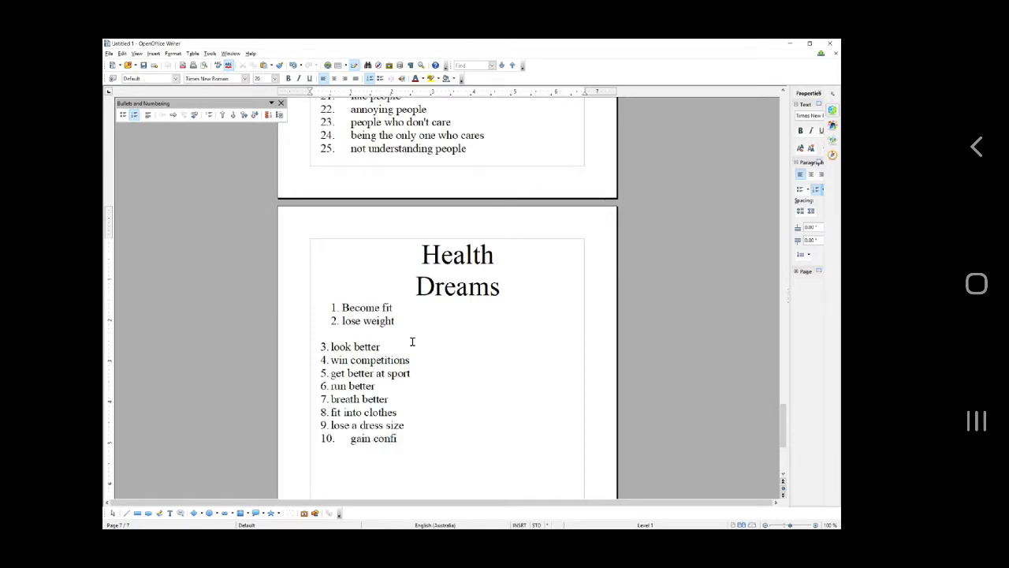
{"action": "type", "text": "dence"}
{"action": "key", "text": "Return"}
{"action": "type", "text": "become more"}
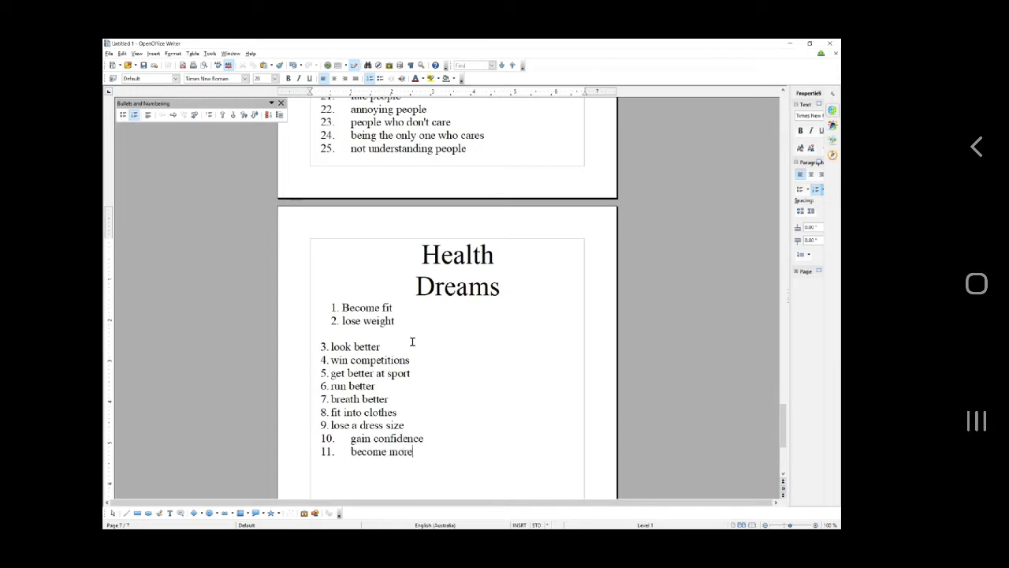
{"action": "type", "text": " attractive"}
{"action": "key", "text": "Return"}
{"action": "type", "text": "get up to dat"}
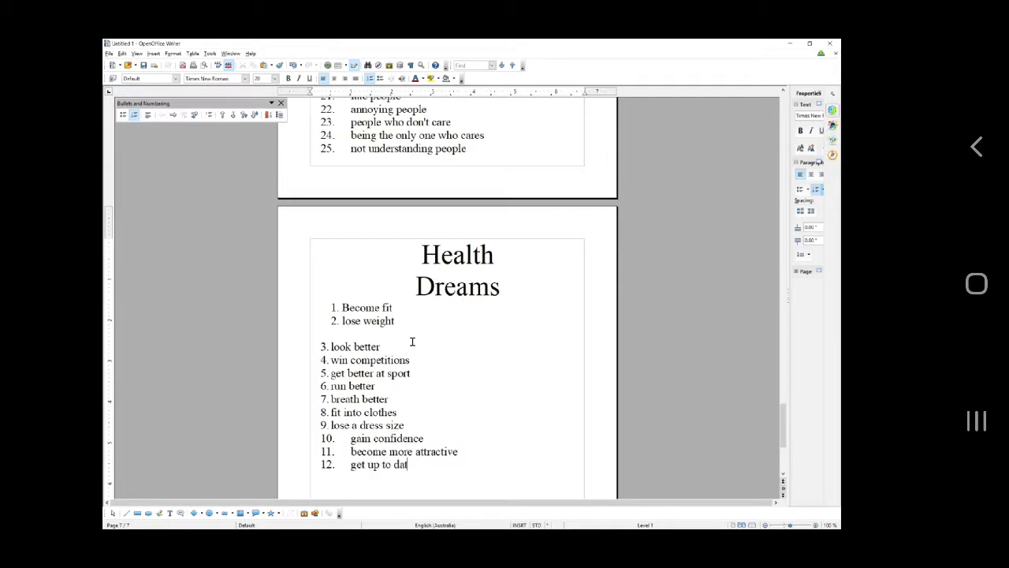
{"action": "type", "text": "e perform better"}
{"action": "key", "text": "Return"}
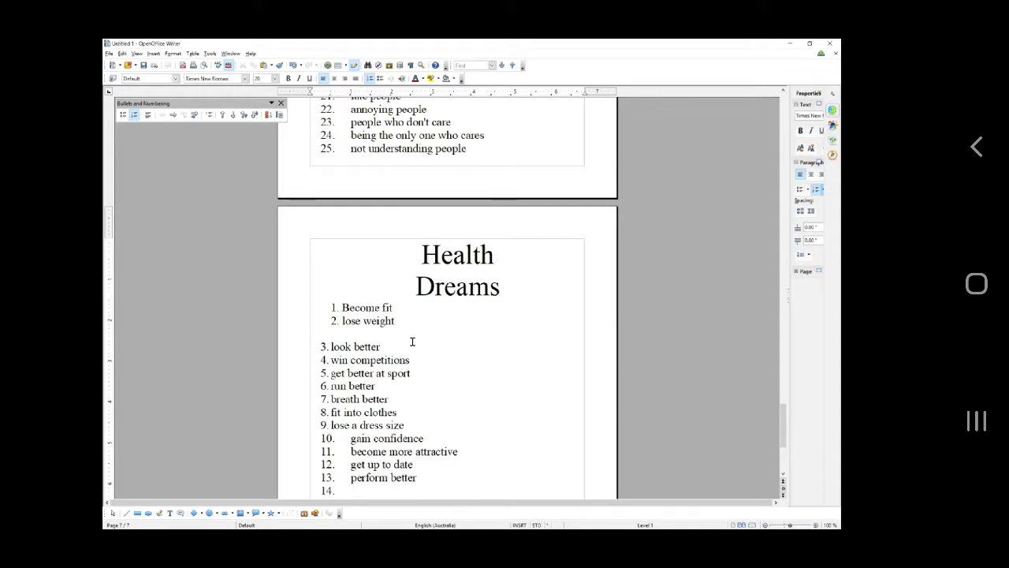
{"action": "type", "text": "get that promotion"}
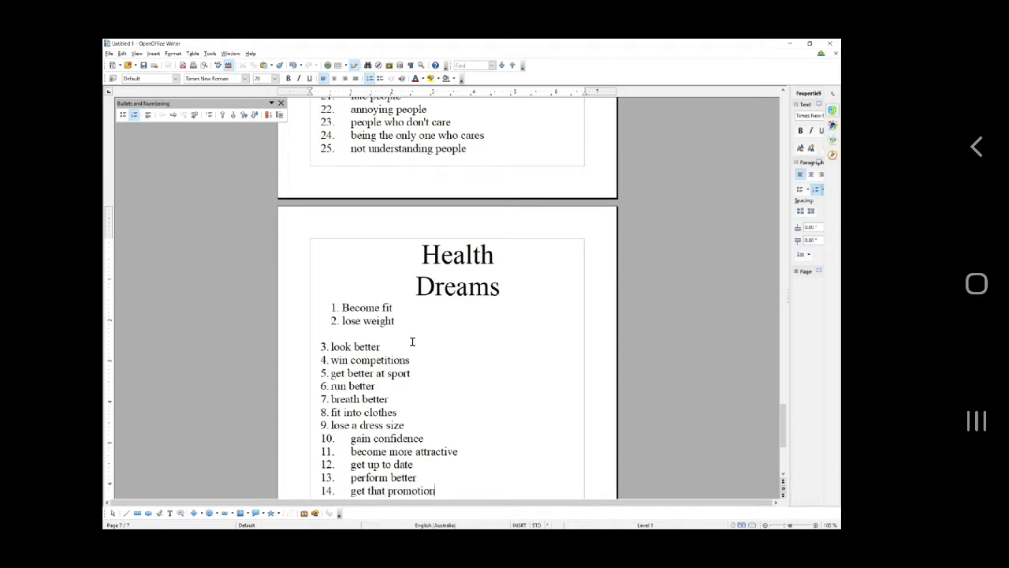
{"action": "key", "text": "Return"}
Add items 15–20, from 'be a role model' through 'be more independent'.
{"action": "type", "text": "be a role model"}
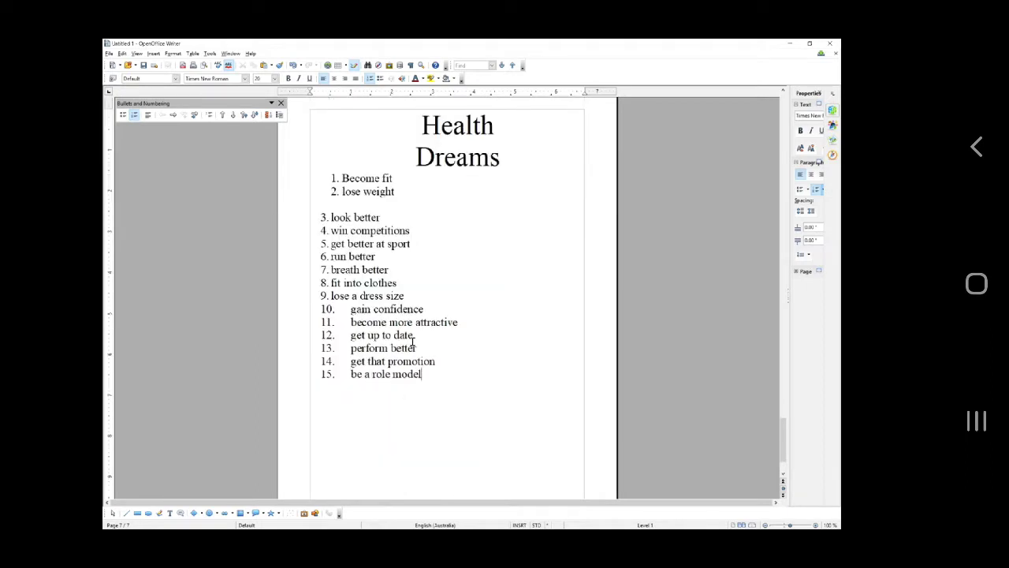
{"action": "key", "text": "Return"}
{"action": "type", "text": "get a flat stomach"}
{"action": "key", "text": "Return"}
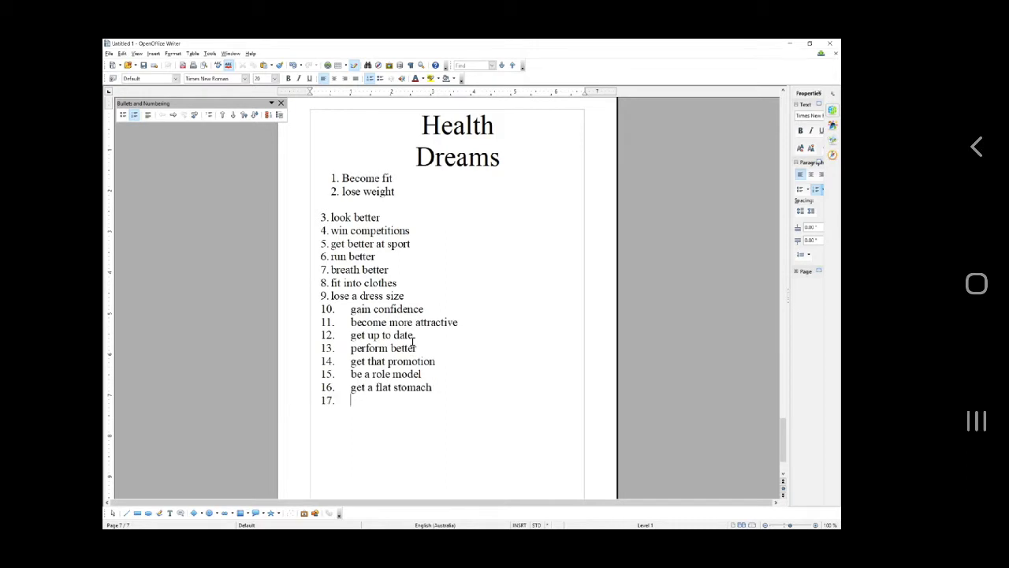
{"action": "type", "text": "get abs / 6 pack"}
{"action": "key", "text": "Return"}
{"action": "type", "text": "be more flexible"}
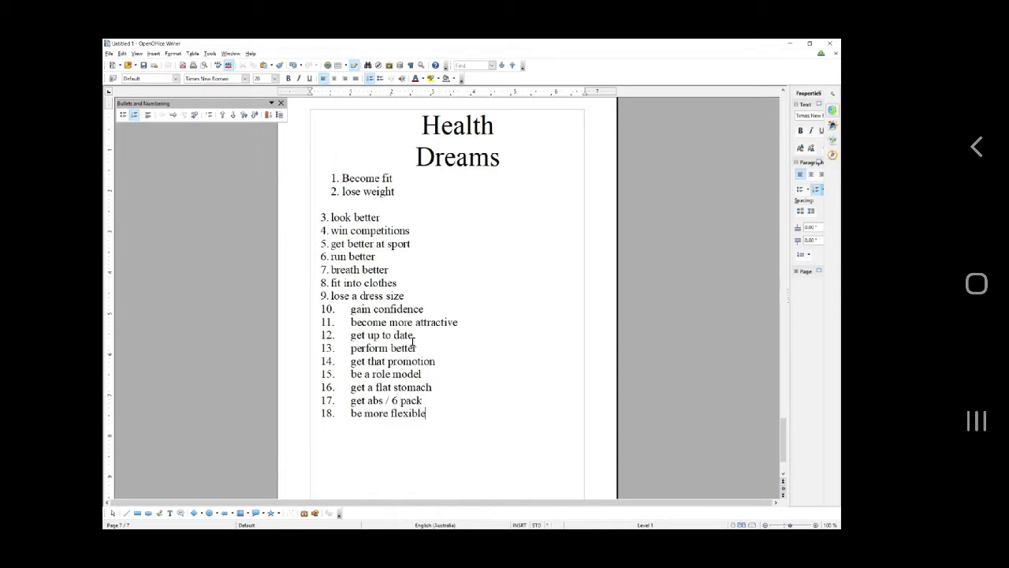
{"action": "key", "text": "Return"}
{"action": "type", "text": "look great at the beach"}
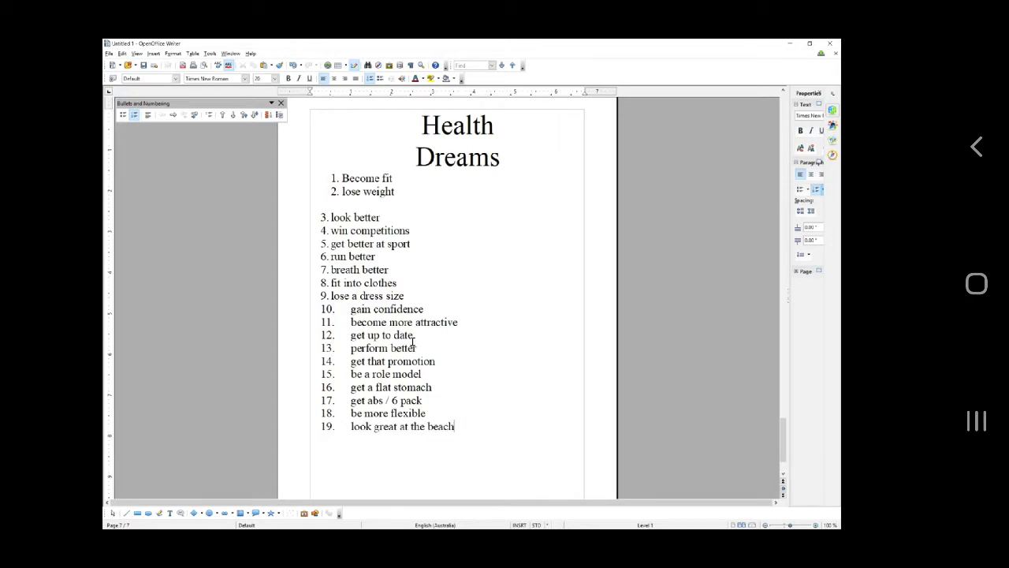
{"action": "key", "text": "Return"}
{"action": "type", "text": "be more independent"}
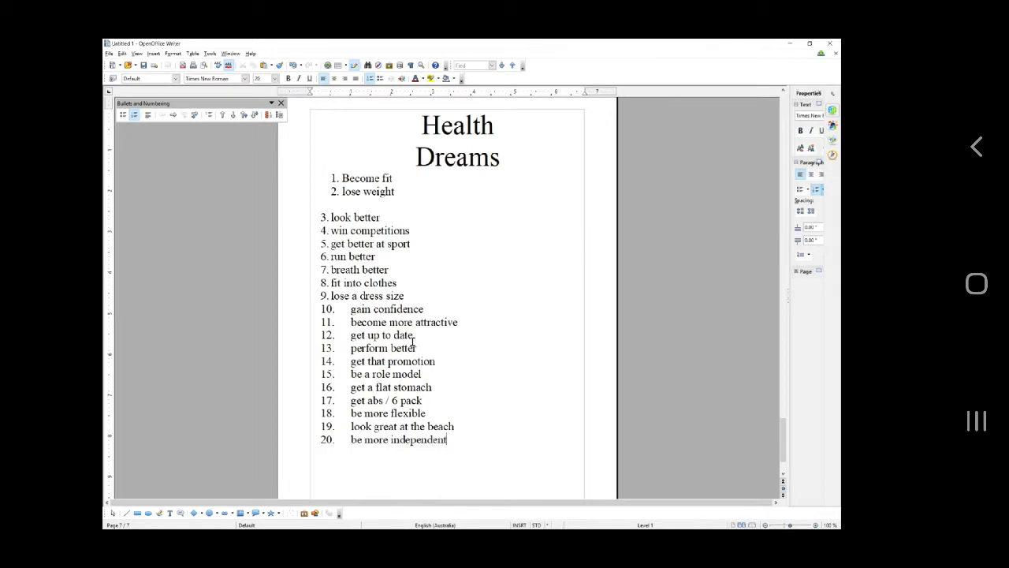
{"action": "key", "text": "Return"}
Add items 21–25 ending with 'perform romantically', leaving an unnumbered line on a new page.
{"action": "type", "text": "love their body again"}
{"action": "key", "text": "Return"}
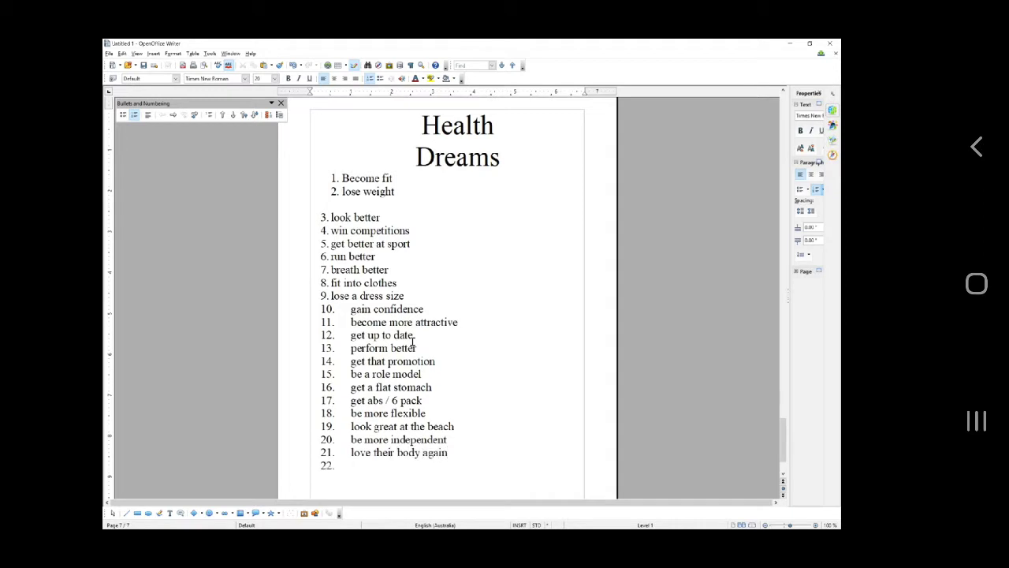
{"action": "type", "text": "feel amazing"}
{"action": "key", "text": "Return"}
{"action": "type", "text": "run s"}
{"action": "type", "text": "aster"}
{"action": "key", "text": "Return"}
{"action": "type", "text": "d"}
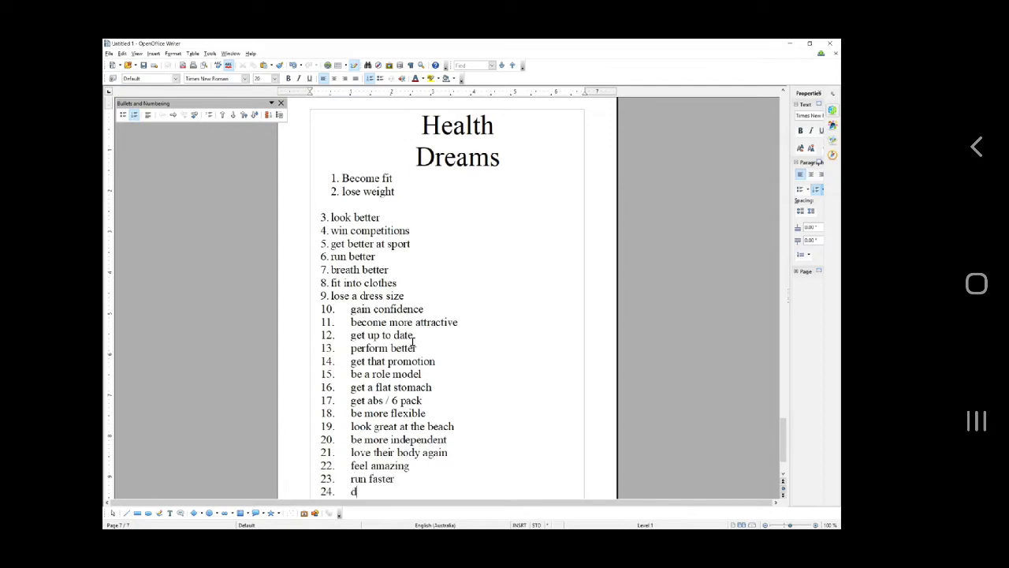
{"action": "type", "text": "ate again"}
{"action": "key", "text": "Return"}
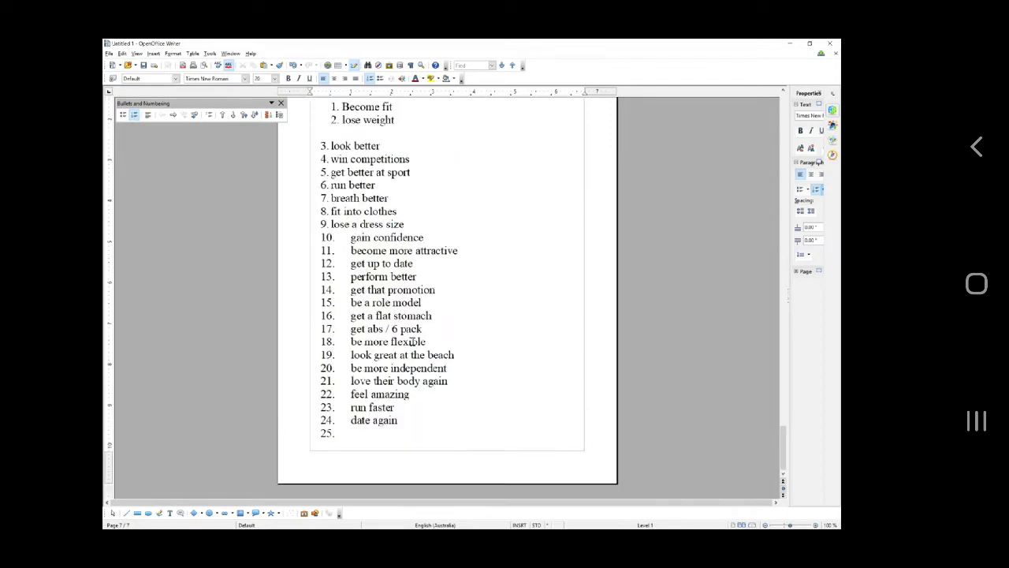
{"action": "type", "text": "perform romantically"}
{"action": "key", "text": "Return"}
{"action": "key", "text": "BackSpace"}
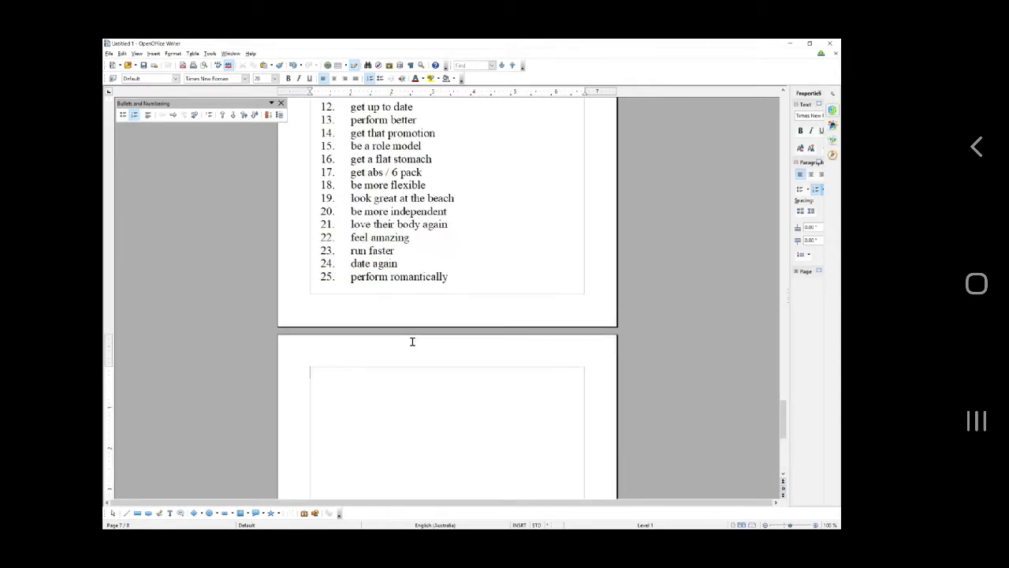
Paste the Health Dreams heading and change 'Dreams' to 'Desires'.
{"action": "type", "text": "Health Dreams"}
{"action": "left_click", "coordinate": [411, 341]}
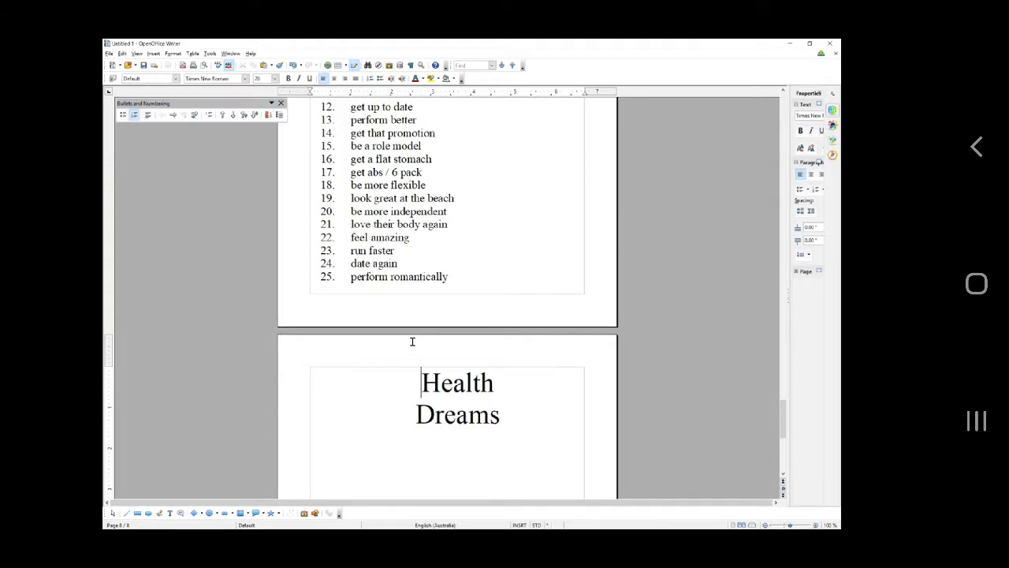
{"action": "left_click", "coordinate": [517, 416]}
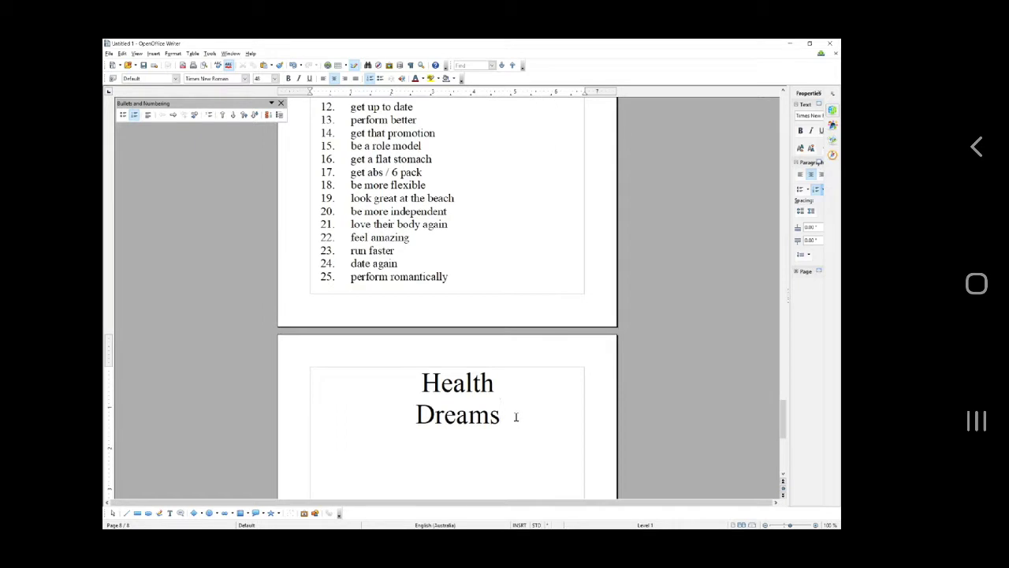
{"action": "key", "text": "BackSpace"}
{"action": "key", "text": "BackSpace"}
{"action": "key", "text": "BackSpace"}
{"action": "key", "text": "BackSpace"}
{"action": "key", "text": "BackSpace"}
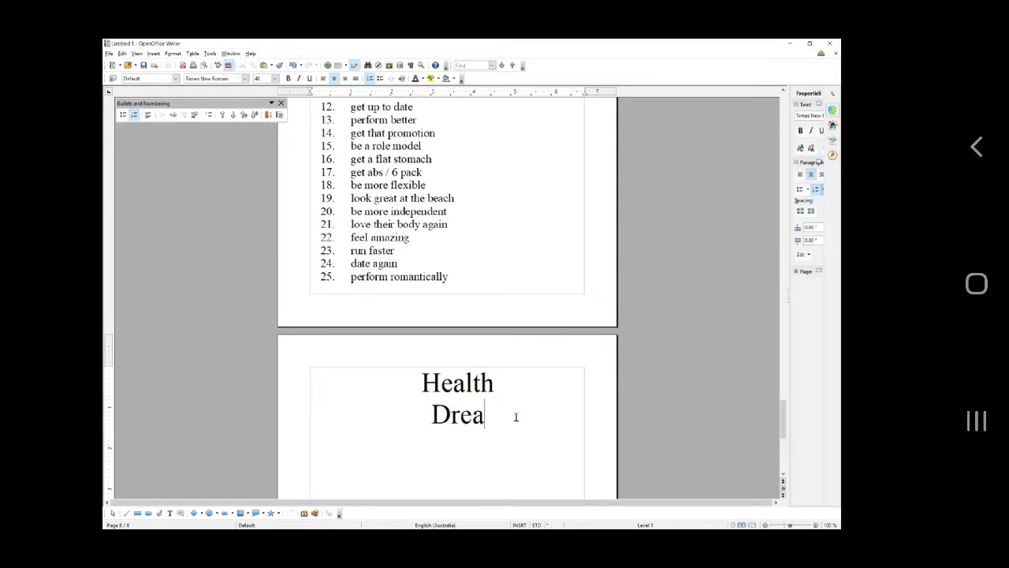
{"action": "key", "text": "BackSpace"}
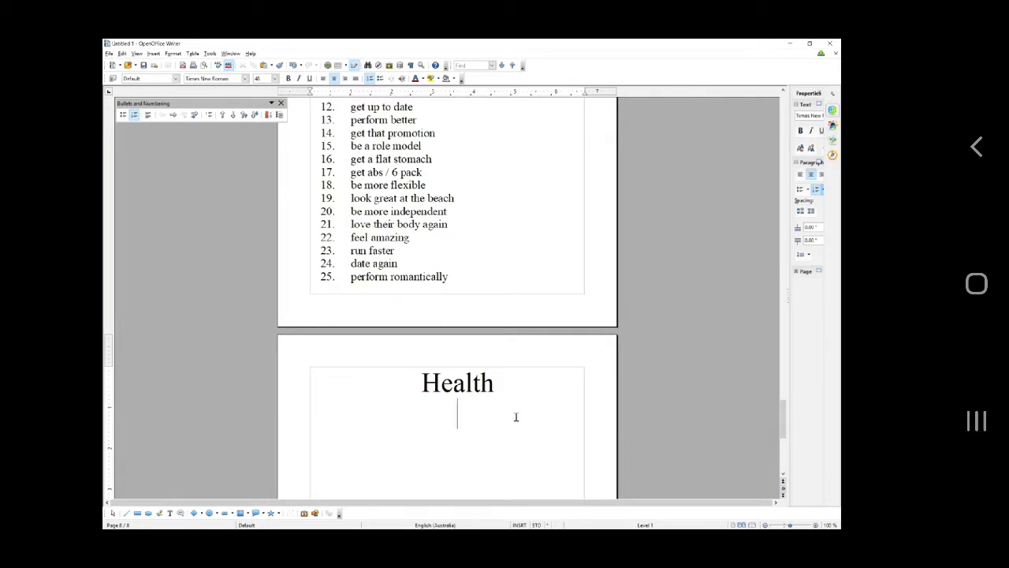
{"action": "type", "text": "Desires"}
Add a left-aligned, size-20 line below the heading and type 'Eat what they want'.
{"action": "key", "text": "Return"}
{"action": "key", "text": "BackSpace"}
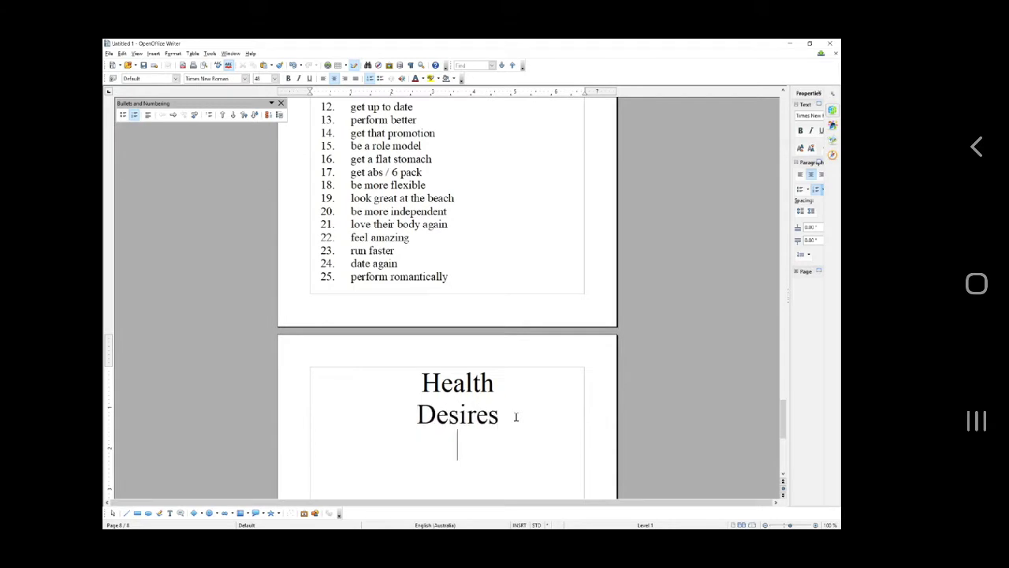
{"action": "key", "text": "BackSpace"}
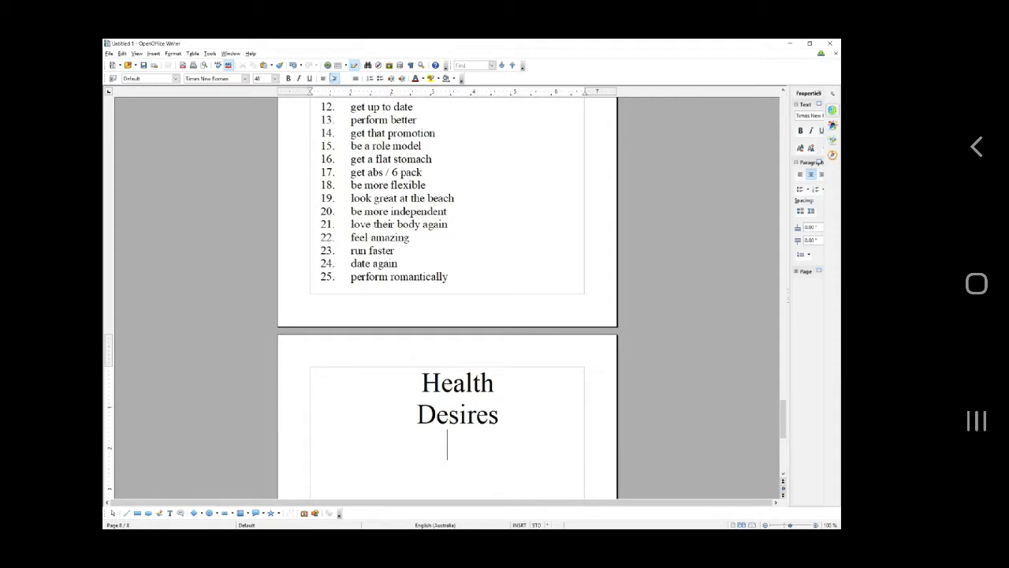
{"action": "left_click", "coordinate": [323, 78]}
{"action": "left_click", "coordinate": [274, 78]}
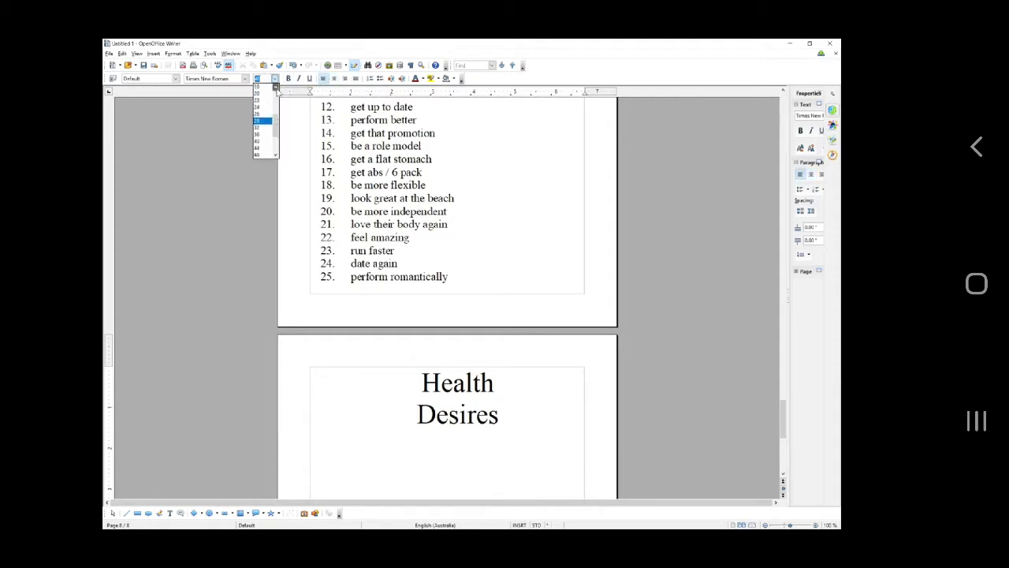
{"action": "left_click", "coordinate": [264, 89]}
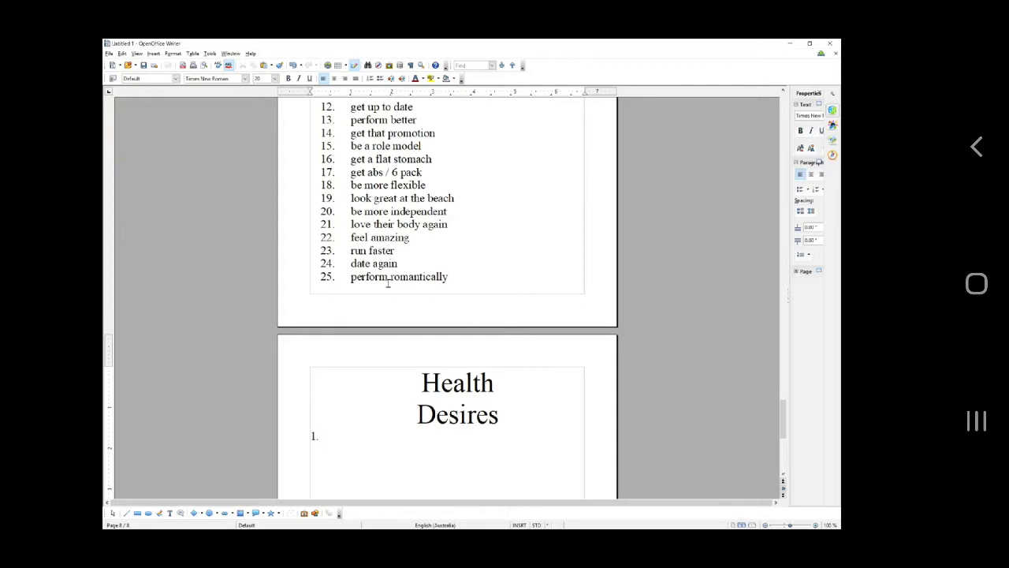
{"action": "type", "text": "Eat what they want"}
Add Health Desires items 2–6: have fun, swim, say 'yes' to more offers, play with their kids, play sport.
{"action": "key", "text": "Return"}
{"action": "type", "text": "have fun"}
{"action": "key", "text": "Return"}
{"action": "type", "text": "swiom"}
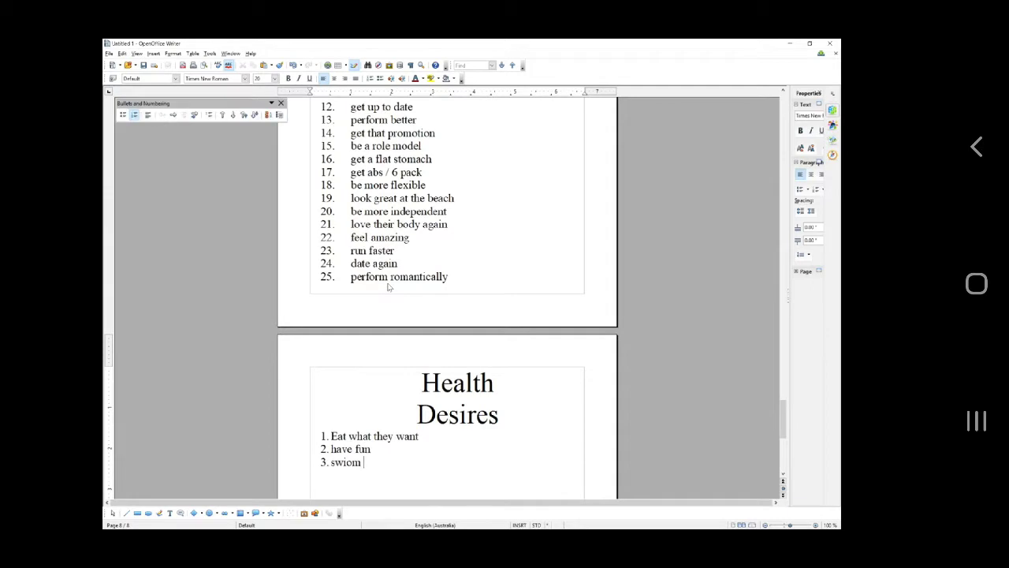
{"action": "key", "text": "BackSpace"}
{"action": "key", "text": "BackSpace"}
{"action": "key", "text": "BackSpace"}
{"action": "key", "text": "BackSpace"}
{"action": "type", "text": "i"}
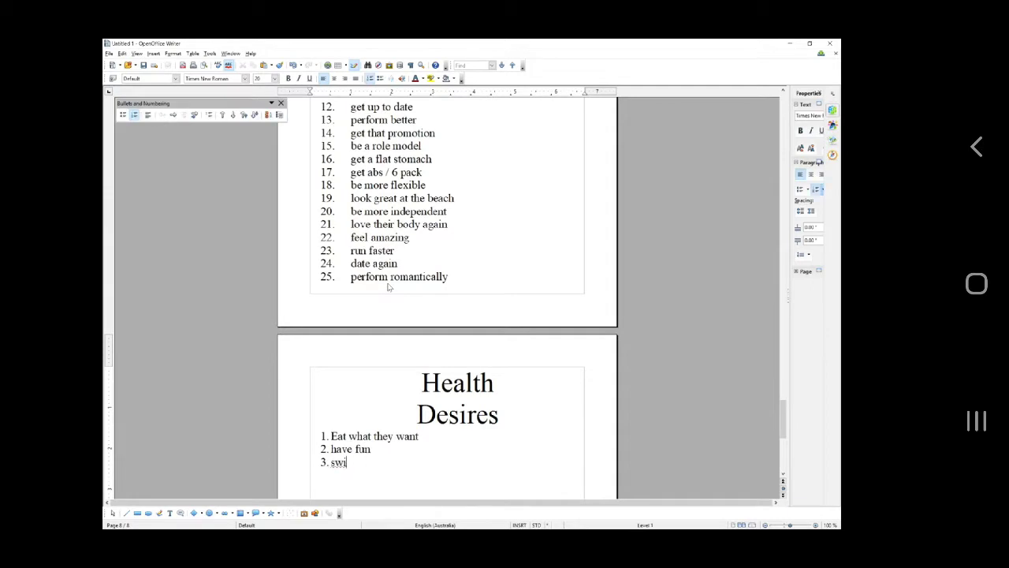
{"action": "type", "text": "m"}
{"action": "key", "text": "Return"}
{"action": "type", "text": "say 'Yes"}
{"action": "key", "text": "BackSpace"}
{"action": "type", "text": "yes' to more offers"}
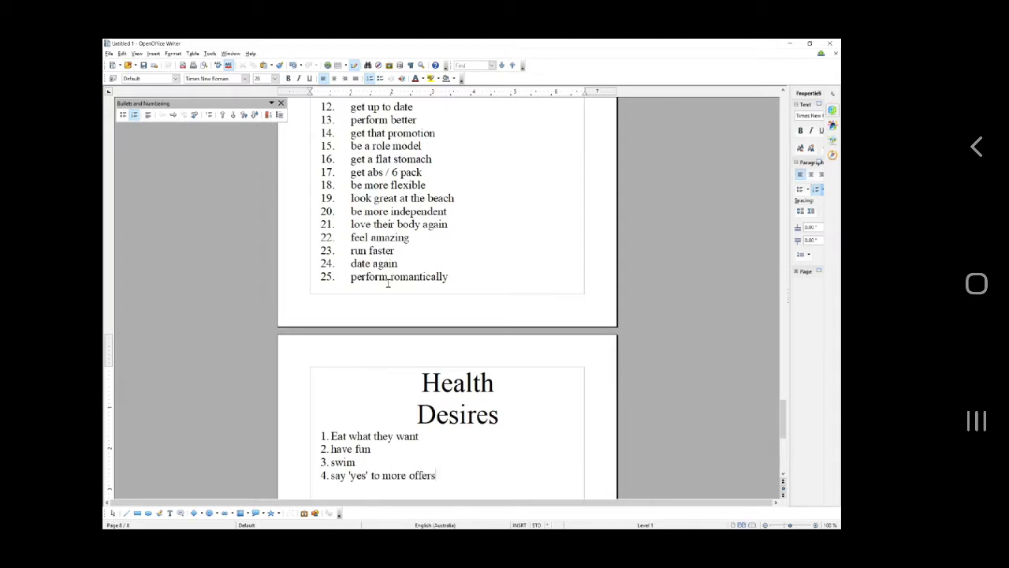
{"action": "key", "text": "Return"}
{"action": "type", "text": "play with their kids"}
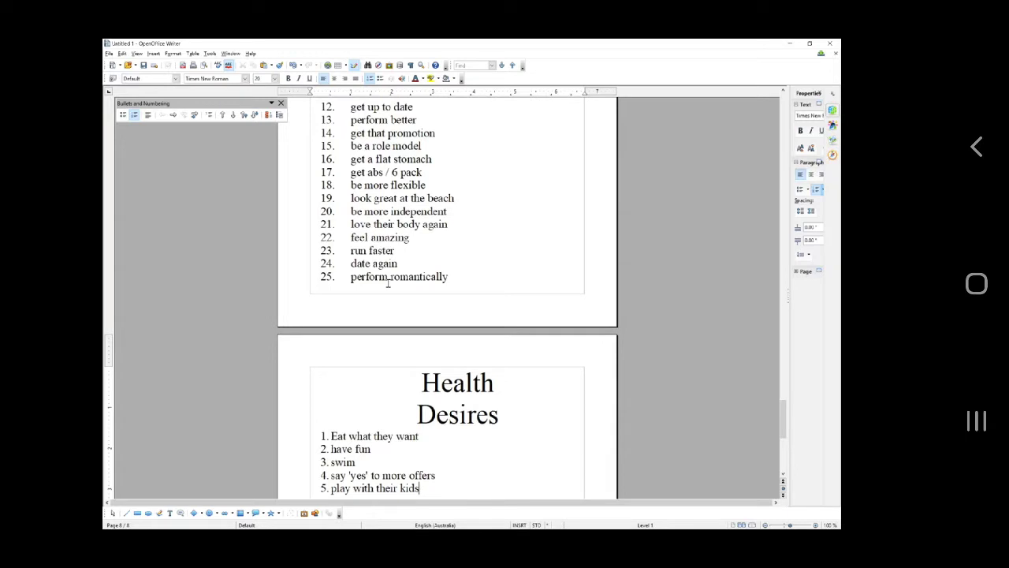
{"action": "key", "text": "Return"}
{"action": "type", "text": "play sport"}
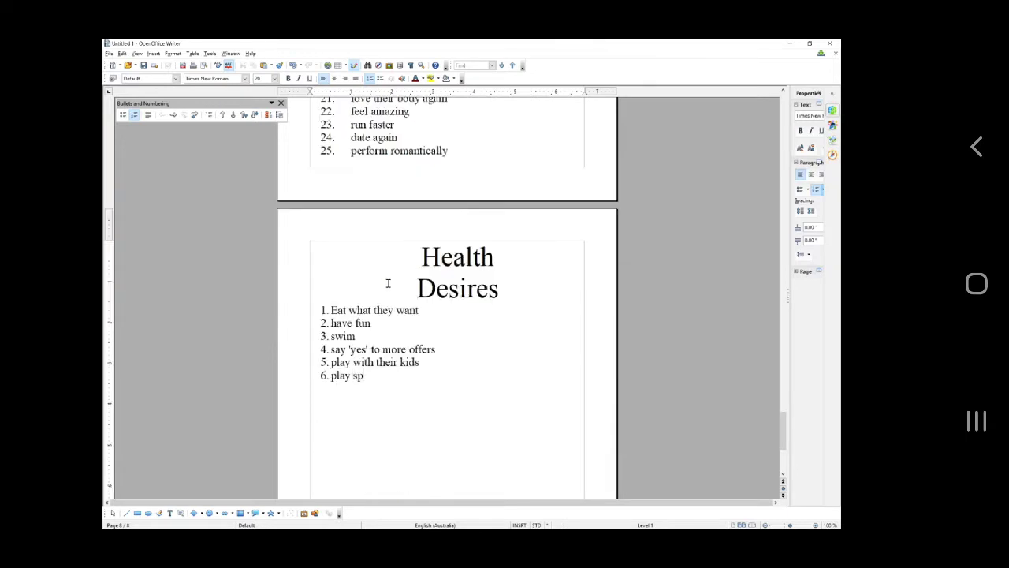
Add items 7–12 (last the day through feel the joy) and begin item 13, enjoy their holiday.
{"action": "key", "text": "Return"}
{"action": "type", "text": "last the day"}
{"action": "key", "text": "Return"}
{"action": "type", "text": "lift"}
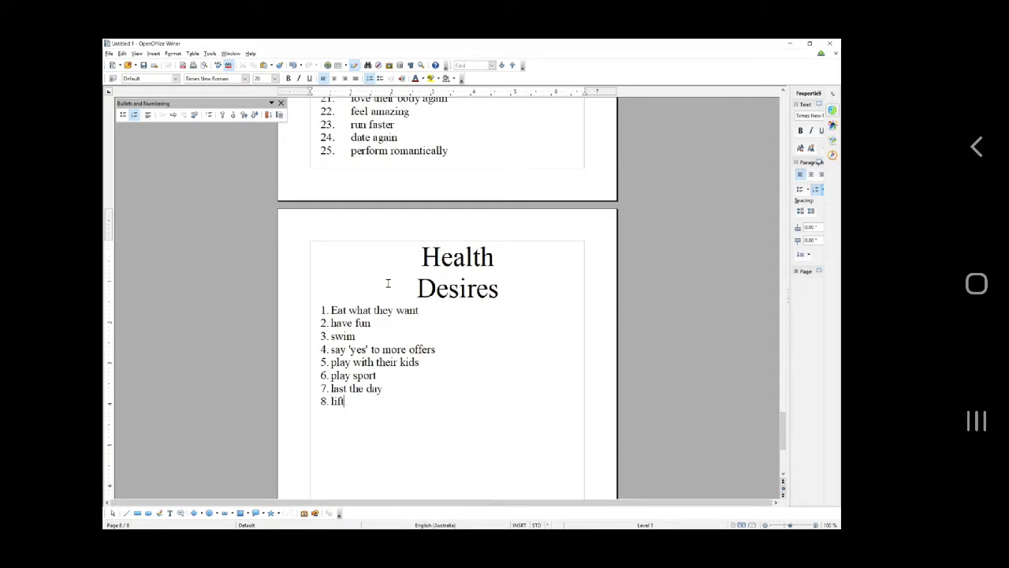
{"action": "type", "text": " heavy things"}
{"action": "key", "text": "Return"}
{"action": "type", "text": "be handy a"}
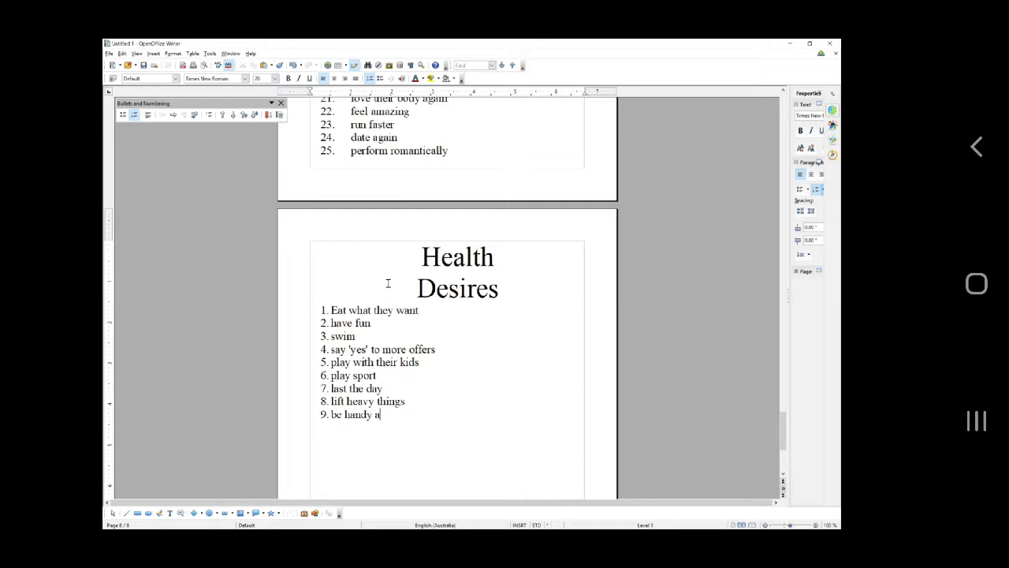
{"action": "type", "text": "round the home"}
{"action": "key", "text": "Return"}
{"action": "type", "text": "do thei"}
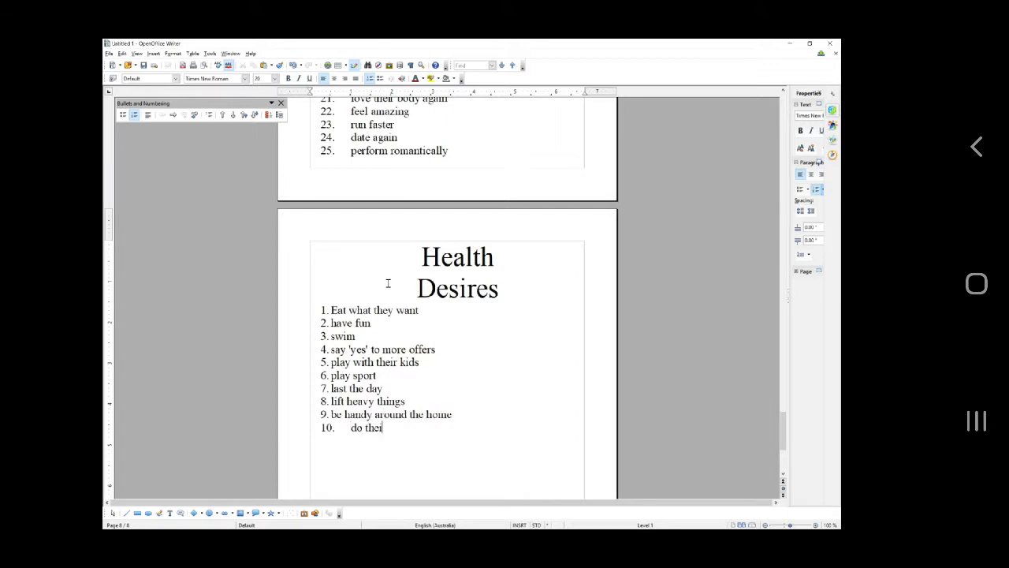
{"action": "type", "text": "r job"}
{"action": "key", "text": "Return"}
{"action": "type", "text": "run their business"}
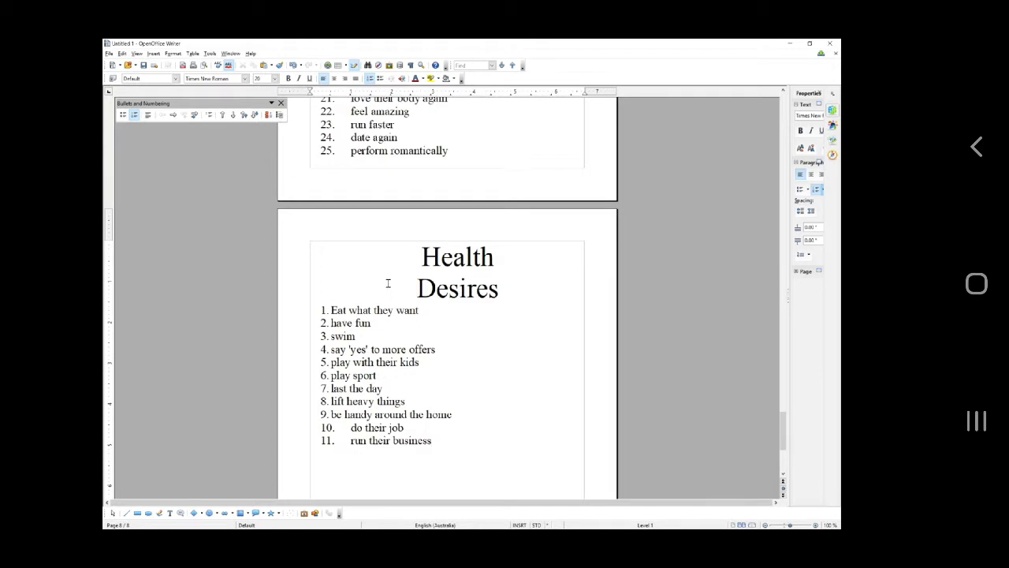
{"action": "key", "text": "Return"}
{"action": "type", "text": "feel the joy"}
{"action": "key", "text": "Return"}
{"action": "type", "text": "enjoy their holid"}
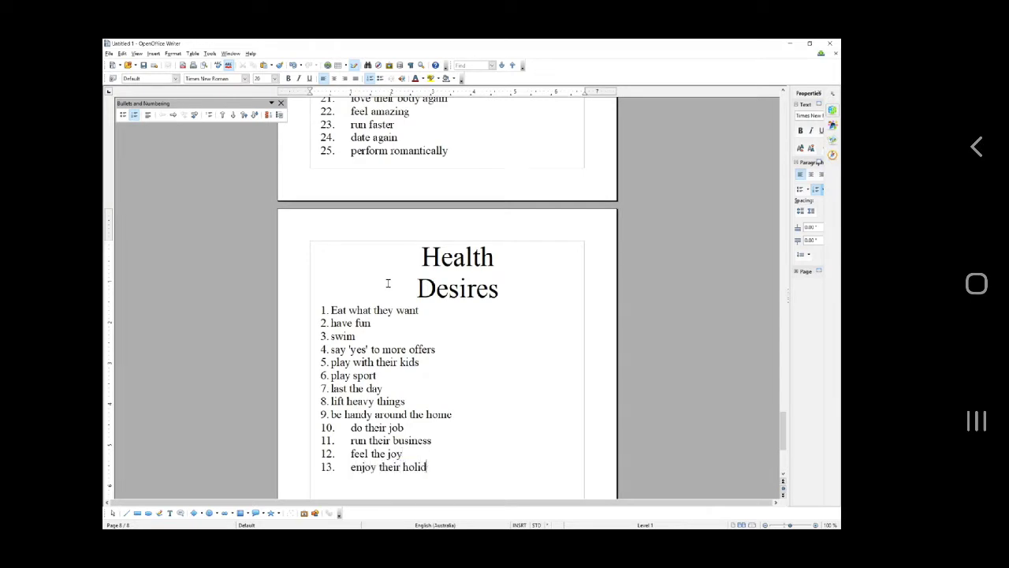
{"action": "type", "text": "ay"}
Start item 14 after 'enjoy their holiday' and return the cursor to that empty line.
{"action": "key", "text": "Return"}
{"action": "double_click", "coordinate": [356, 388]}
{"action": "left_click", "coordinate": [357, 477]}
Add items 14–19: Live stress free, trust their body, wake up refreshed, sleep through the night, get to sleep fast, cook well.
{"action": "type", "text": "Live stress free"}
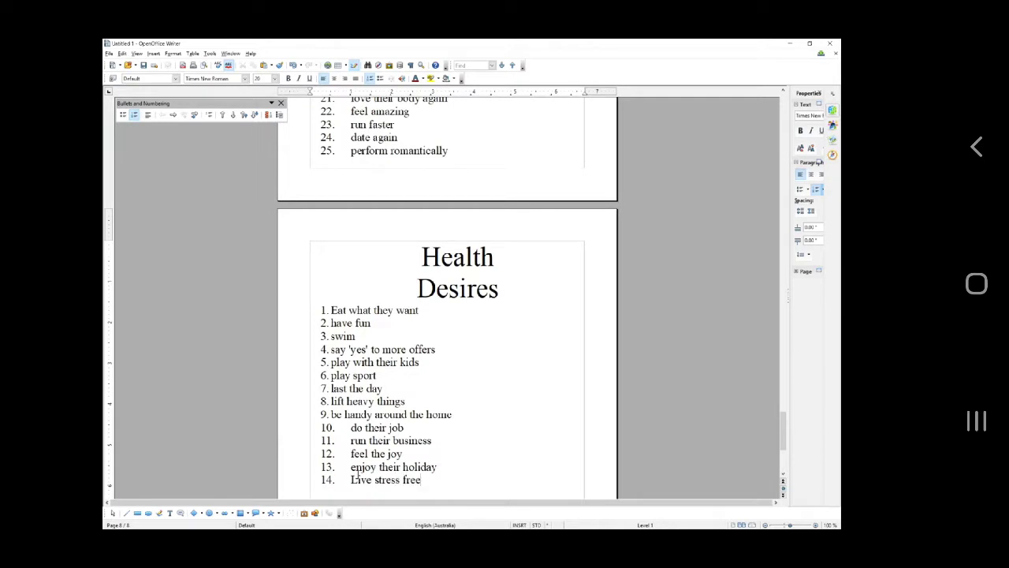
{"action": "key", "text": "Return"}
{"action": "type", "text": "trust their body"}
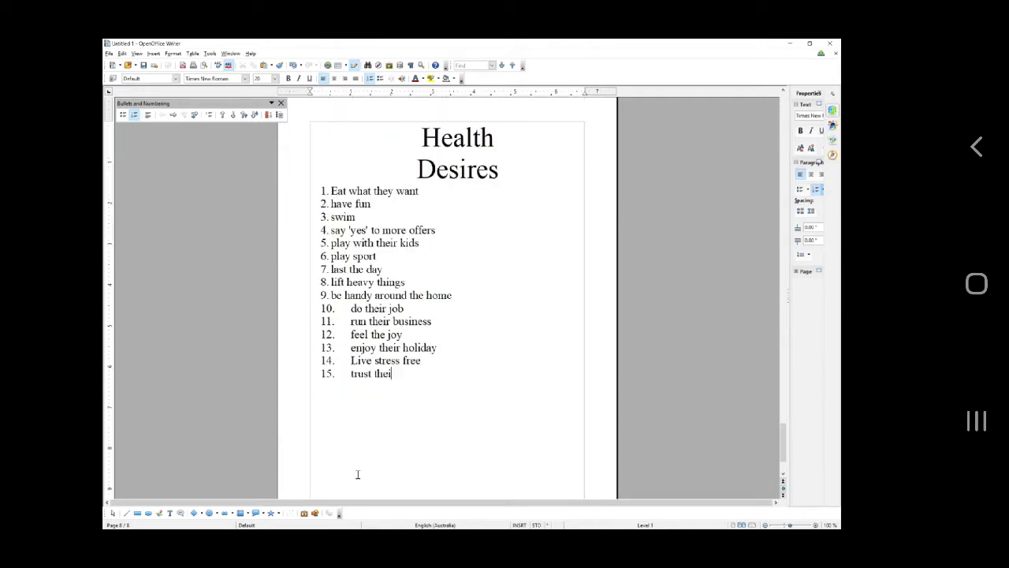
{"action": "key", "text": "Return"}
{"action": "type", "text": "wake up refreshed"}
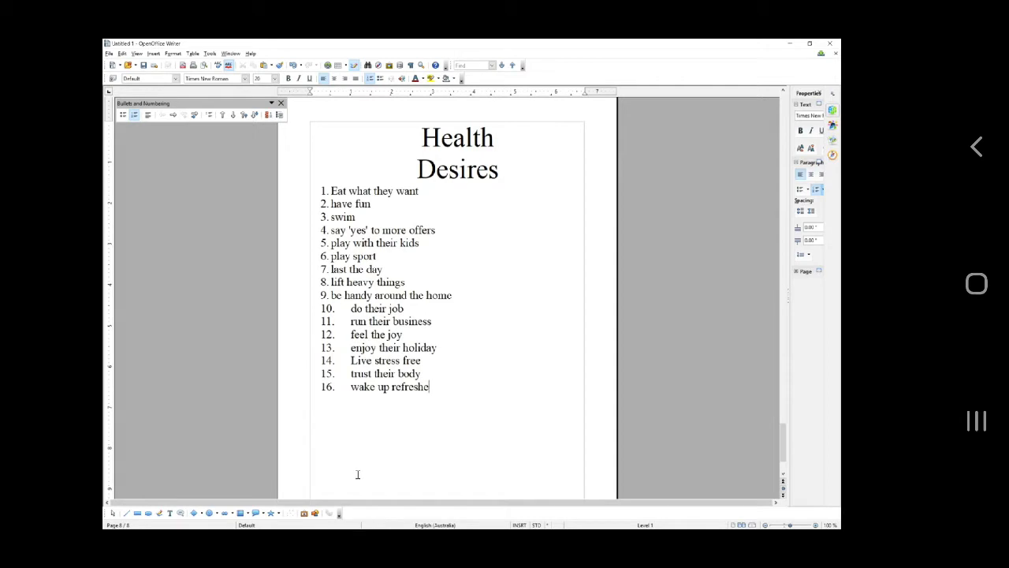
{"action": "key", "text": "Return"}
{"action": "type", "text": "sleep through the night"}
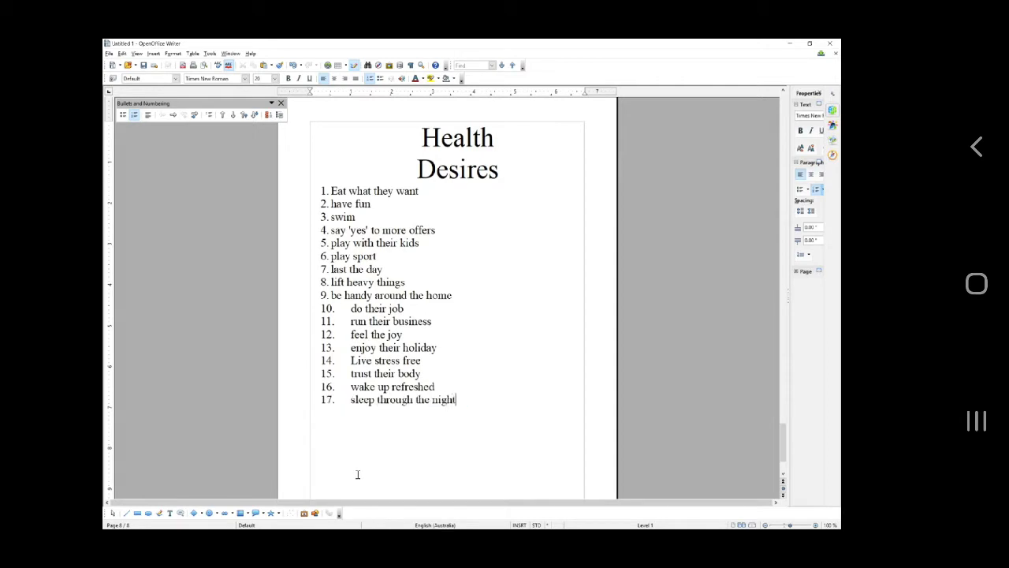
{"action": "key", "text": "Return"}
{"action": "type", "text": "get to sleep fast"}
{"action": "key", "text": "Return"}
{"action": "type", "text": "cook well"}
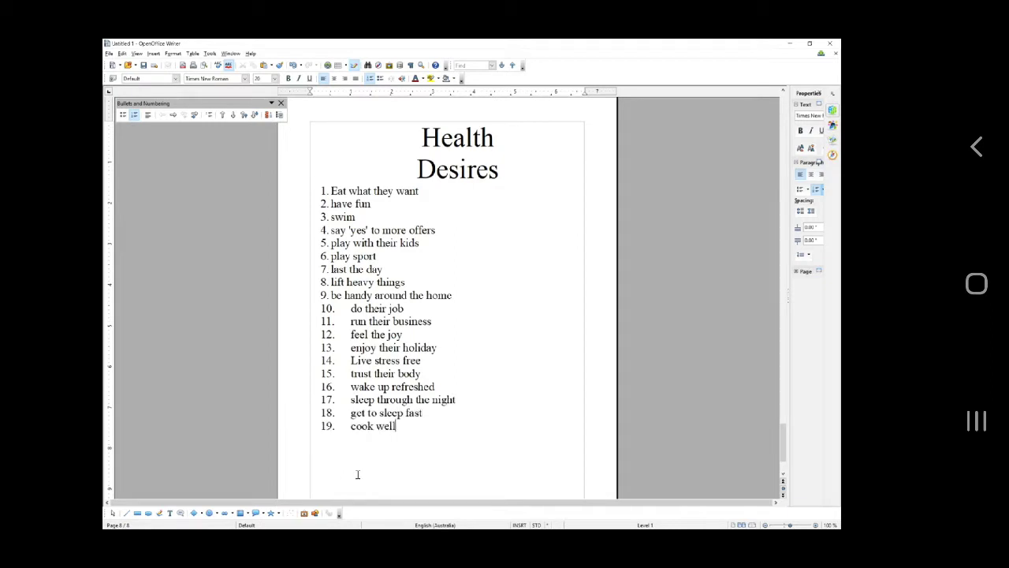
{"action": "key", "text": "Return"}
Add items 20–25, from have a great routine to feel at peace, then insert a page break.
{"action": "type", "text": "have a great routine"}
{"action": "key", "text": "Return"}
{"action": "type", "text": "recover "}
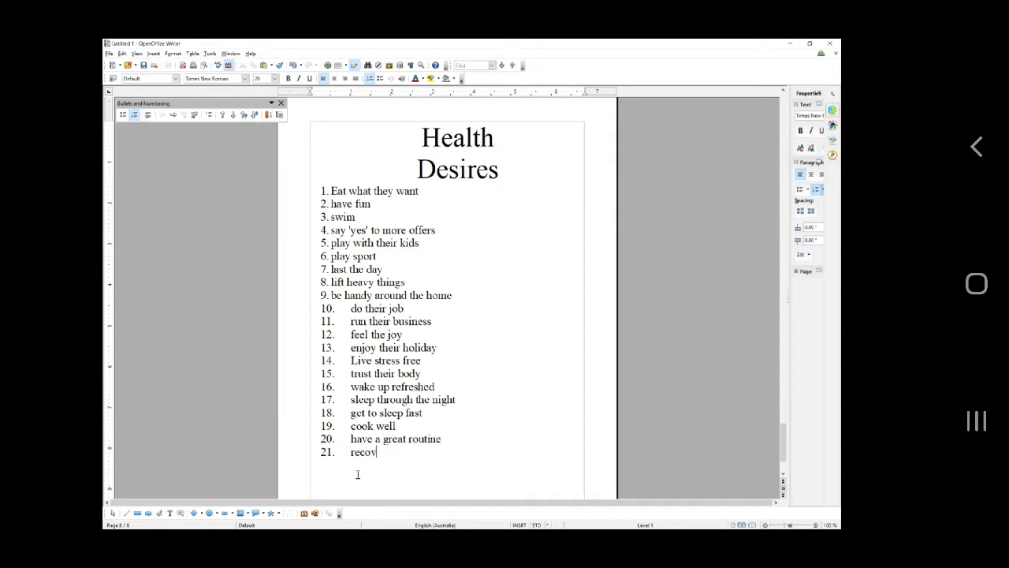
{"action": "type", "text": "quickly"}
{"action": "key", "text": "Return"}
{"action": "type", "text": "achieve twice as mu"}
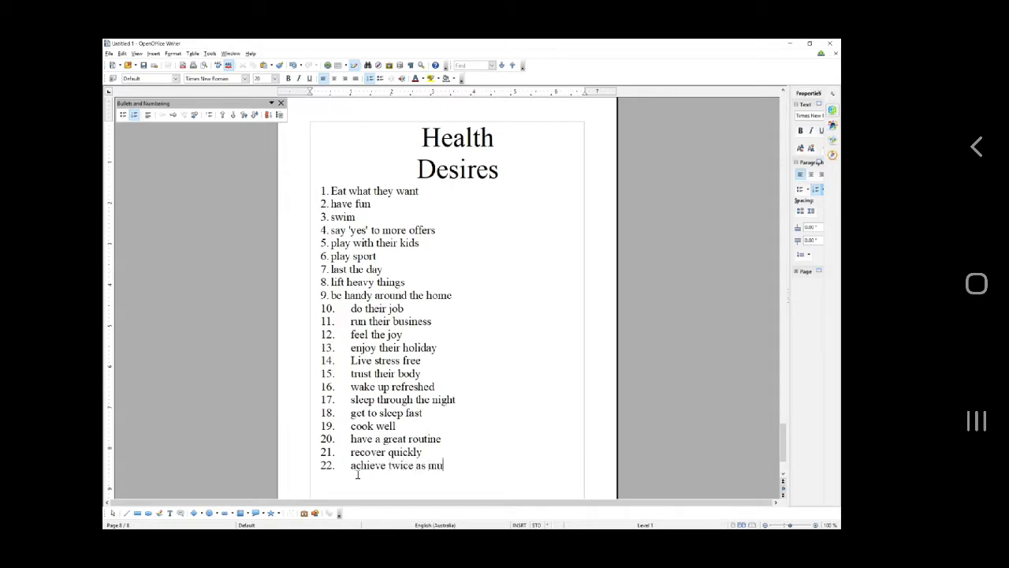
{"action": "type", "text": "ch per day"}
{"action": "key", "text": "Return"}
{"action": "type", "text": "think clearly"}
{"action": "key", "text": "Return"}
{"action": "type", "text": "look forward to the day"}
{"action": "key", "text": "Return"}
{"action": "type", "text": "f"}
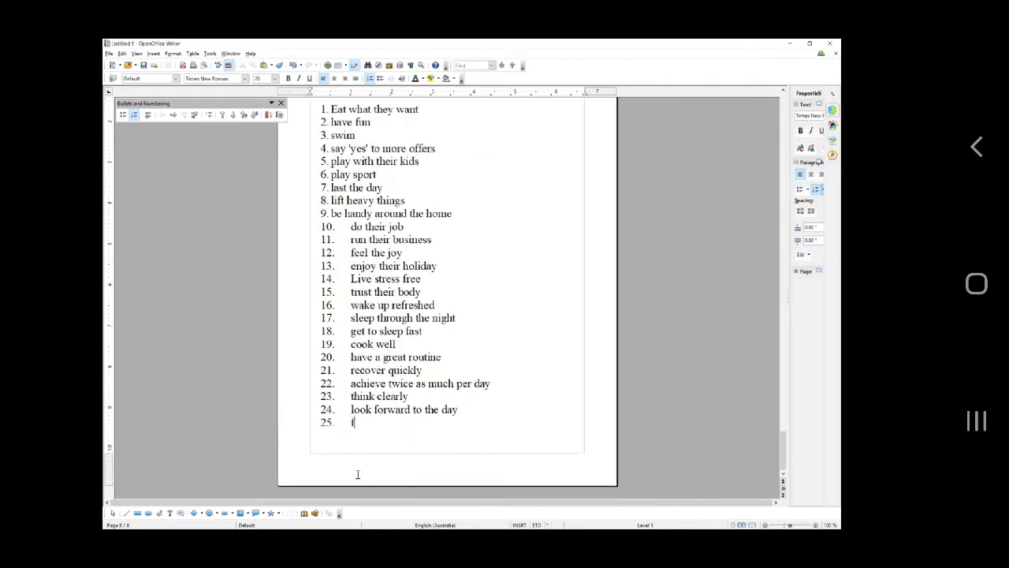
{"action": "type", "text": "eel at peace"}
{"action": "key", "text": "Return"}
{"action": "key", "text": "BackSpace"}
{"action": "key", "text": "ctrl+Return"}
Paste the heading on the new page and change it to 'Health Fear'.
{"action": "type", "text": "Health Dreams"}
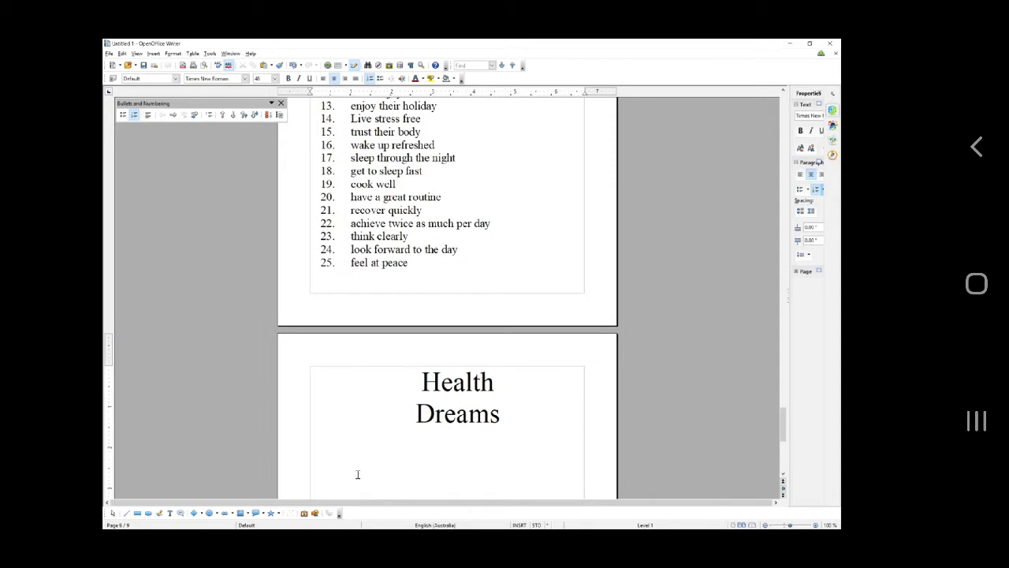
{"action": "key", "text": "BackSpace"}
{"action": "key", "text": "BackSpace"}
{"action": "key", "text": "BackSpace"}
{"action": "key", "text": "BackSpace"}
{"action": "key", "text": "BackSpace"}
{"action": "key", "text": "BackSpace"}
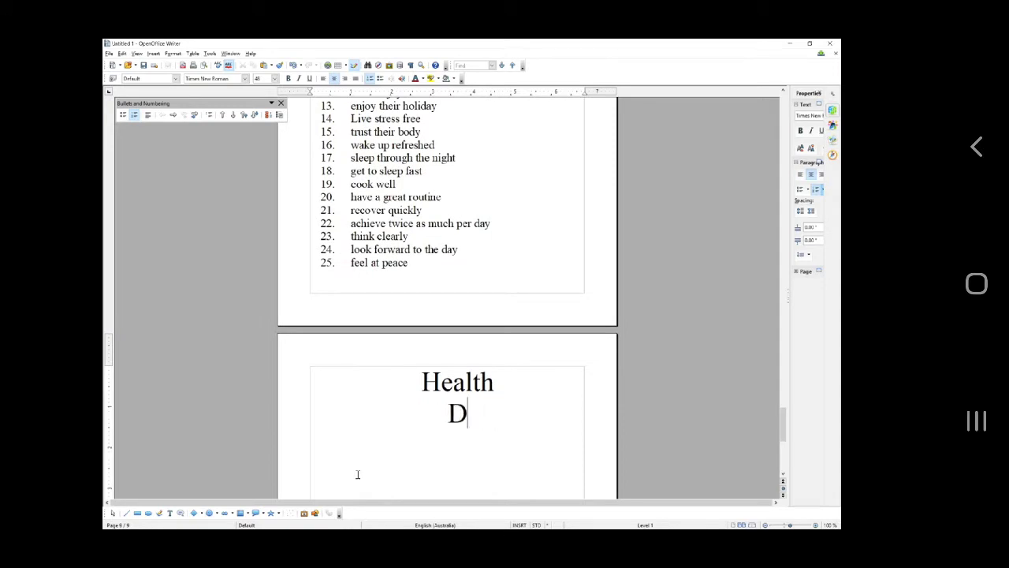
{"action": "type", "text": "Fear"}
Below it, add a plain left-aligned 20-point line reading '1. Loss of mobility'.
{"action": "key", "text": "Return"}
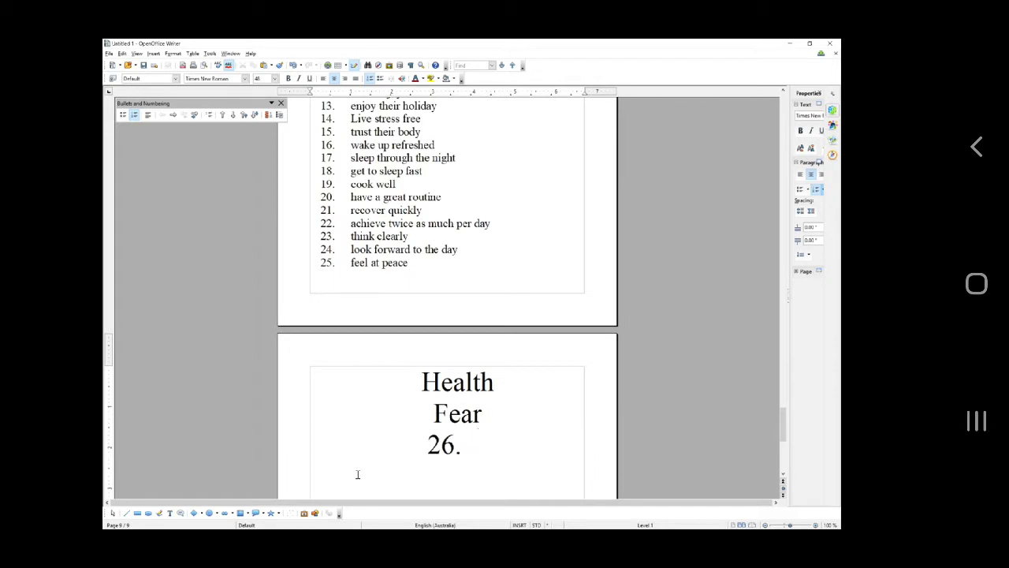
{"action": "key", "text": "BackSpace"}
{"action": "left_click", "coordinate": [323, 78]}
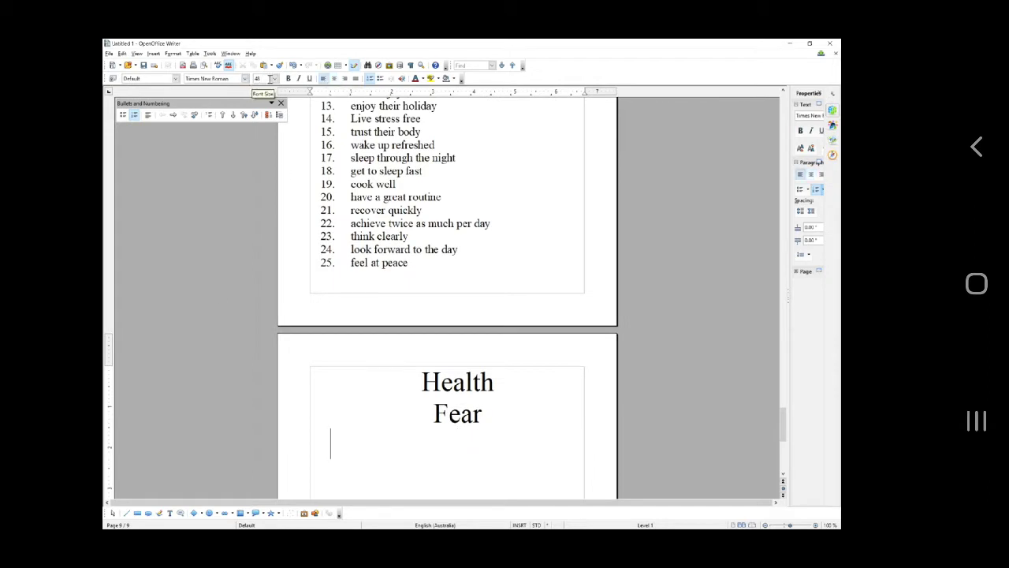
{"action": "left_click", "coordinate": [275, 79]}
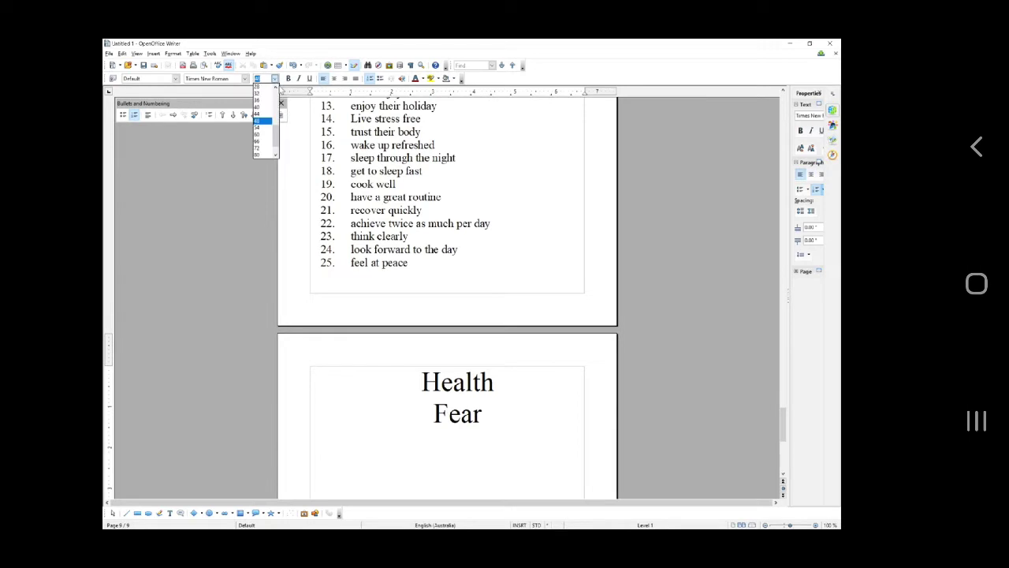
{"action": "scroll", "coordinate": [261, 104], "scroll_direction": "up", "scroll_amount": 2}
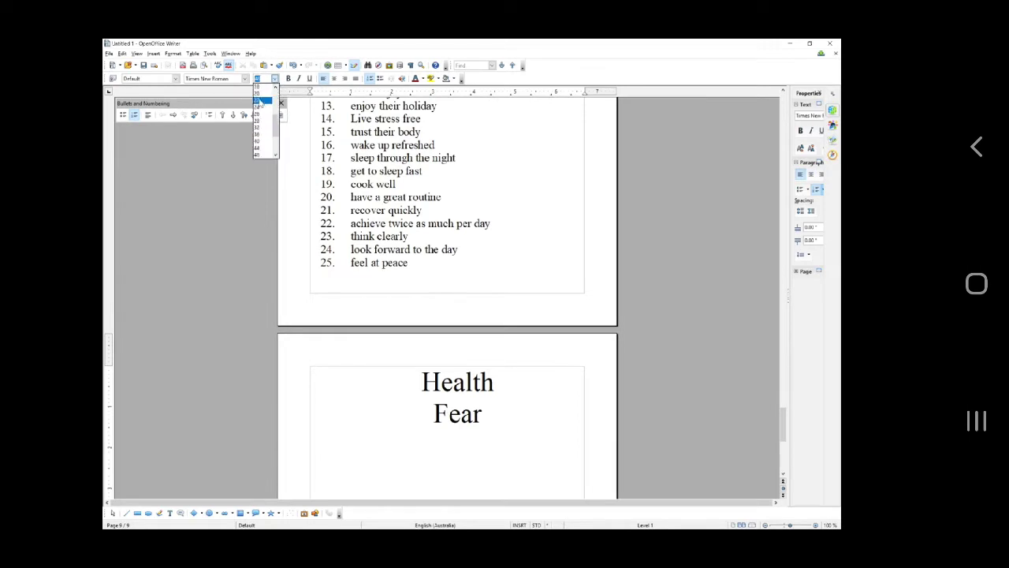
{"action": "left_click", "coordinate": [261, 101]}
{"action": "type", "text": "1."}
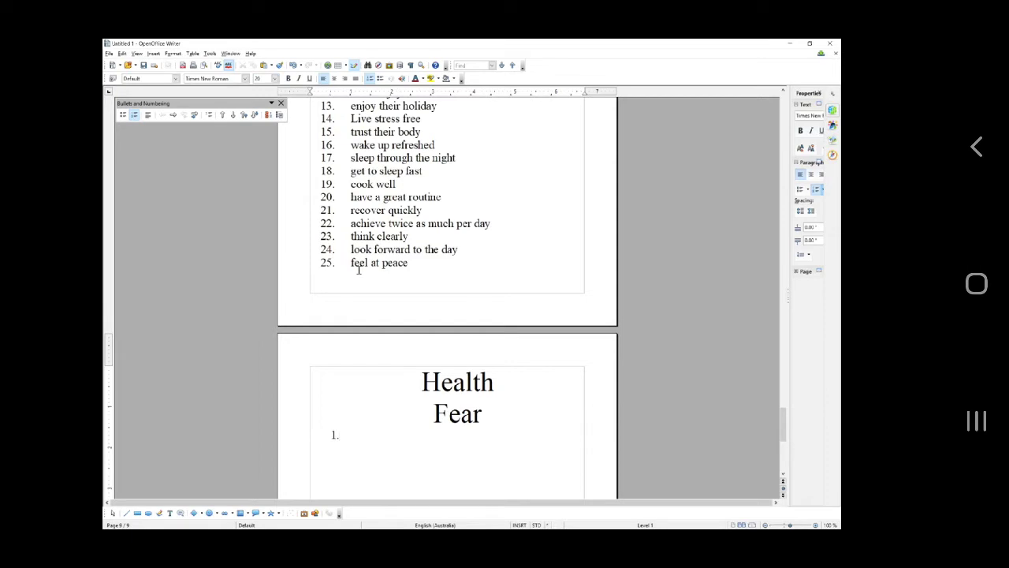
{"action": "type", "text": " Loss of mobility"}
Add fear items 2–7: never getting better, dying early, being judged, being alone, getting cancer, getting emphysema.
{"action": "key", "text": "Return"}
{"action": "key", "text": "BackSpace"}
{"action": "type", "text": "1."}
{"action": "key", "text": "BackSpace"}
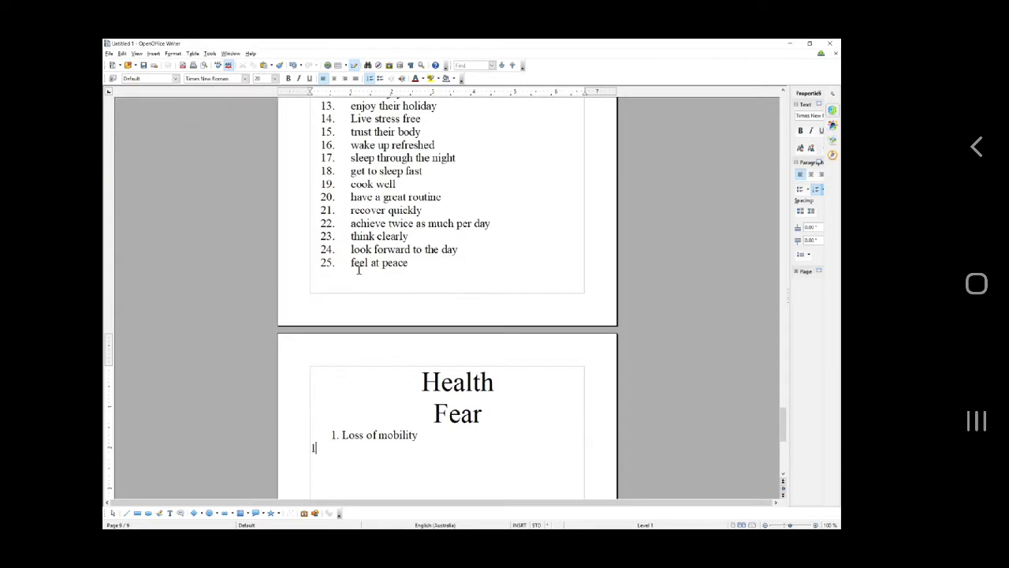
{"action": "type", "text": "2. never getting b"}
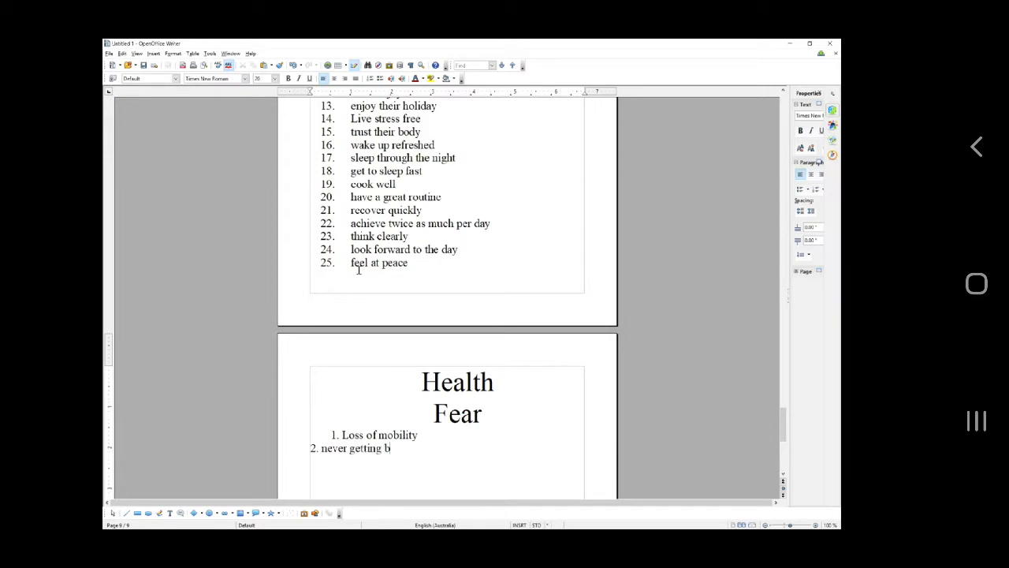
{"action": "type", "text": "etter"}
{"action": "key", "text": "Return"}
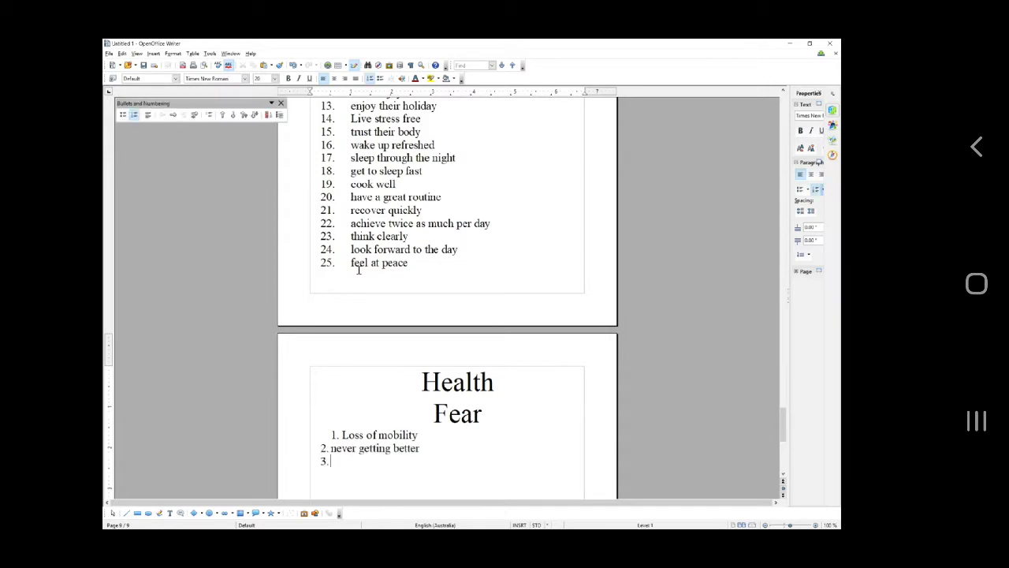
{"action": "type", "text": "dying early"}
{"action": "key", "text": "Return"}
{"action": "type", "text": "being judged"}
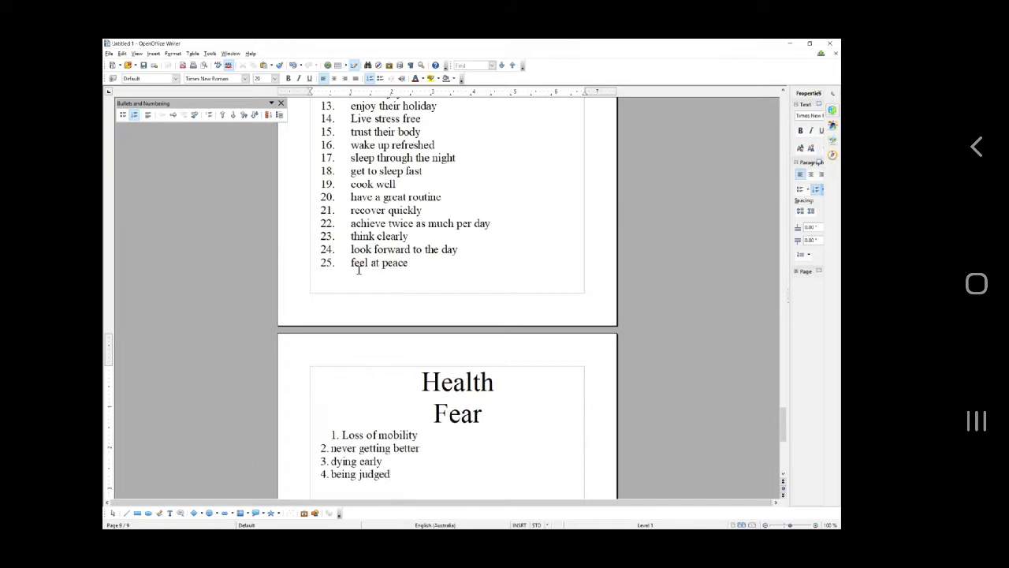
{"action": "key", "text": "Return"}
{"action": "type", "text": "being alone"}
{"action": "key", "text": "Return"}
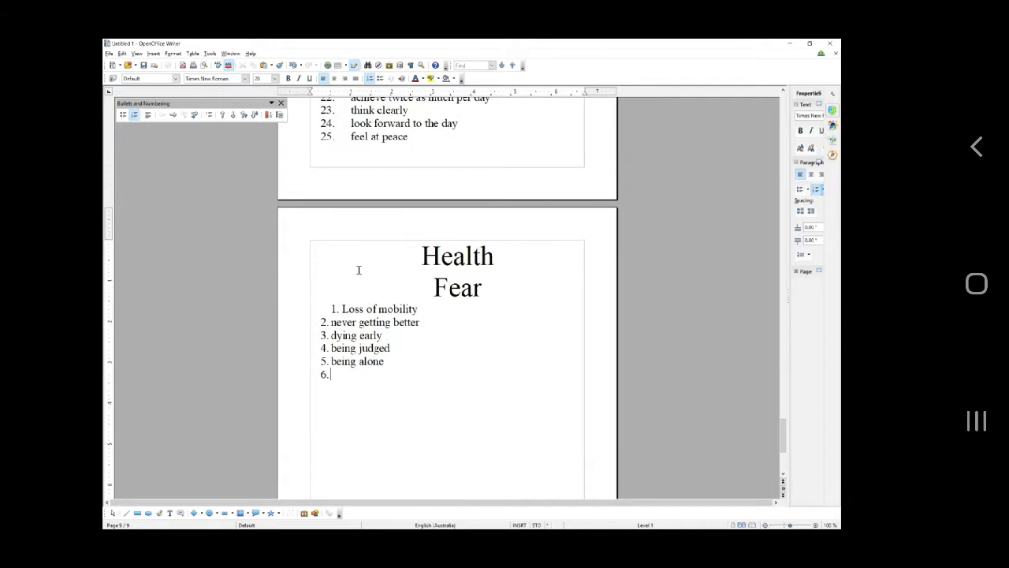
{"action": "type", "text": "getting canc"}
{"action": "type", "text": "er "}
{"action": "type", "text": "getting em"}
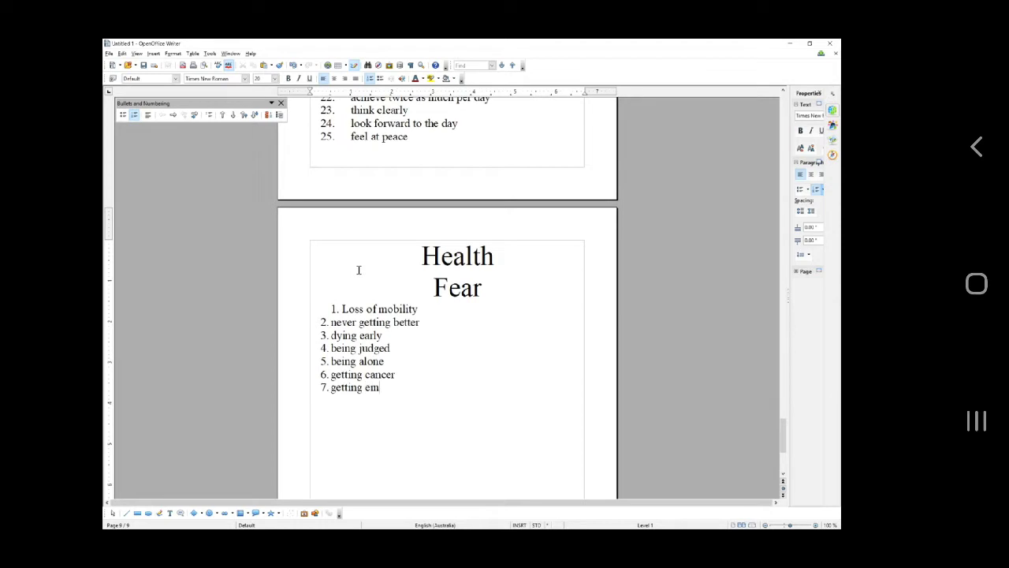
{"action": "type", "text": "physema"}
Add items 8–12, losing confidence through people not understand the health condition, and begin item 13.
{"action": "key", "text": "Return"}
{"action": "type", "text": "losing confidence"}
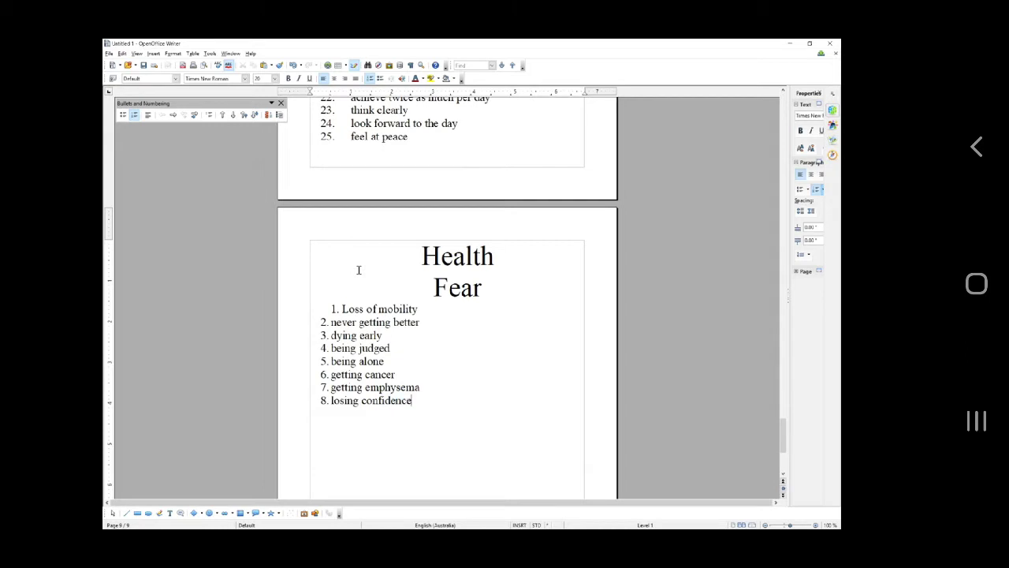
{"action": "key", "text": "Return"}
{"action": "type", "text": "getting worse"}
{"action": "key", "text": "Return"}
{"action": "type", "text": "un"}
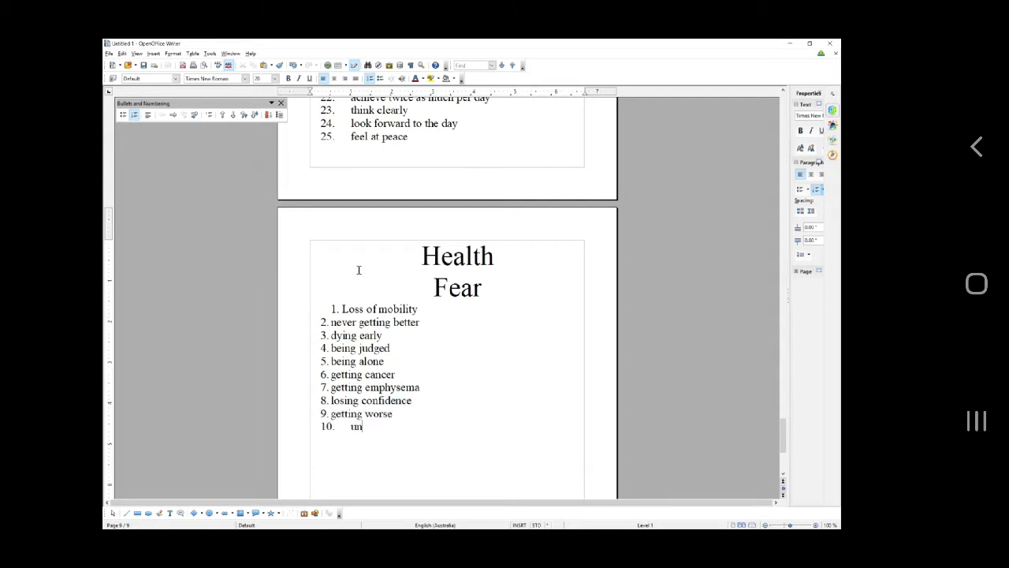
{"action": "type", "text": "able to even think straight"}
{"action": "key", "text": "Return"}
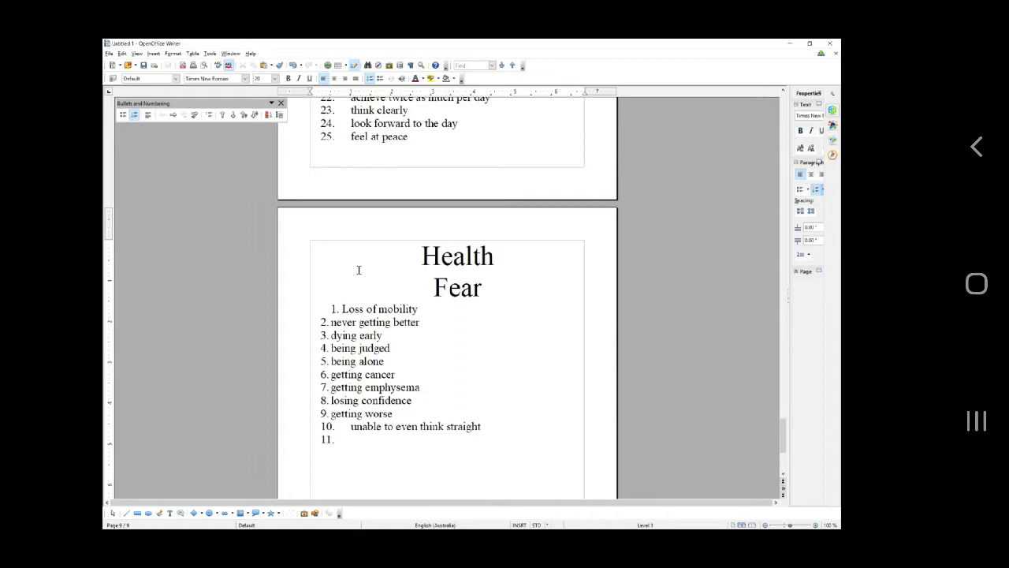
{"action": "type", "text": "complete overwhelm"}
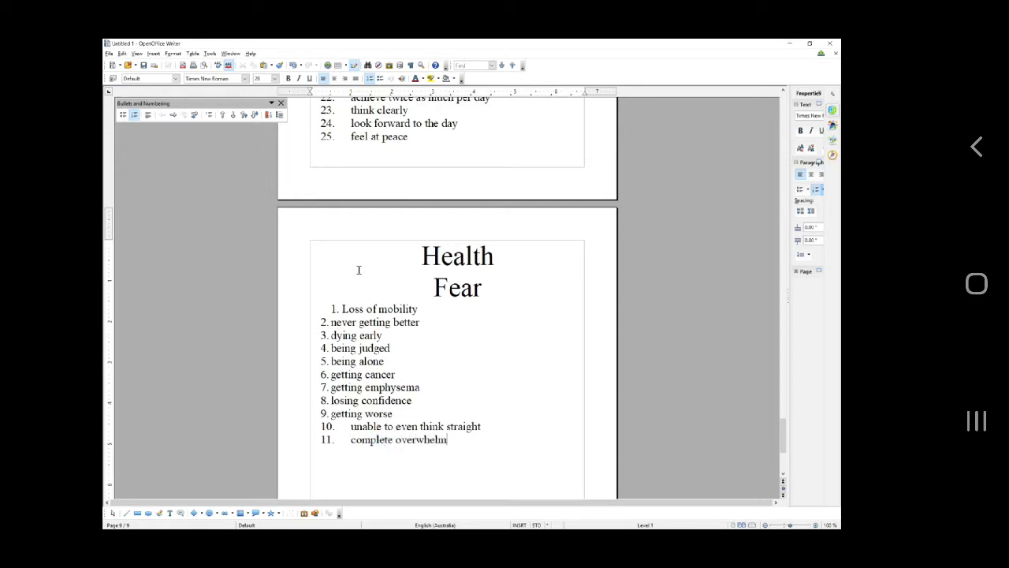
{"action": "key", "text": "Return"}
{"action": "type", "text": "people not understand"}
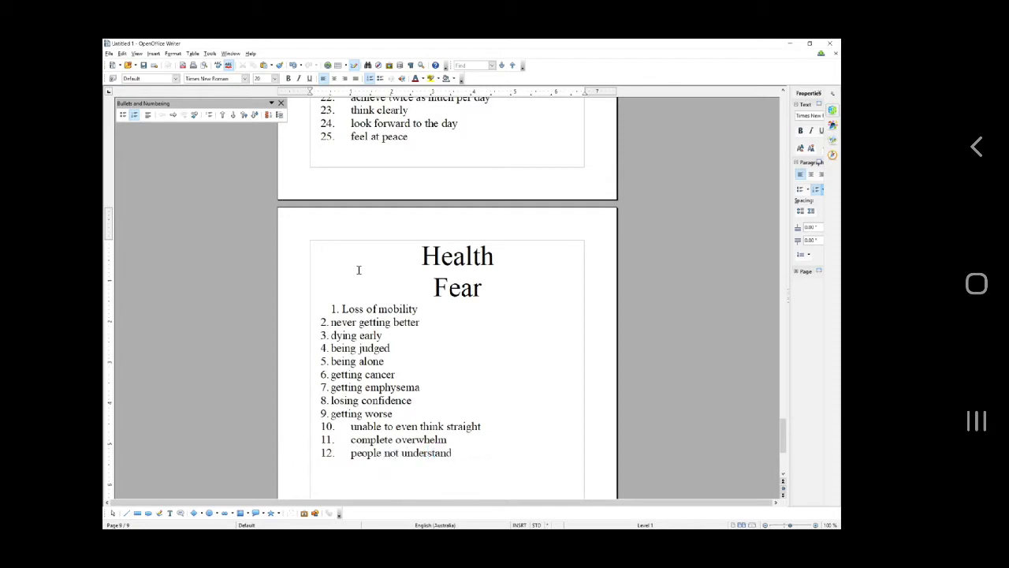
{"action": "type", "text": " the health condition"}
{"action": "key", "text": "Return"}
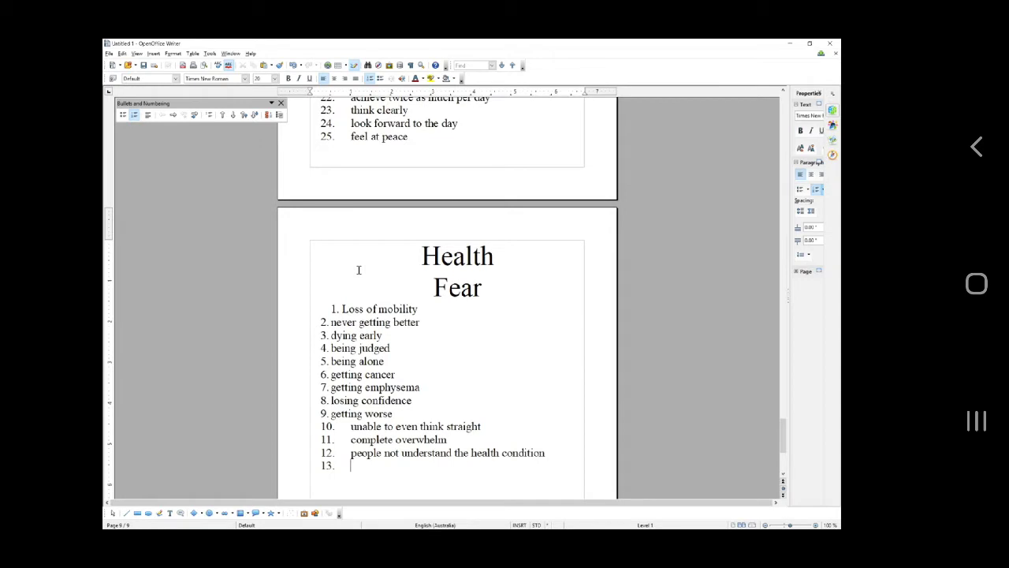
Add fear items 13–18: Social embarrassment, being a burden to others, being labelled, not understanding what is wrong, losing time, losing money.
{"action": "type", "text": "Social embarrassment"}
{"action": "key", "text": "Return"}
{"action": "type", "text": "being a burden to t"}
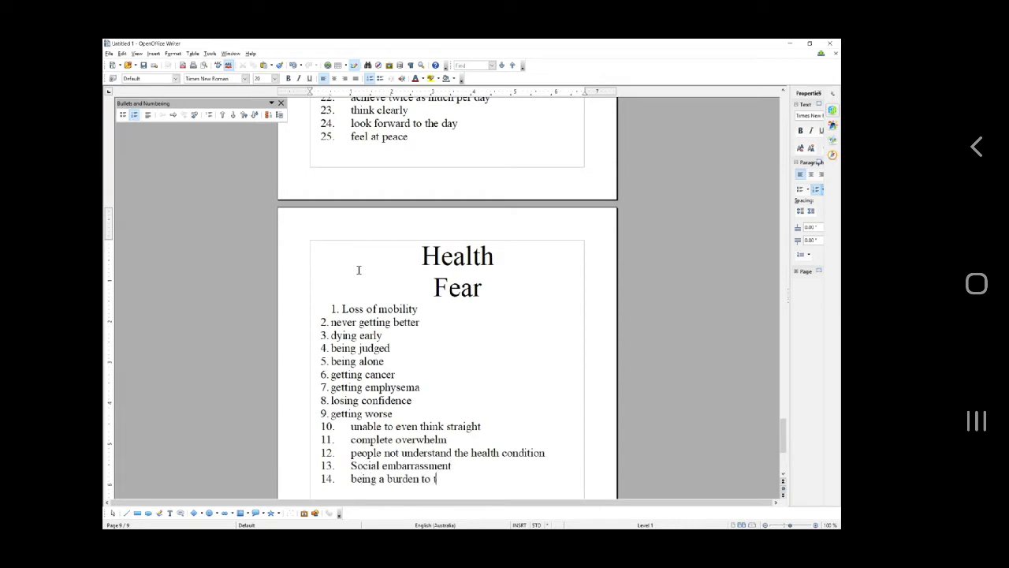
{"action": "key", "text": "BackSpace"}
{"action": "type", "text": "others"}
{"action": "key", "text": "Return"}
{"action": "type", "text": "being lab"}
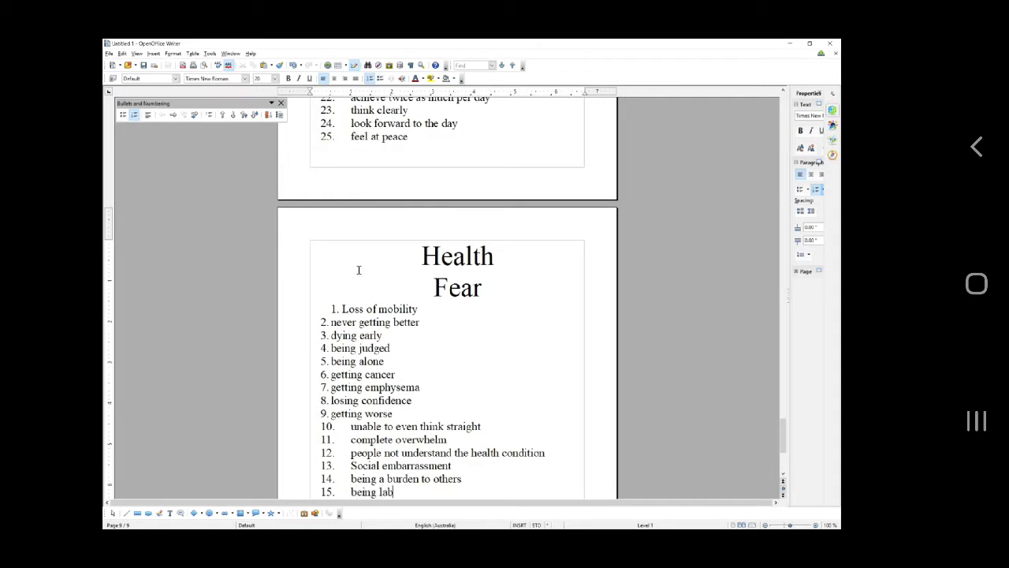
{"action": "type", "text": "elled"}
{"action": "key", "text": "Return"}
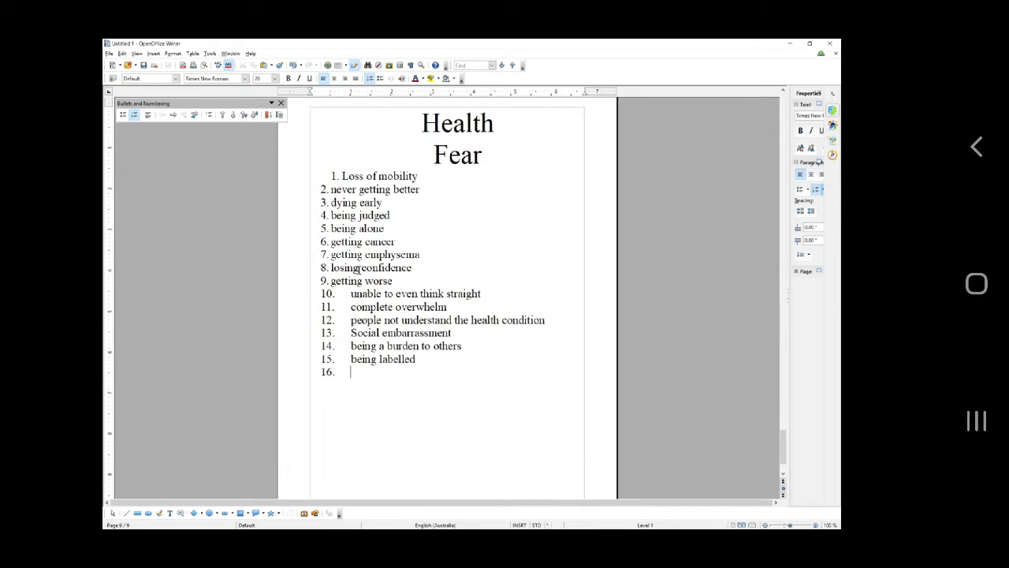
{"action": "type", "text": "not understanding what is wrong"}
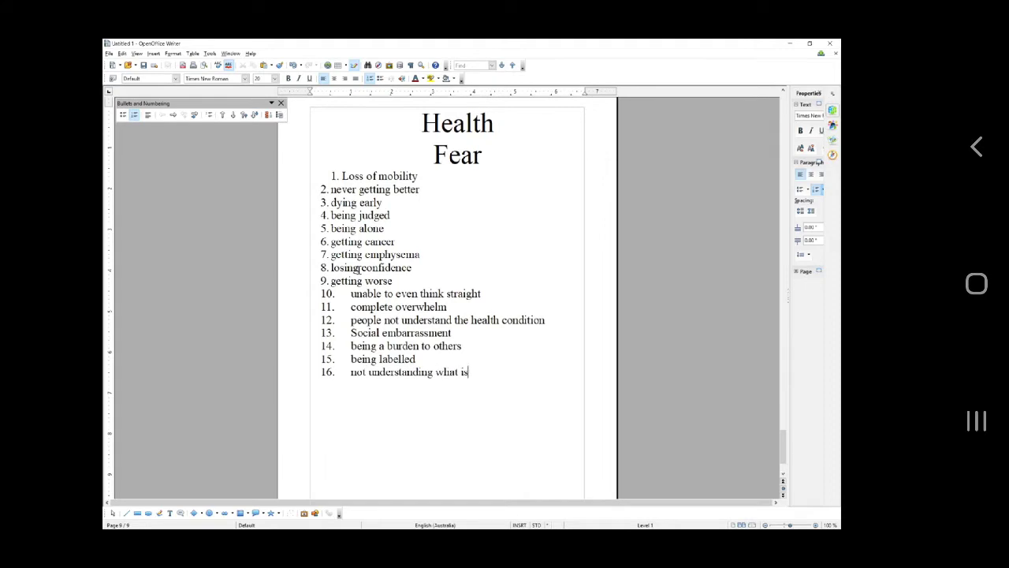
{"action": "key", "text": "Return"}
{"action": "type", "text": "losing time"}
{"action": "key", "text": "Return"}
{"action": "type", "text": "Iosing money"}
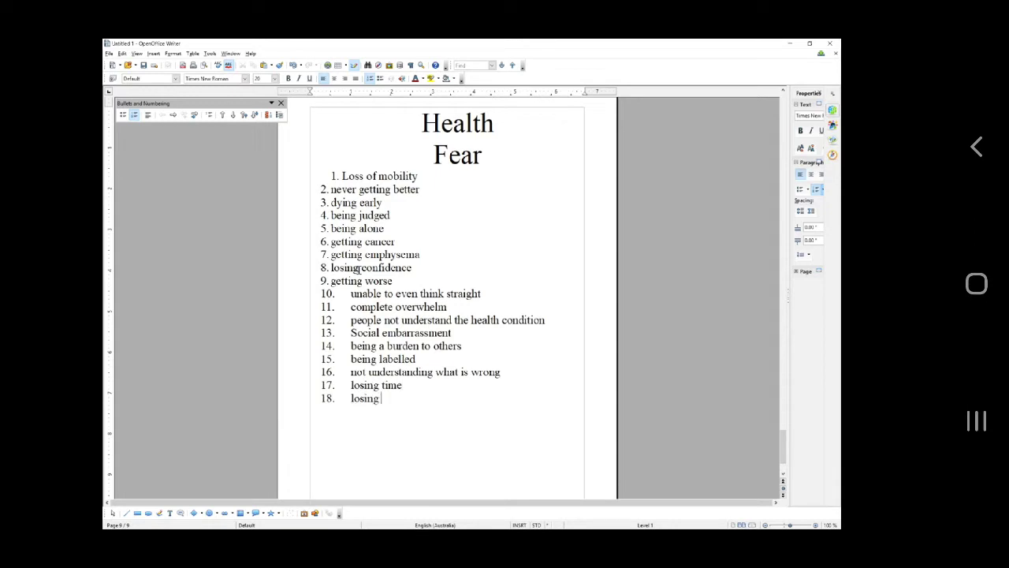
{"action": "key", "text": "Return"}
{"action": "key", "text": "Return"}
Add items 19–25, from losing productivity to the cures could be worse than the problem.
{"action": "type", "text": "losing productivity"}
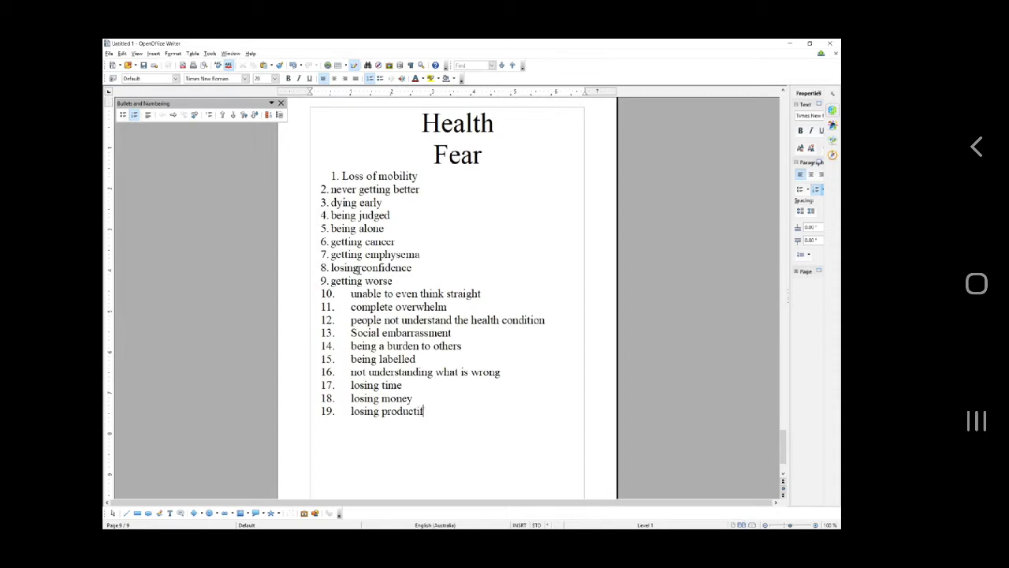
{"action": "key", "text": "Return"}
{"action": "type", "text": "feeling guil"}
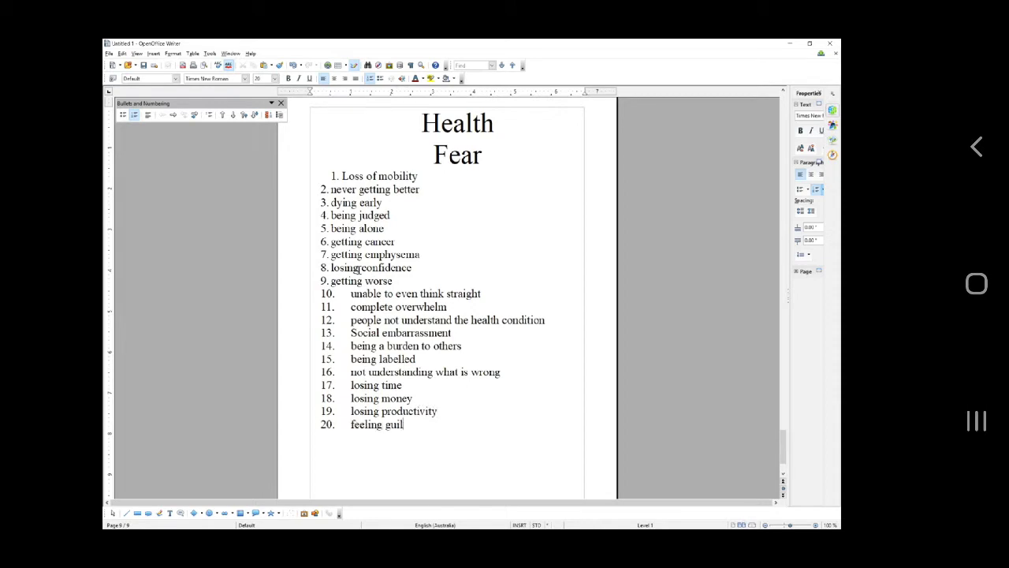
{"action": "type", "text": "ty"}
{"action": "key", "text": "Return"}
{"action": "type", "text": "making s scene"}
{"action": "key", "text": "Return"}
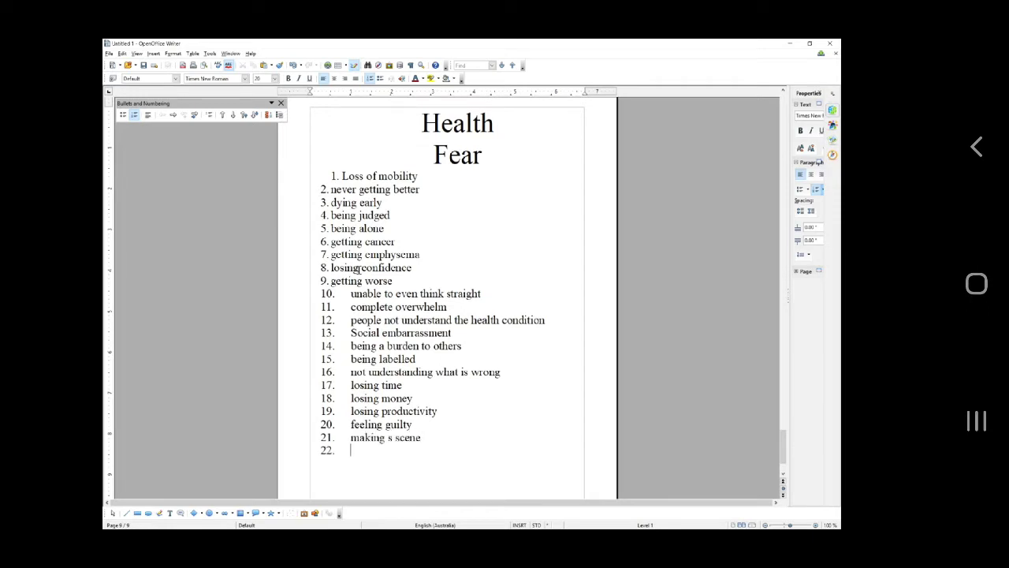
{"action": "type", "text": "missing"}
{"action": "type", "text": "out on holidays"}
{"action": "key", "text": "Return"}
{"action": "type", "text": "mi"}
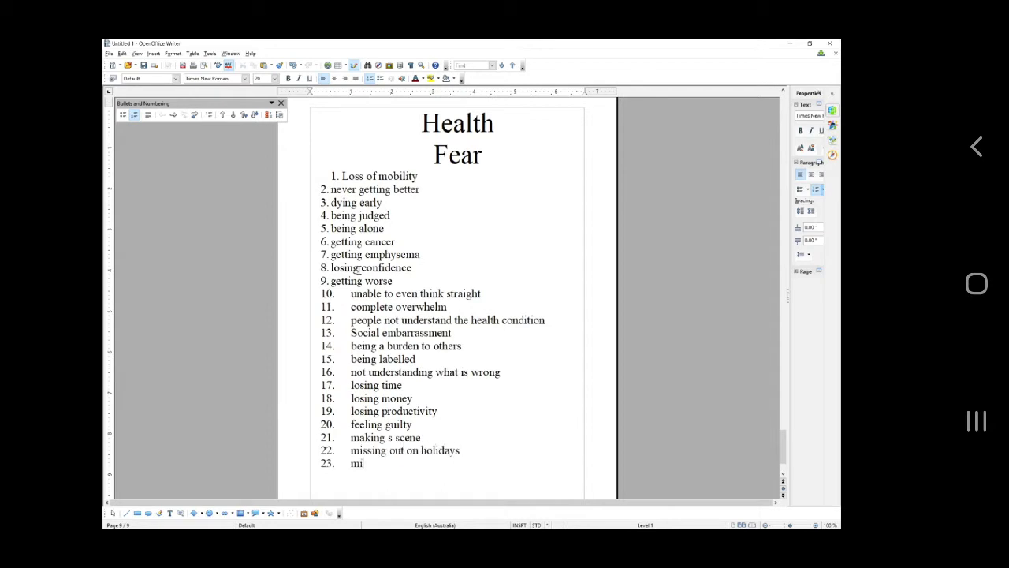
{"action": "type", "text": "9ssing out on life"}
{"action": "key", "text": "Return"}
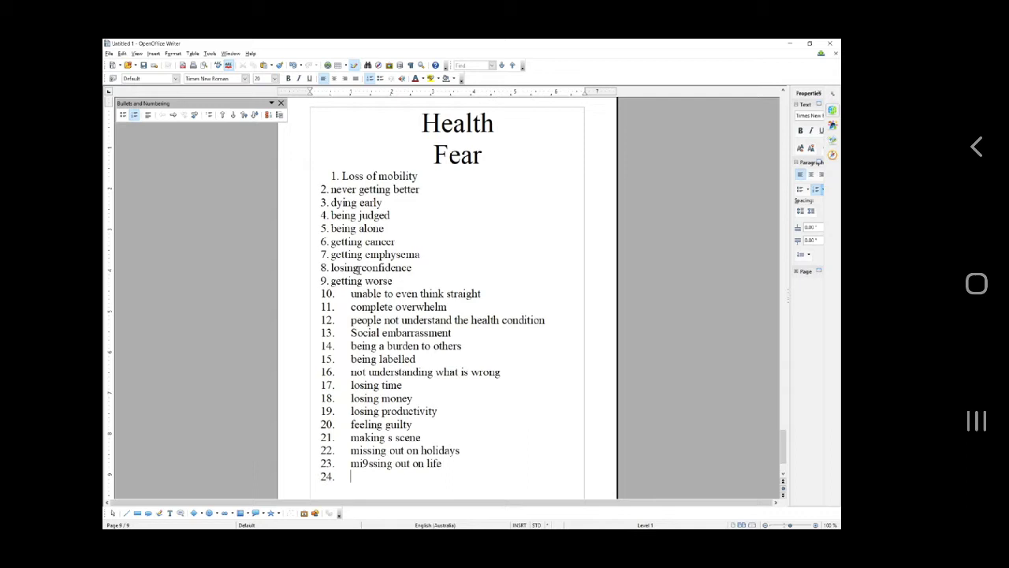
{"action": "type", "text": "physical appearance"}
{"action": "key", "text": "Return"}
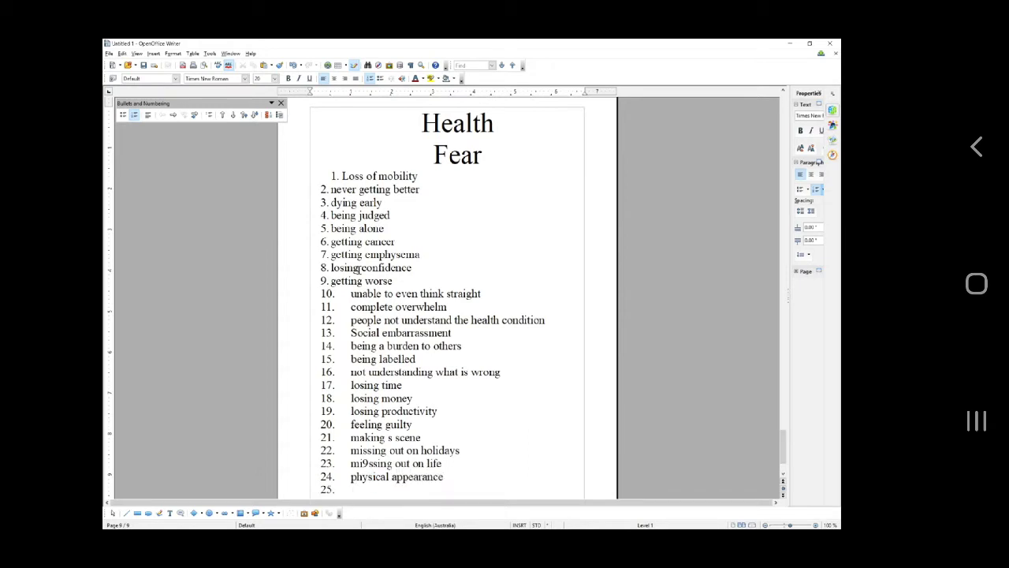
{"action": "type", "text": "the cures w"}
{"action": "type", "text": "i"}
{"action": "key", "text": "BackSpace"}
{"action": "key", "text": "BackSpace"}
{"action": "type", "text": "could be worse"}
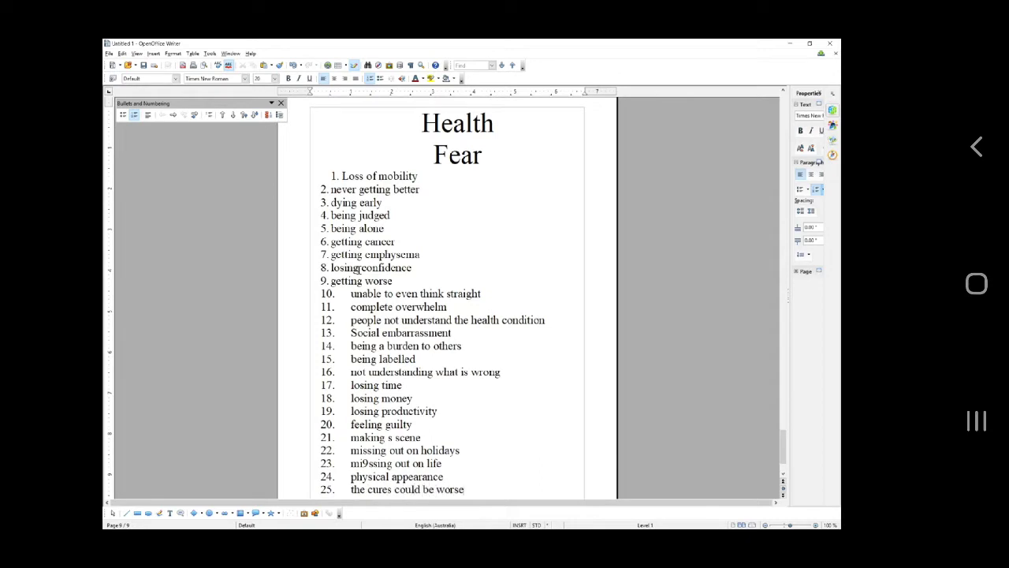
{"action": "type", "text": " than the problem"}
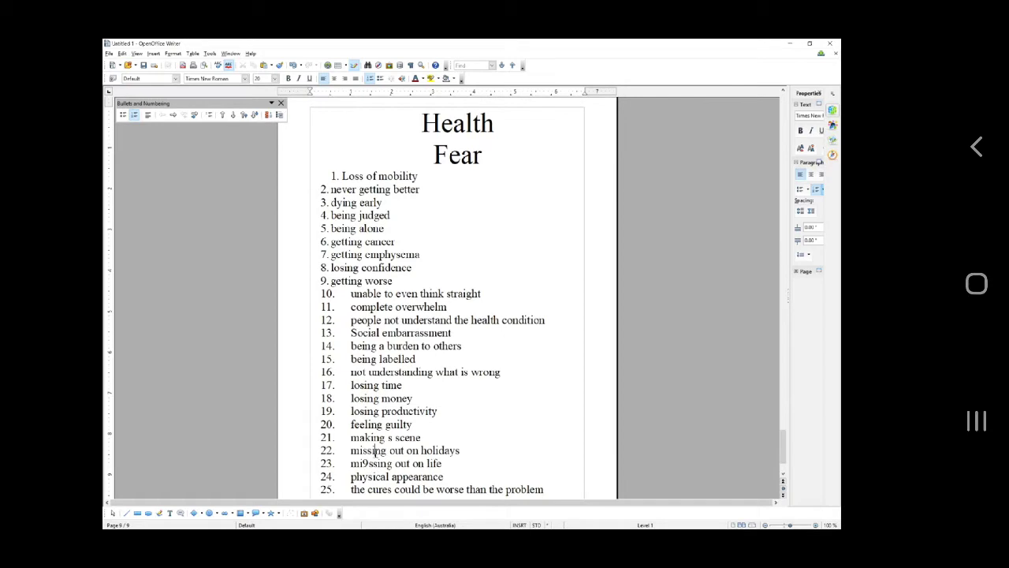
Remove the stray 9 from 'mi9ssing out on life' and insert a page break after the list.
{"action": "left_click", "coordinate": [369, 463]}
{"action": "key", "text": "BackSpace"}
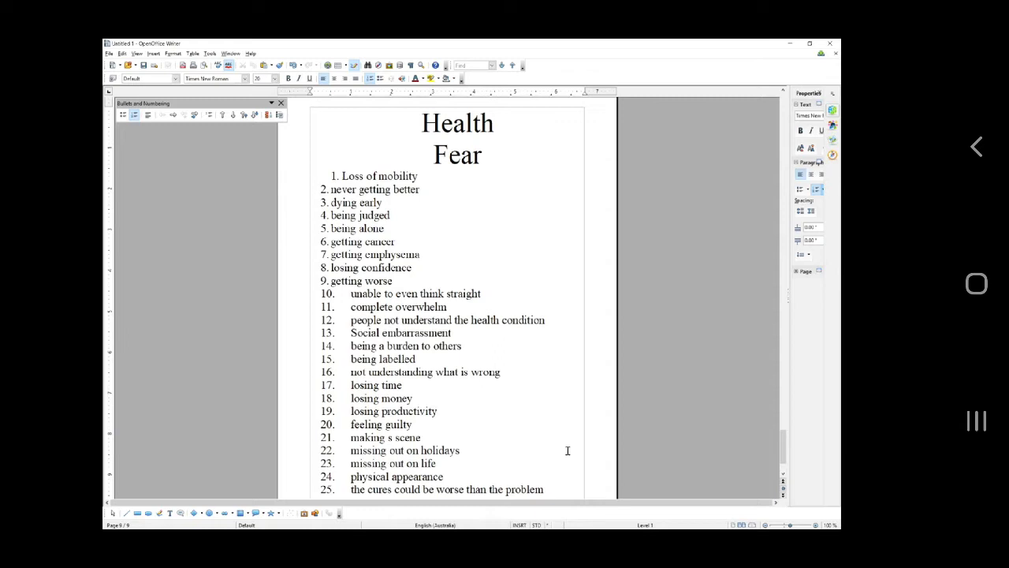
{"action": "left_click", "coordinate": [559, 481]}
{"action": "key", "text": "Return"}
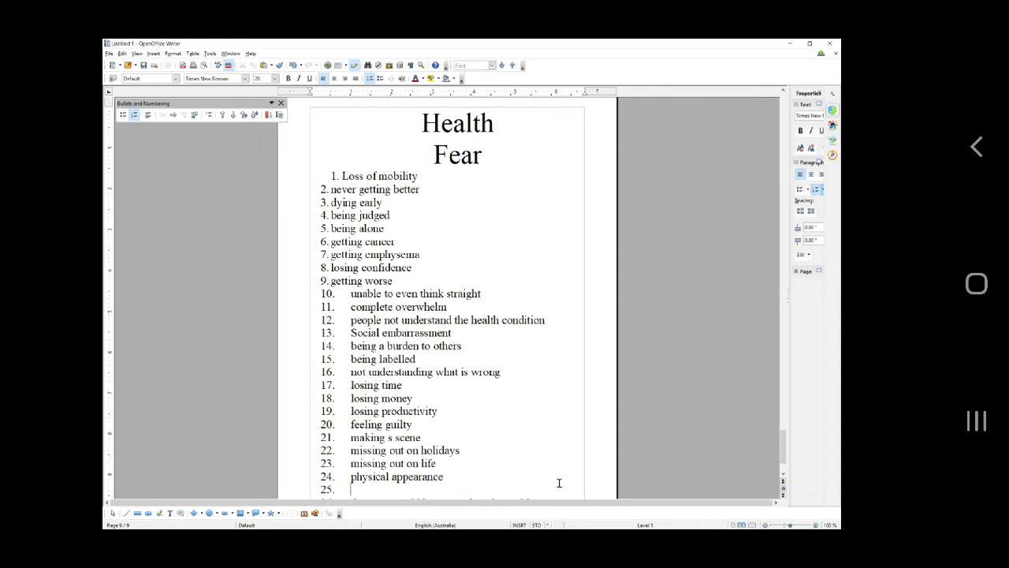
{"action": "key", "text": "BackSpace"}
{"action": "key", "text": "BackSpace"}
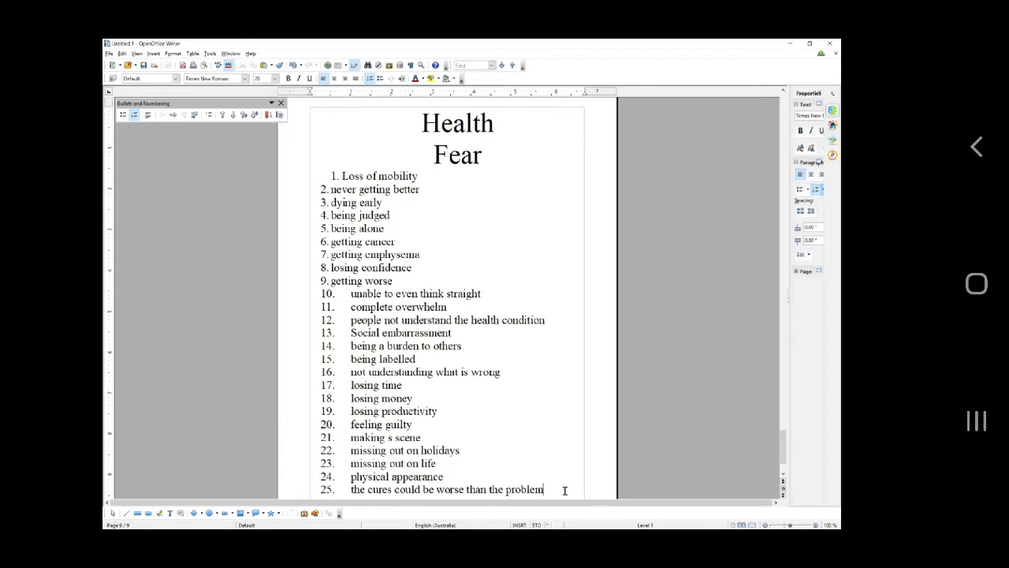
{"action": "key", "text": "Return"}
{"action": "key", "text": "BackSpace"}
{"action": "key", "text": "ctrl+Return"}
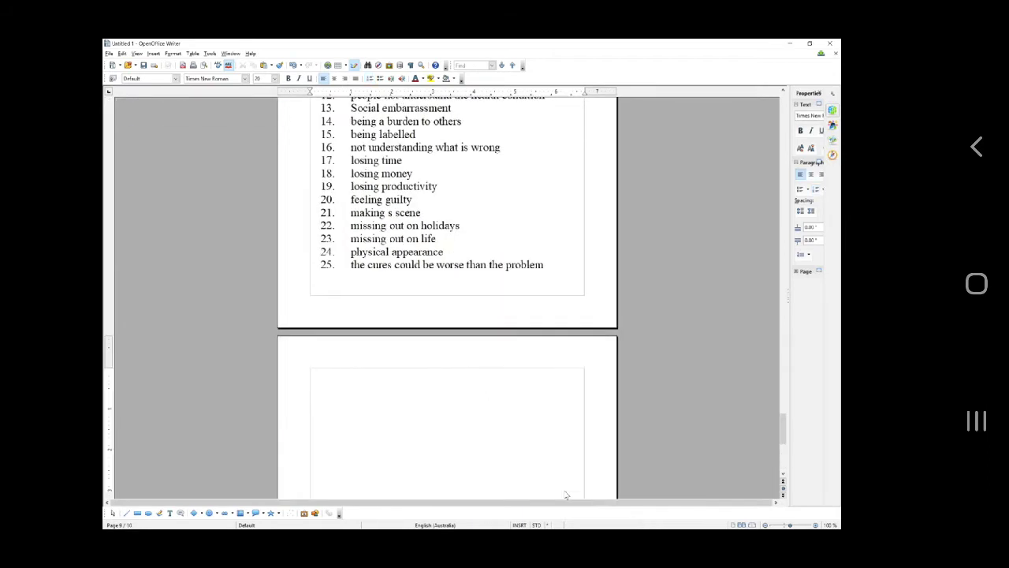
Paste the centred heading and change it to 'Health Frustrations'.
{"action": "type", "text": "Health Dreams"}
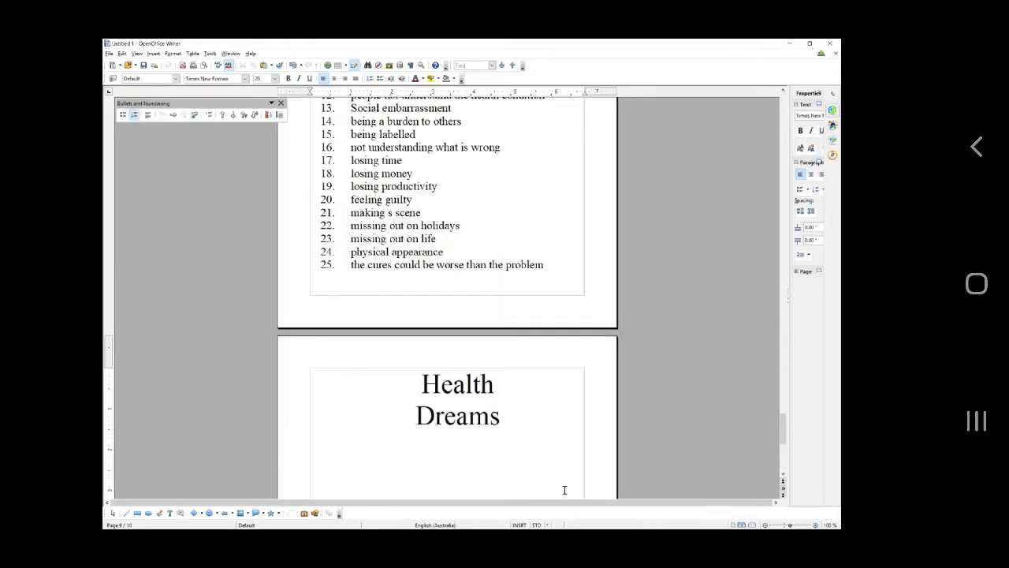
{"action": "key", "text": "BackSpace"}
{"action": "key", "text": "BackSpace"}
{"action": "key", "text": "BackSpace"}
{"action": "key", "text": "BackSpace"}
{"action": "key", "text": "BackSpace"}
{"action": "key", "text": "BackSpace"}
{"action": "key", "text": "BackSpace"}
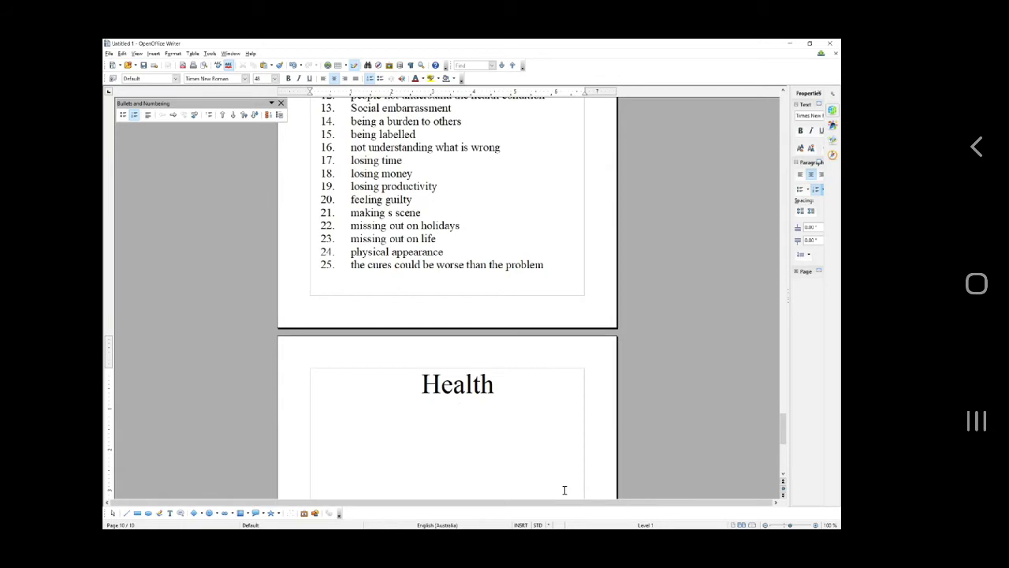
{"action": "type", "text": "Frustra"}
{"action": "key", "text": "Return"}
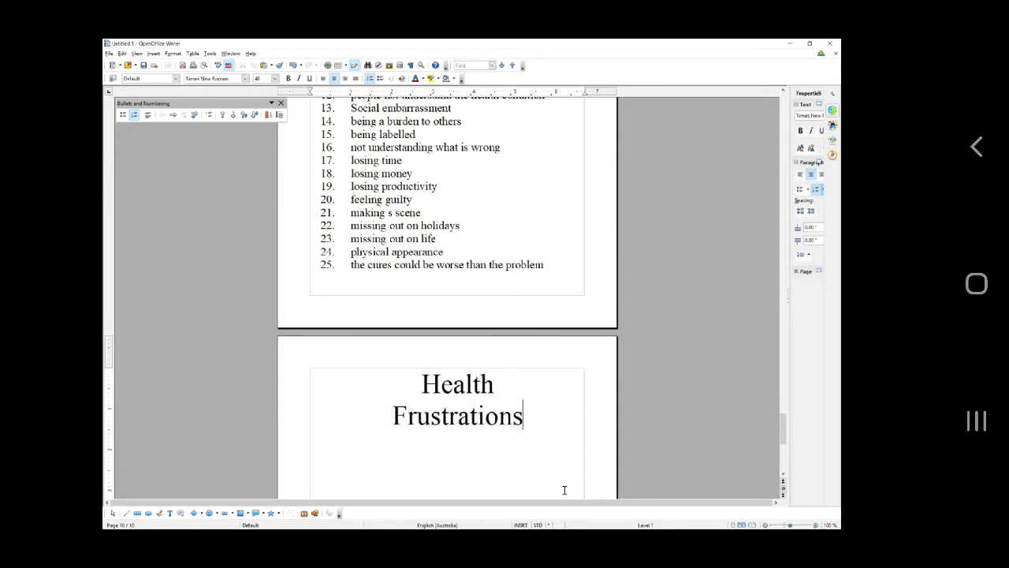
Below it, add a plain left-aligned 20-point line reading '1. Feeling sick'.
{"action": "key", "text": "Return"}
{"action": "key", "text": "BackSpace"}
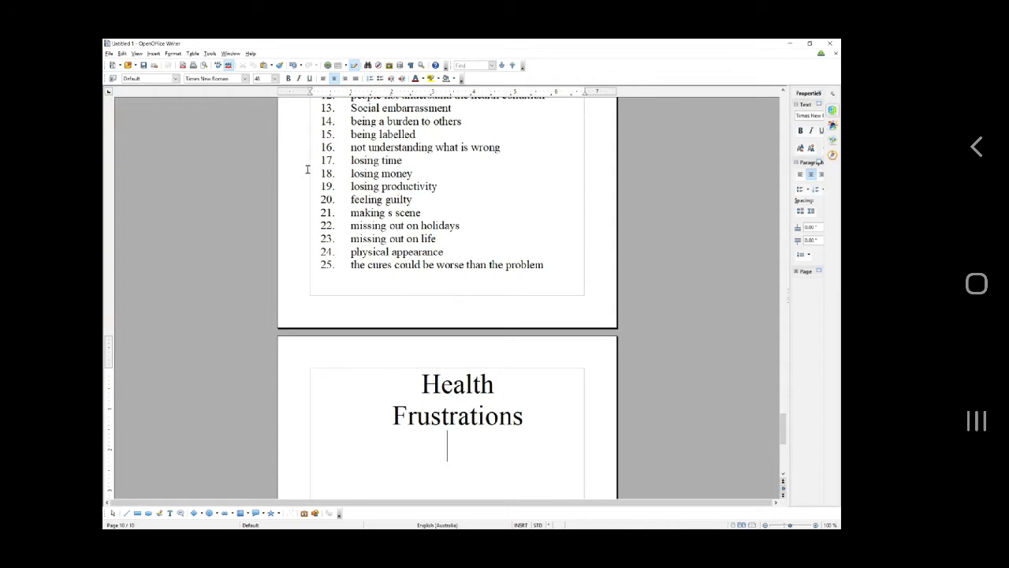
{"action": "right_click", "coordinate": [321, 84]}
{"action": "key", "text": "Escape"}
{"action": "left_click", "coordinate": [326, 80]}
{"action": "left_click", "coordinate": [274, 78]}
{"action": "scroll", "coordinate": [265, 102], "scroll_direction": "up", "scroll_amount": 4}
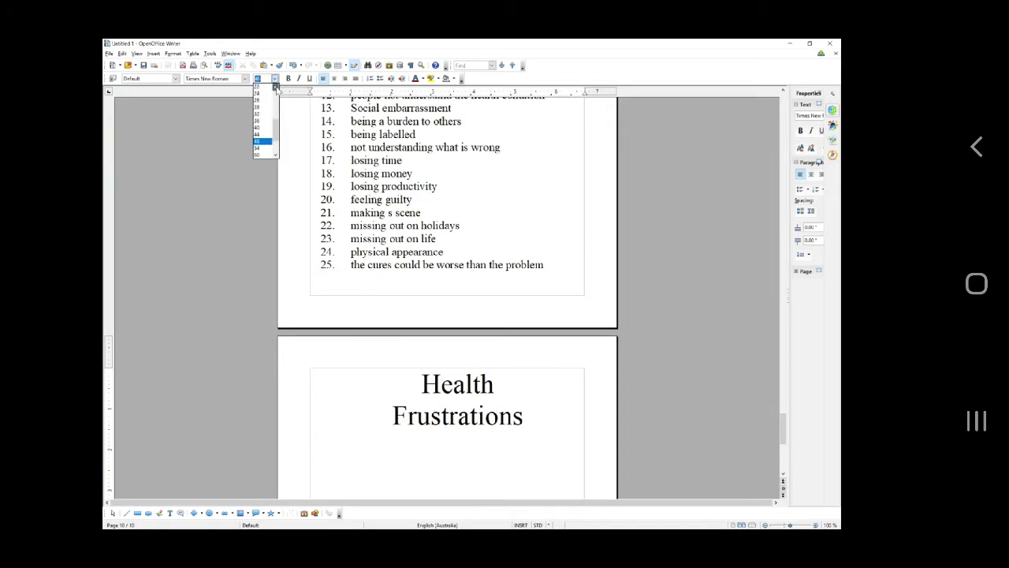
{"action": "left_click", "coordinate": [263, 88]}
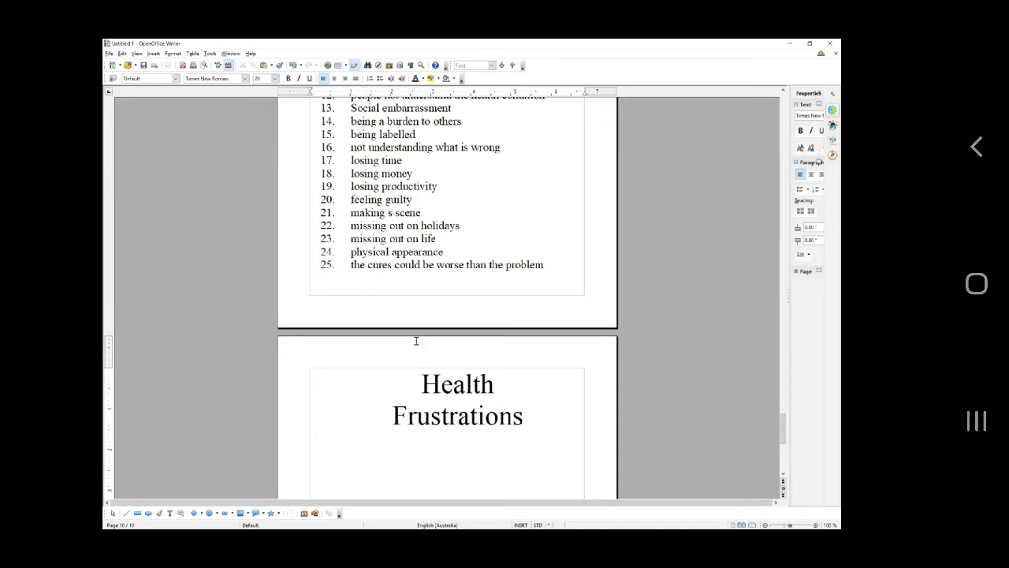
{"action": "type", "text": "1. Feeling sick"}
Add items 2–5: feeling tired, being over weight, nothing is fun anymore, chronic pain.
{"action": "key", "text": "Return"}
{"action": "type", "text": "f"}
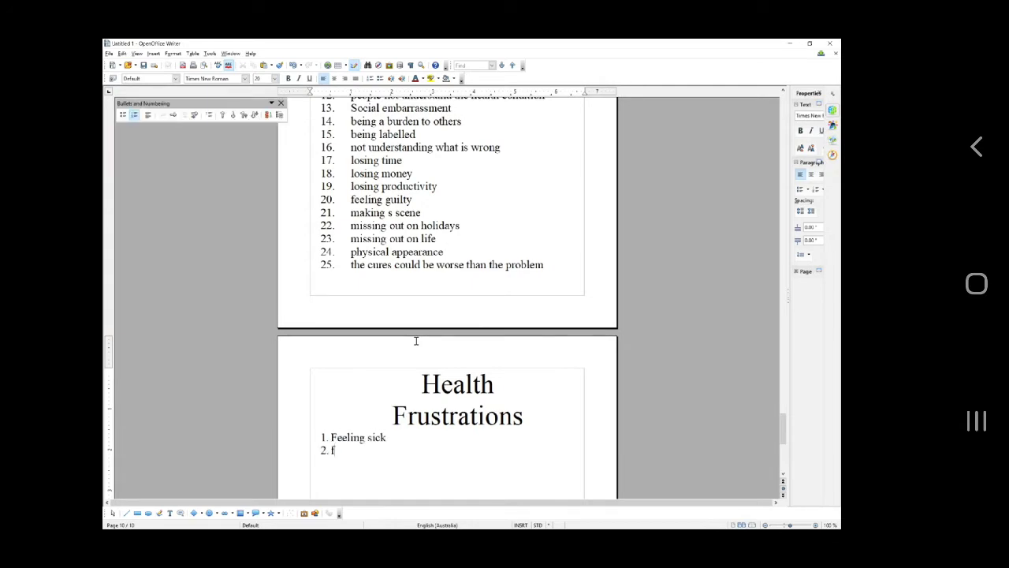
{"action": "type", "text": "eeling tired"}
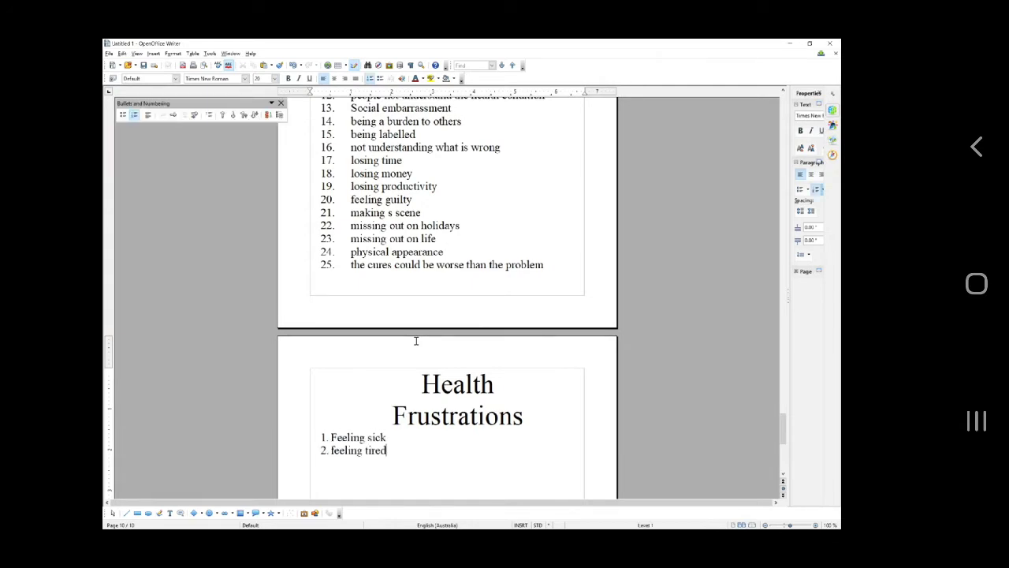
{"action": "key", "text": "Return"}
{"action": "type", "text": "being over weight"}
{"action": "key", "text": "Return"}
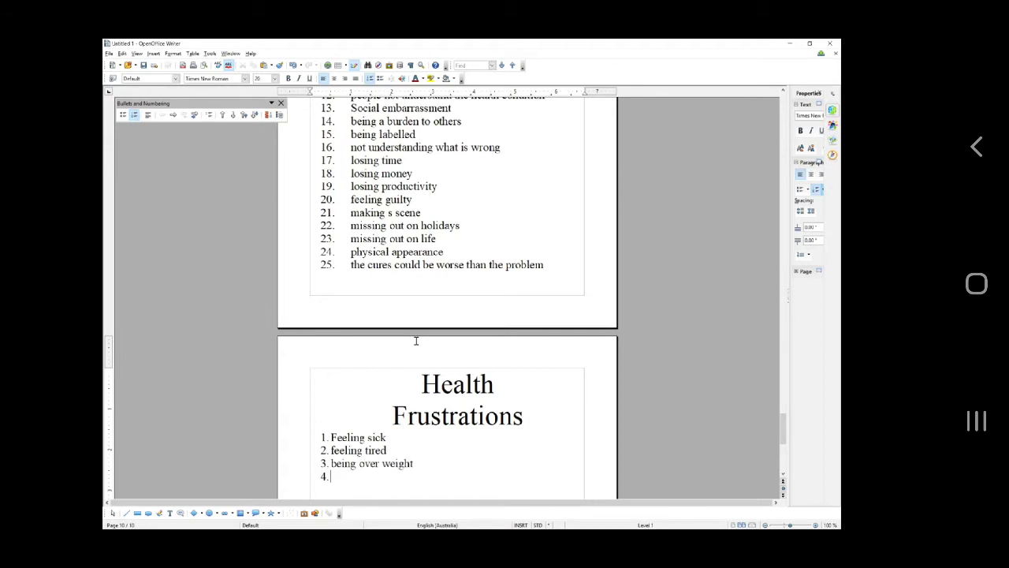
{"action": "type", "text": "nothing is fun anymore"}
{"action": "key", "text": "Return"}
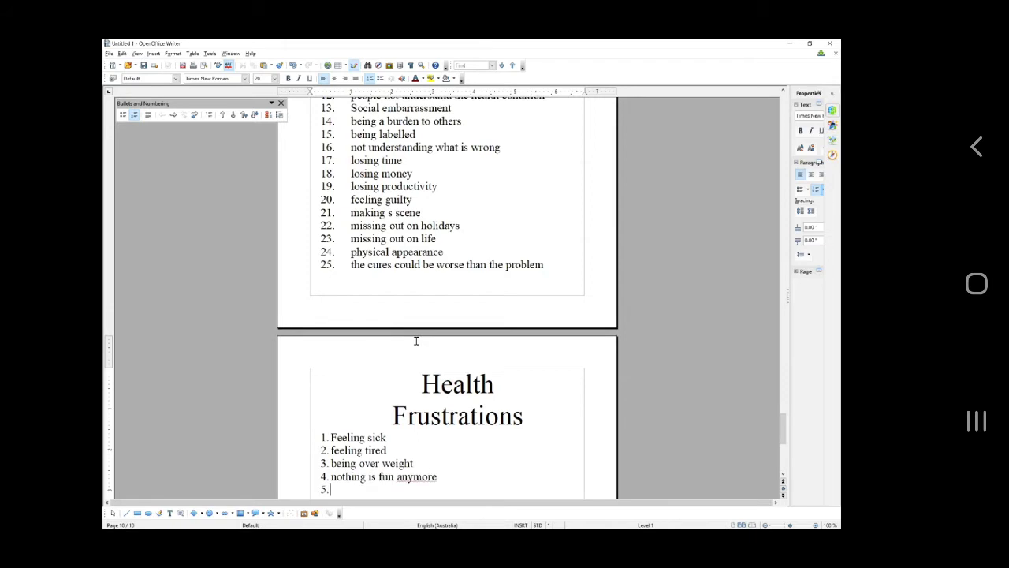
{"action": "type", "text": "chronic pain"}
{"action": "left_click", "coordinate": [413, 476]}
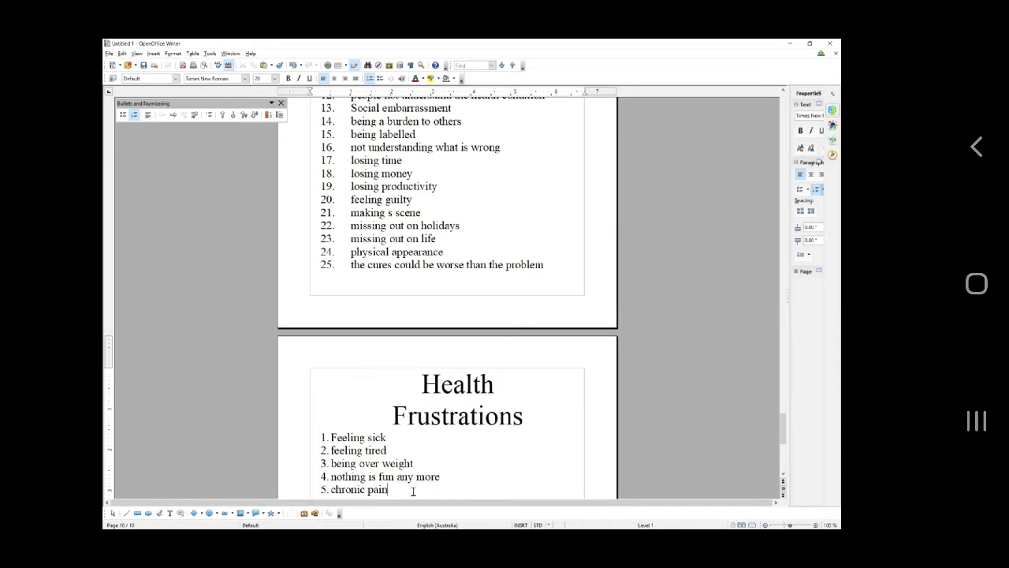
Add items 6–10: headaches, sore muscles, weak muscles, getting out of breath easily, getting teased for physical appearance.
{"action": "key", "text": "Return"}
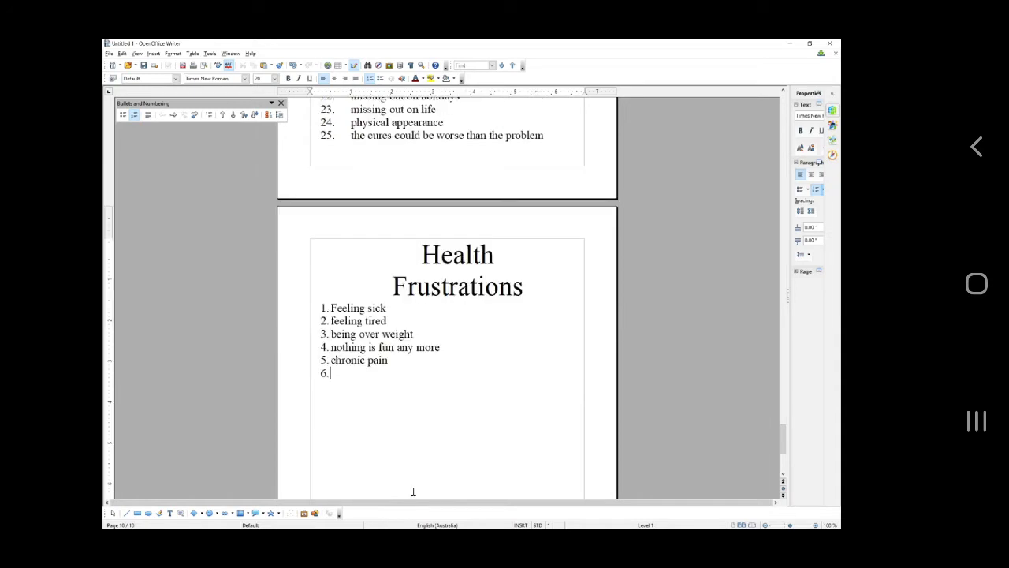
{"action": "type", "text": "headaches"}
{"action": "key", "text": "Return"}
{"action": "type", "text": "sore muscles"}
{"action": "key", "text": "Return"}
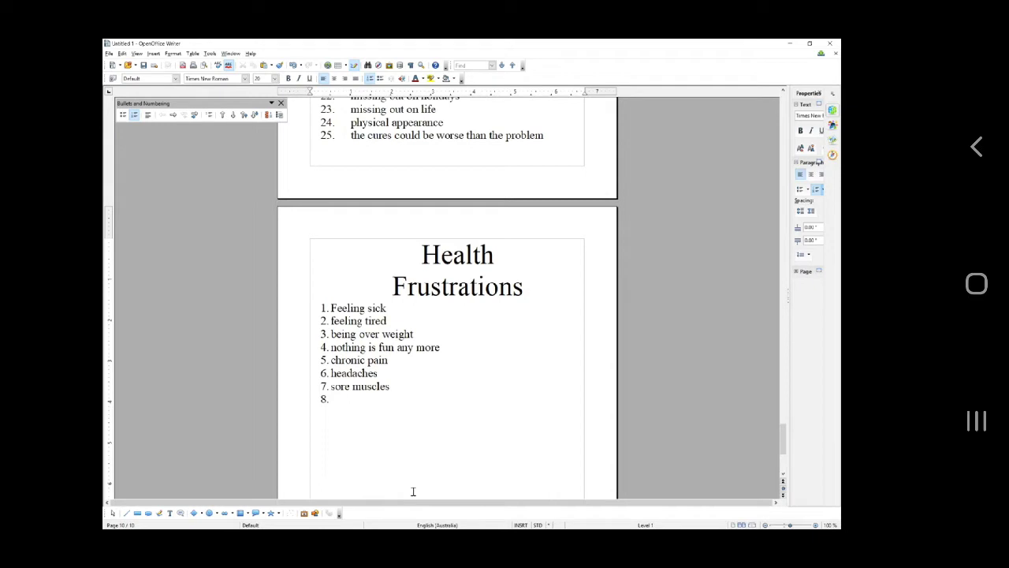
{"action": "type", "text": "weak muscles"}
{"action": "key", "text": "Return"}
{"action": "type", "text": "getting out of b"}
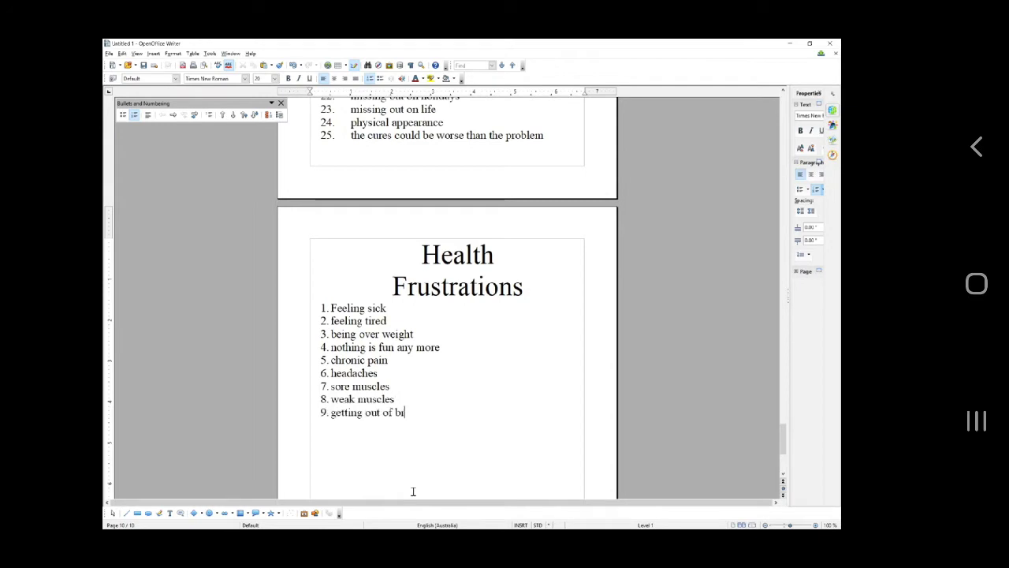
{"action": "type", "text": "reath easily"}
{"action": "key", "text": "Return"}
{"action": "type", "text": "gettin"}
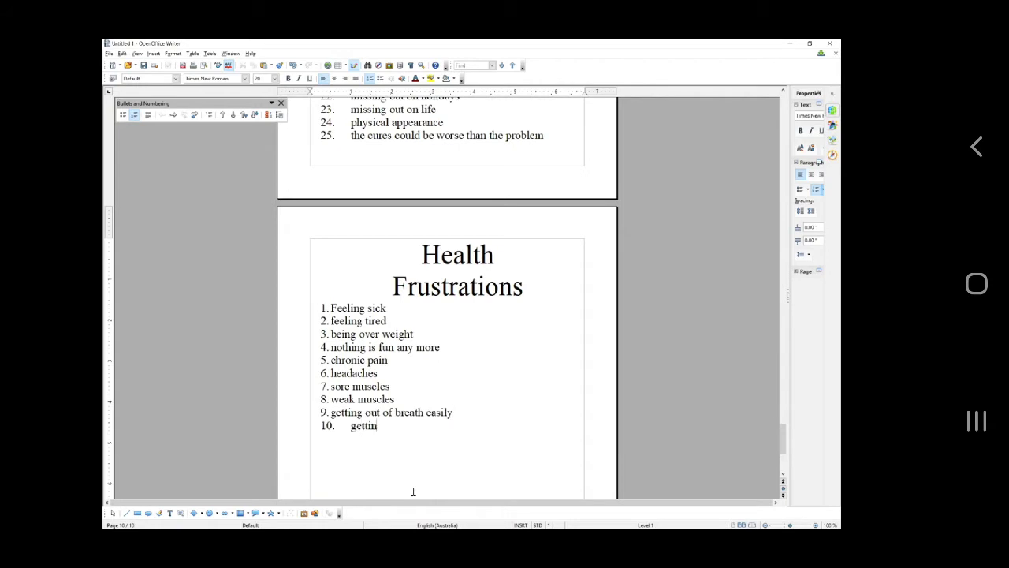
{"action": "type", "text": "g teased for physical app"}
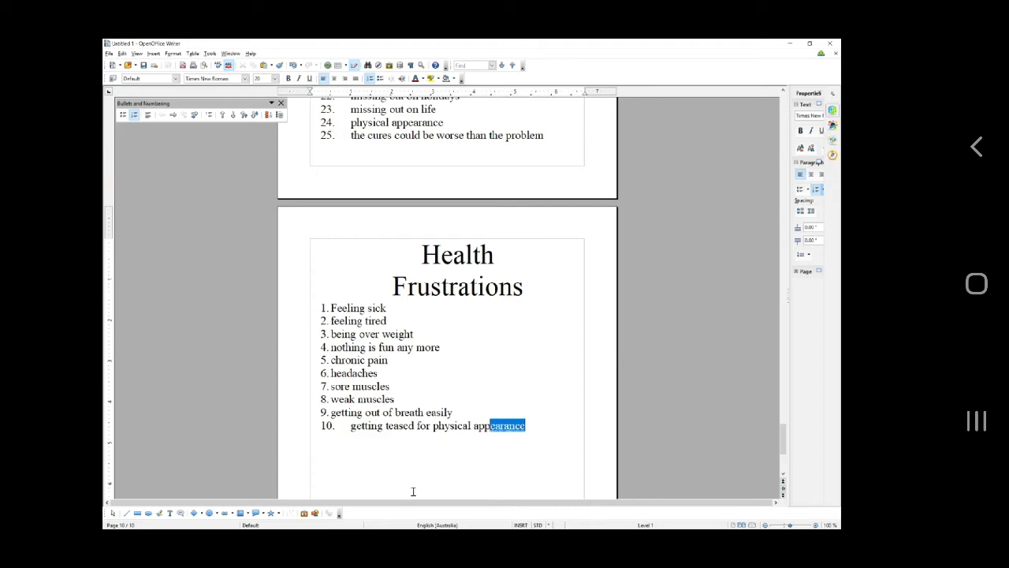
{"action": "type", "text": "earance"}
Add items 11–15: smelling bad, pimples, Stress headaches, being on camera, feeling ugly.
{"action": "key", "text": "Return"}
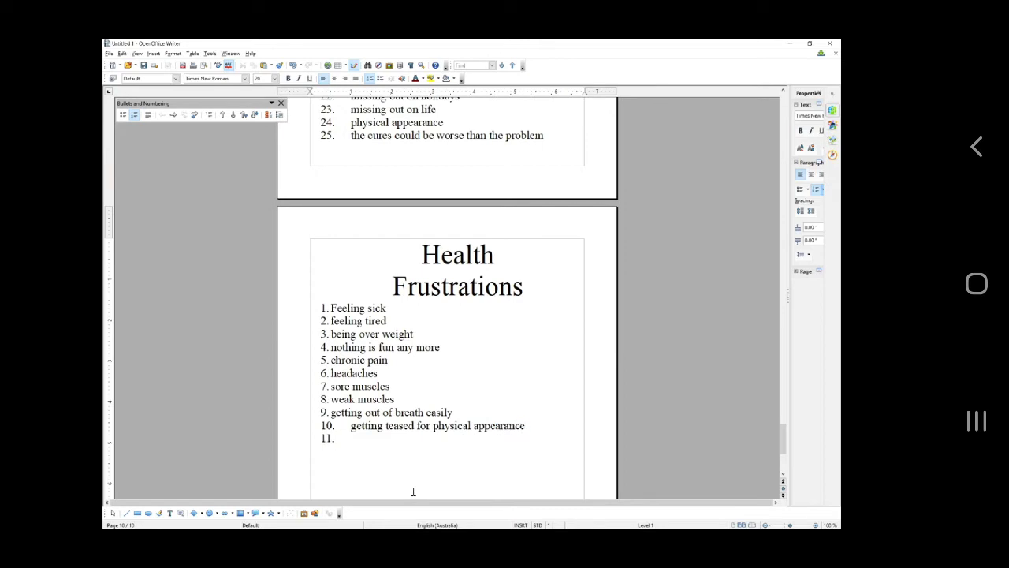
{"action": "type", "text": "smelling bad"}
{"action": "key", "text": "Return"}
{"action": "type", "text": "pimples"}
{"action": "key", "text": "Return"}
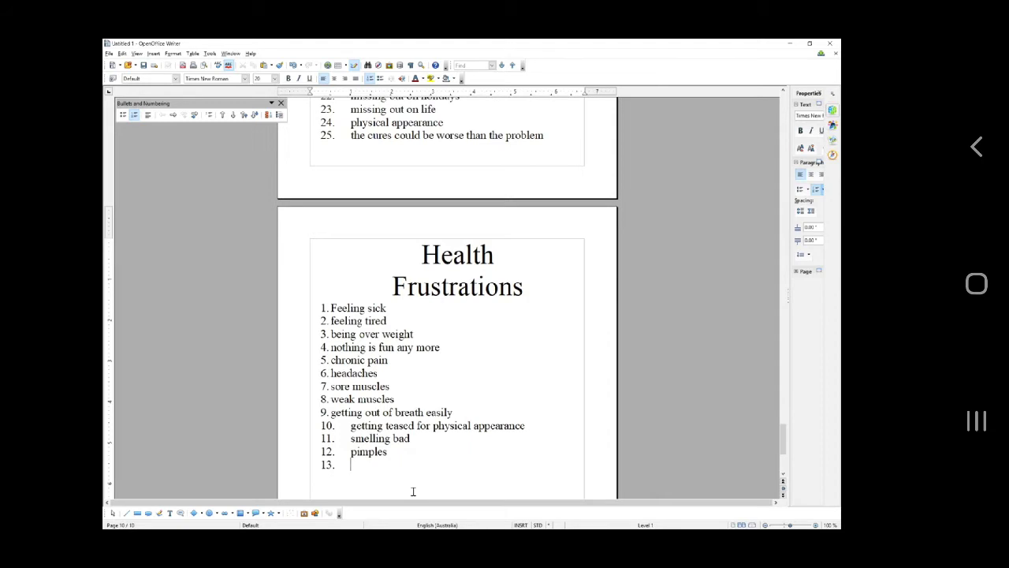
{"action": "type", "text": "Stress headaches"}
{"action": "key", "text": "Return"}
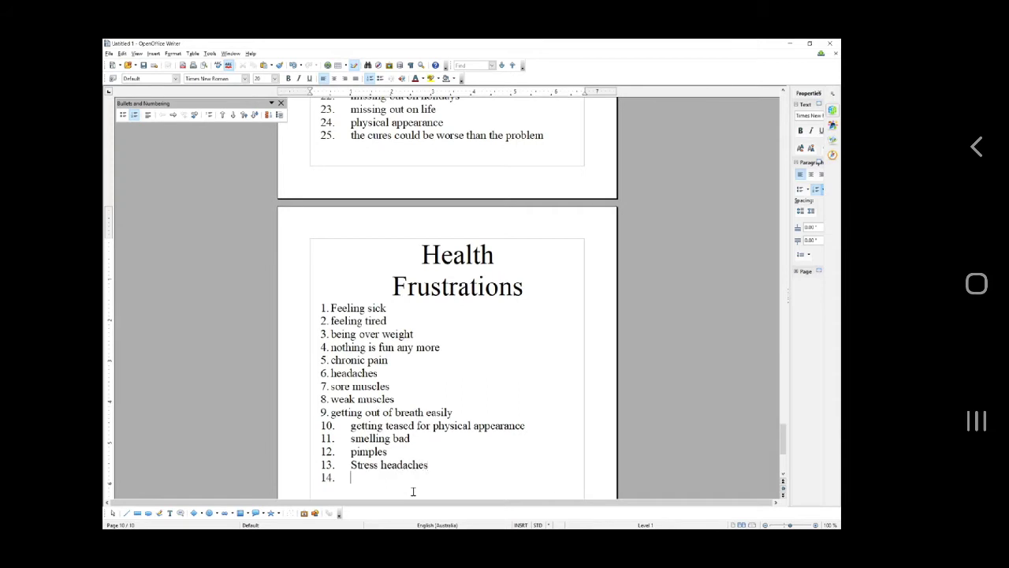
{"action": "type", "text": "being on camera"}
{"action": "key", "text": "Return"}
{"action": "type", "text": "feeling "}
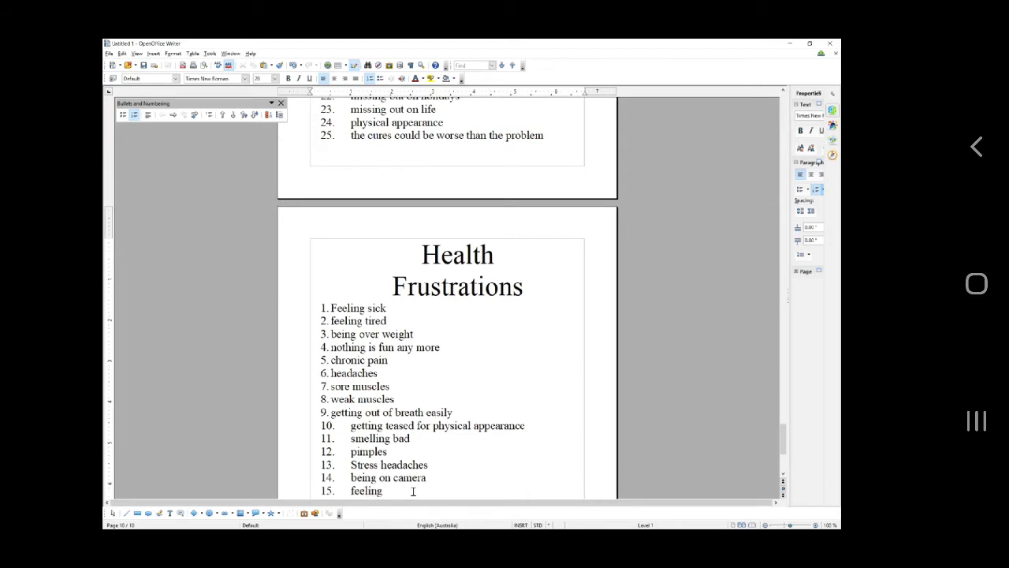
{"action": "type", "text": "ugly"}
Add 'toilet urgency / keyhole urgency', 'poor self confidence' and 'getting teased for appearance'.
{"action": "key", "text": "Return"}
{"action": "type", "text": "t"}
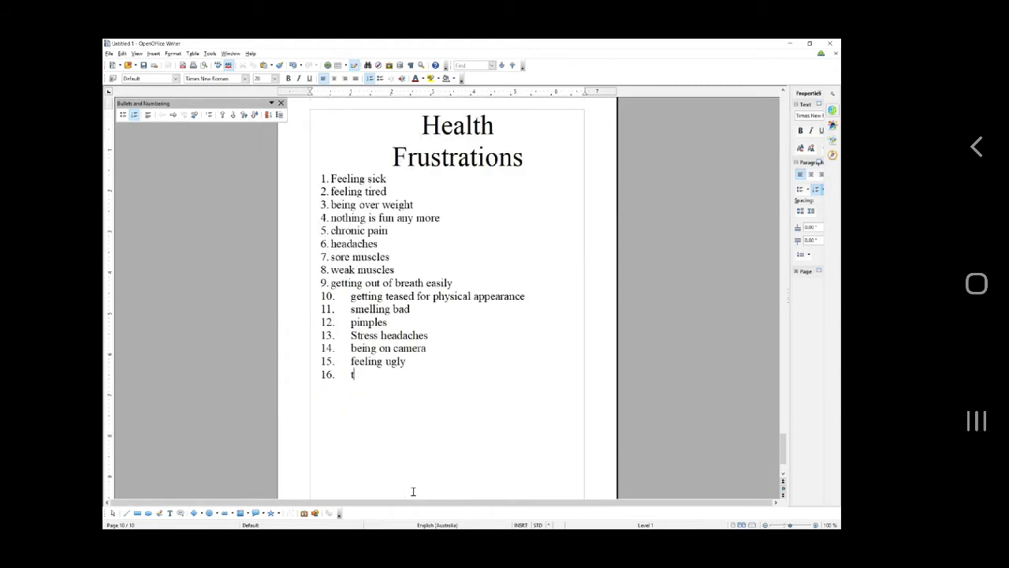
{"action": "type", "text": "oilet urgency / keyhole"}
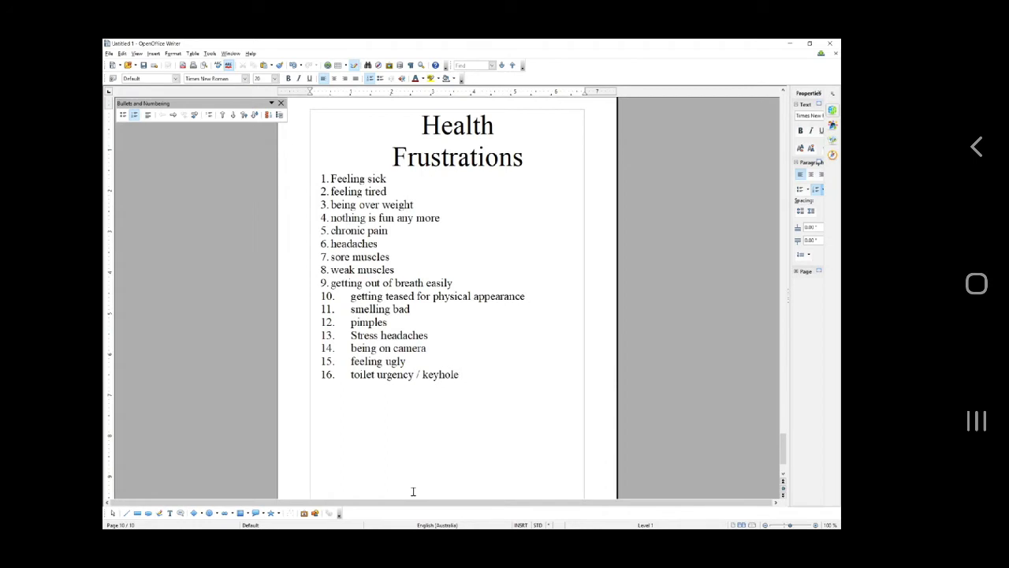
{"action": "type", "text": " urgency"}
{"action": "type", "text": "poor self confi"}
{"action": "type", "text": "dence"}
{"action": "key", "text": "Return"}
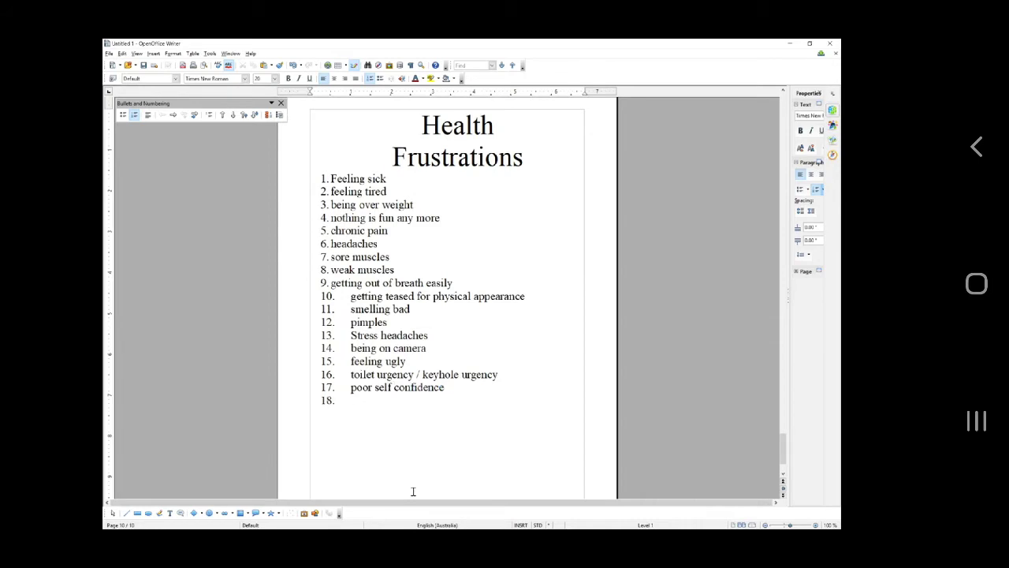
{"action": "type", "text": "getting teased for appeqara"}
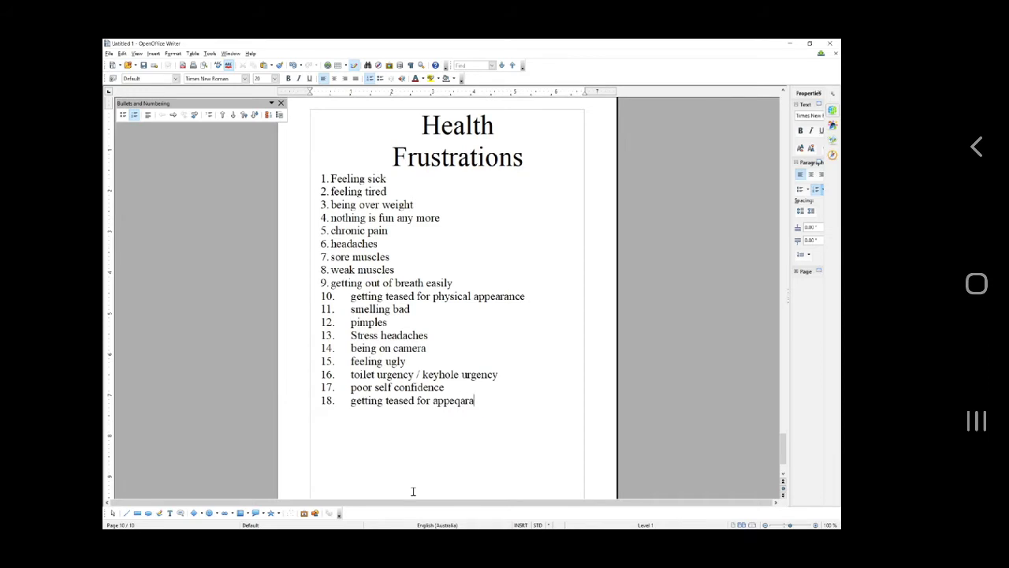
{"action": "type", "text": "nce"}
{"action": "key", "text": "BackSpace"}
{"action": "key", "text": "BackSpace"}
{"action": "key", "text": "BackSpace"}
{"action": "key", "text": "BackSpace"}
{"action": "key", "text": "BackSpace"}
{"action": "key", "text": "BackSpace"}
{"action": "key", "text": "BackSpace"}
{"action": "type", "text": "arance"}
Add items 19–22: can't keep up with their kids, always hungry, not enough time to eat healthily, Don't believe that they can become healthy.
{"action": "key", "text": "Return"}
{"action": "type", "text": "can't keep up with"}
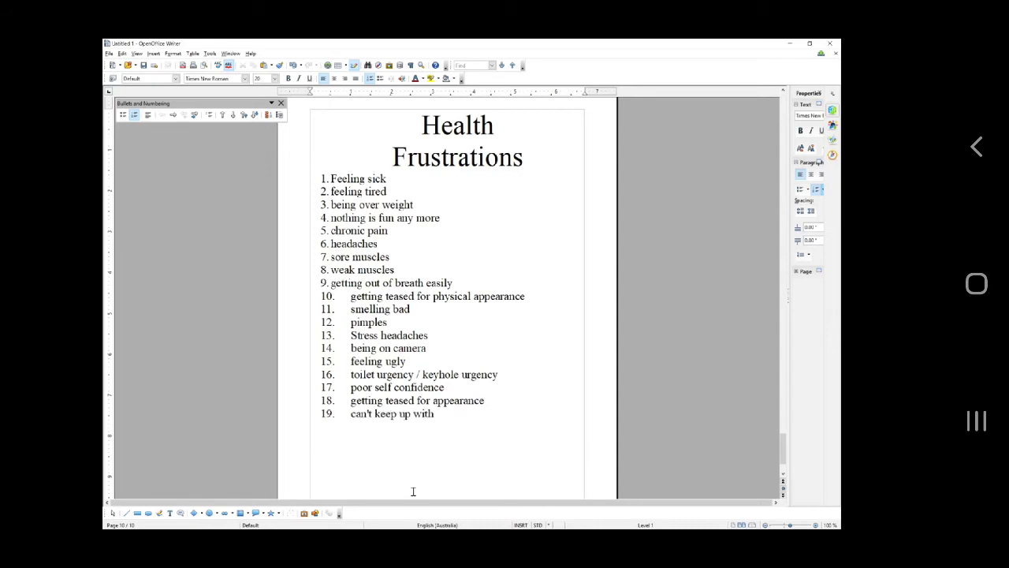
{"action": "type", "text": " their kids"}
{"action": "key", "text": "Return"}
{"action": "type", "text": "always hungry"}
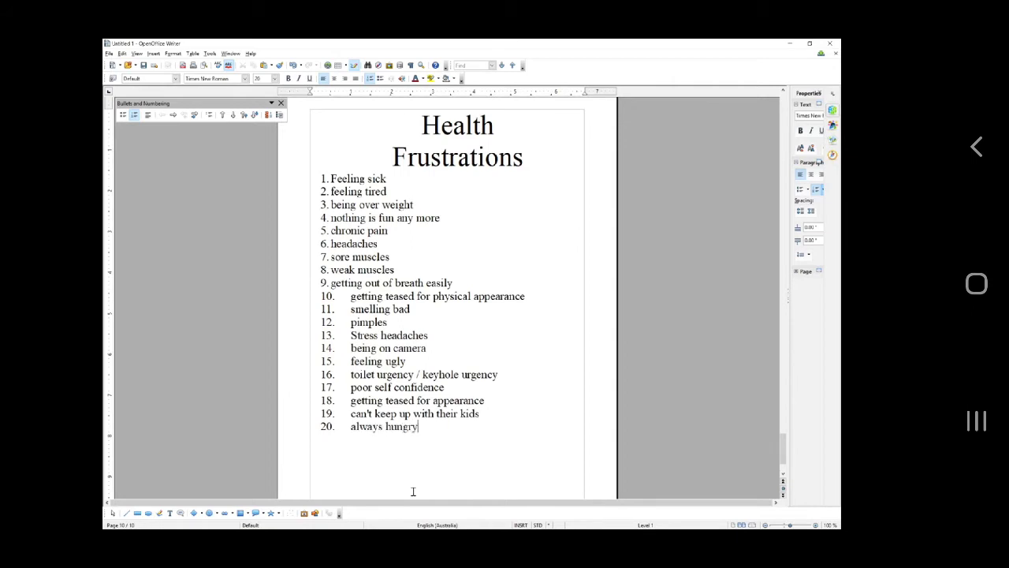
{"action": "key", "text": "Return"}
{"action": "type", "text": "not enough time to eat he"}
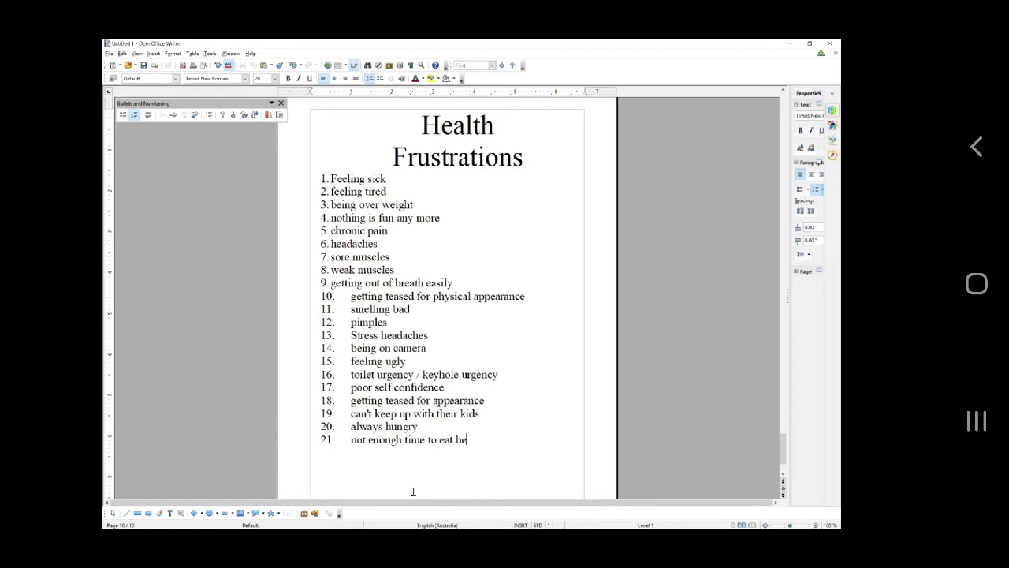
{"action": "type", "text": "althily"}
{"action": "key", "text": "Return"}
{"action": "type", "text": "Don't believe tha"}
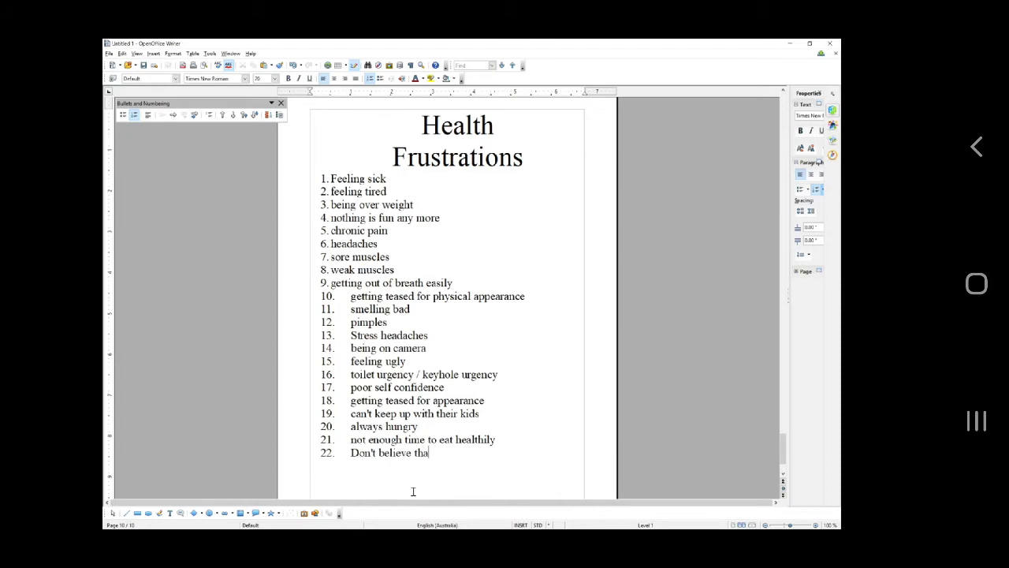
{"action": "type", "text": "t they can become healthy"}
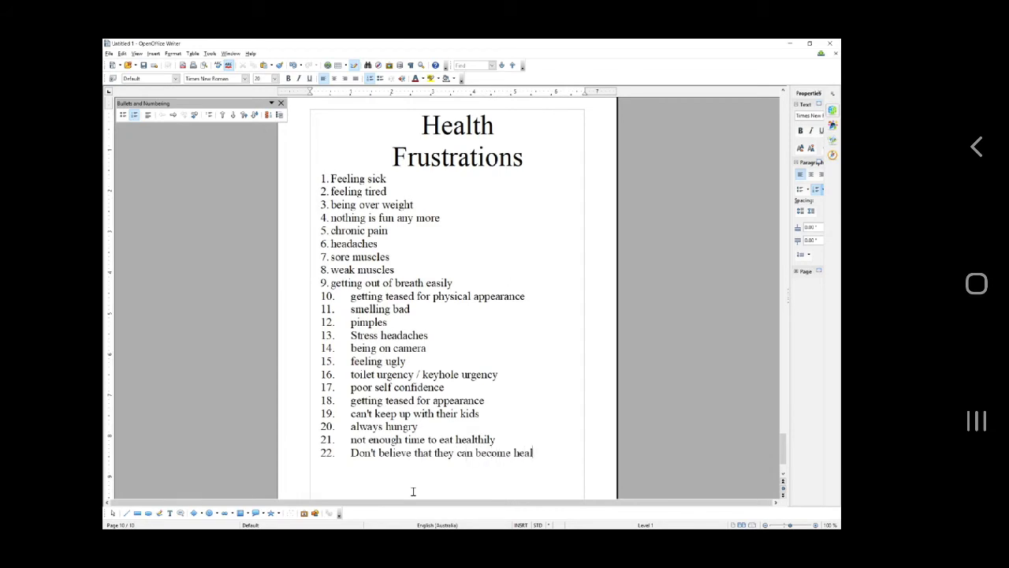
{"action": "key", "text": "Return"}
Add the final items: always missing out due to illness, addictions / smoking / over eating / over drinking, Habits / running out of time to get it right.
{"action": "type", "text": "always missing out"}
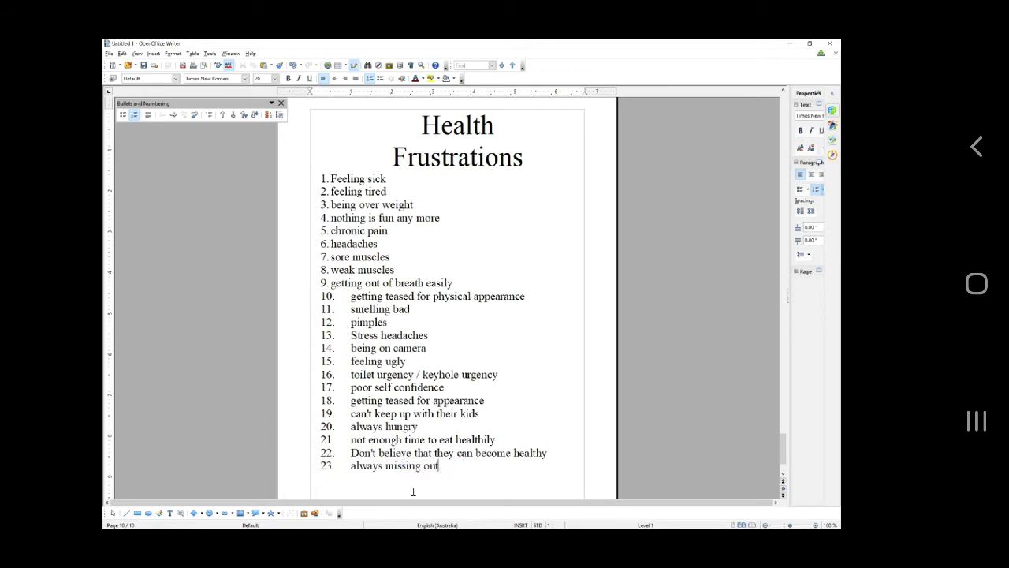
{"action": "type", "text": " due to illness"}
{"action": "key", "text": "Return"}
{"action": "type", "text": "addiction"}
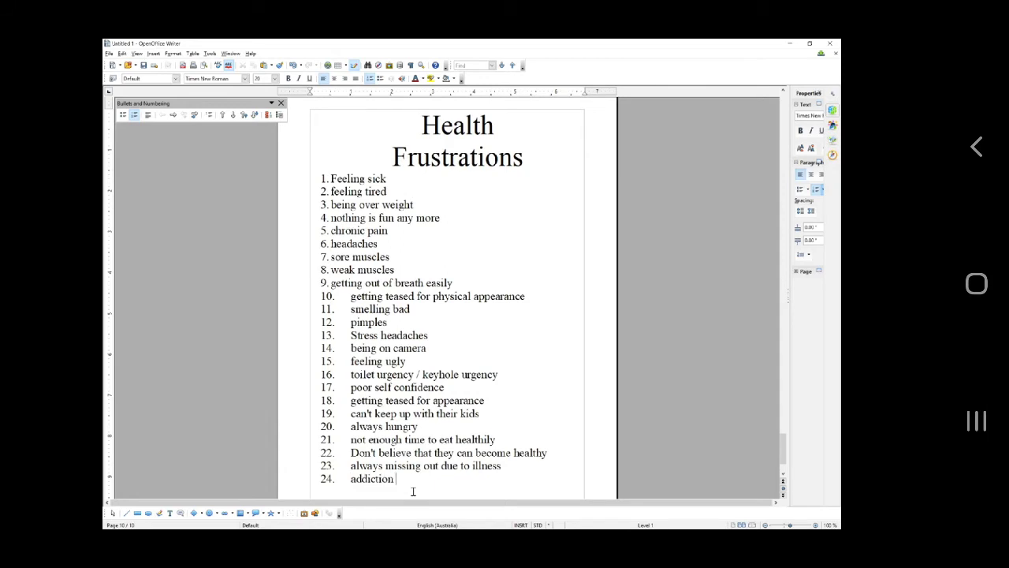
{"action": "type", "text": "s / smoking / over eating / over drinkin"}
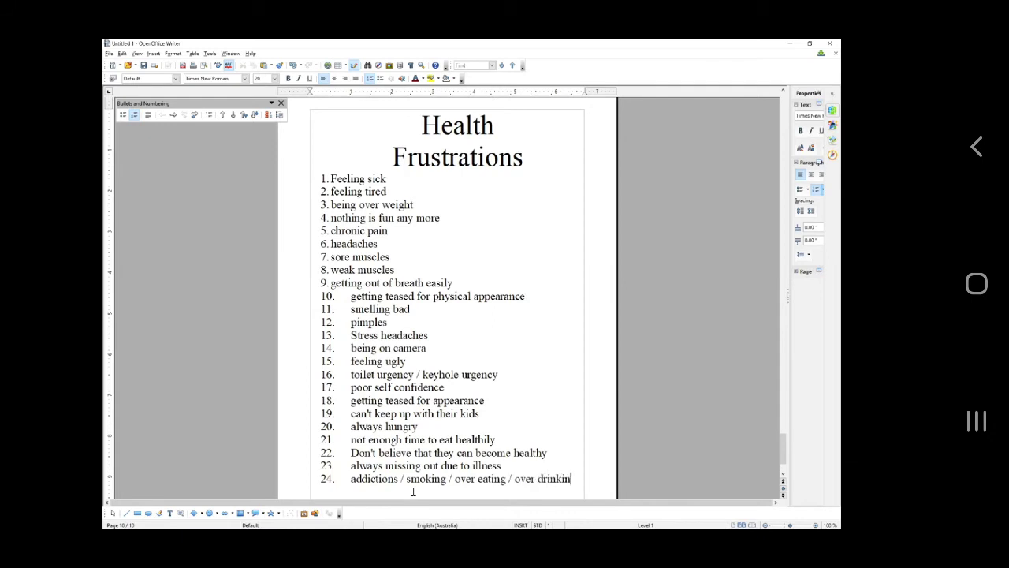
{"action": "type", "text": "g"}
{"action": "key", "text": "Return"}
{"action": "type", "text": "Habits / running out of time"}
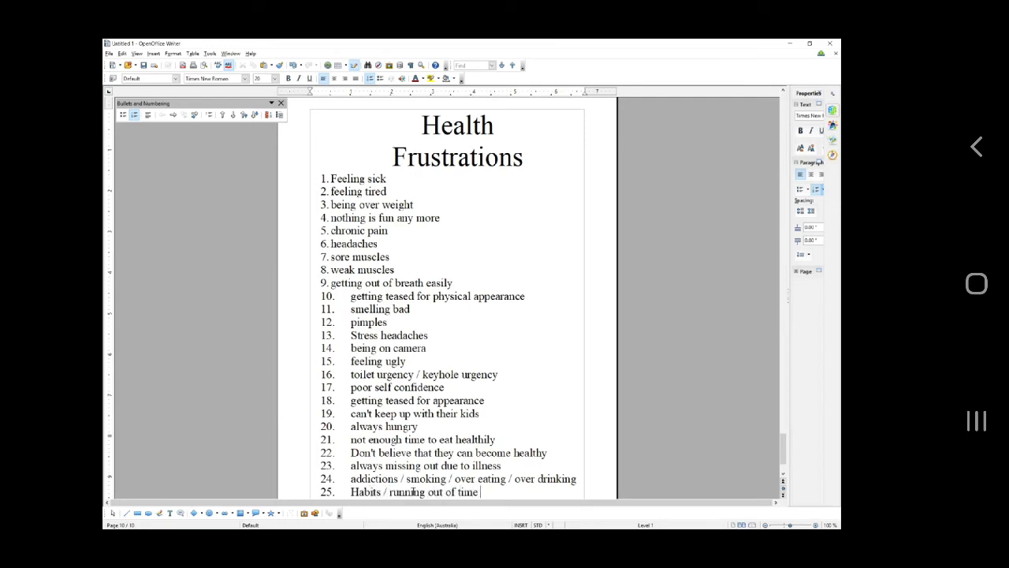
{"action": "type", "text": " to get it right"}
{"action": "key", "text": "Return"}
{"action": "key", "text": "Return"}
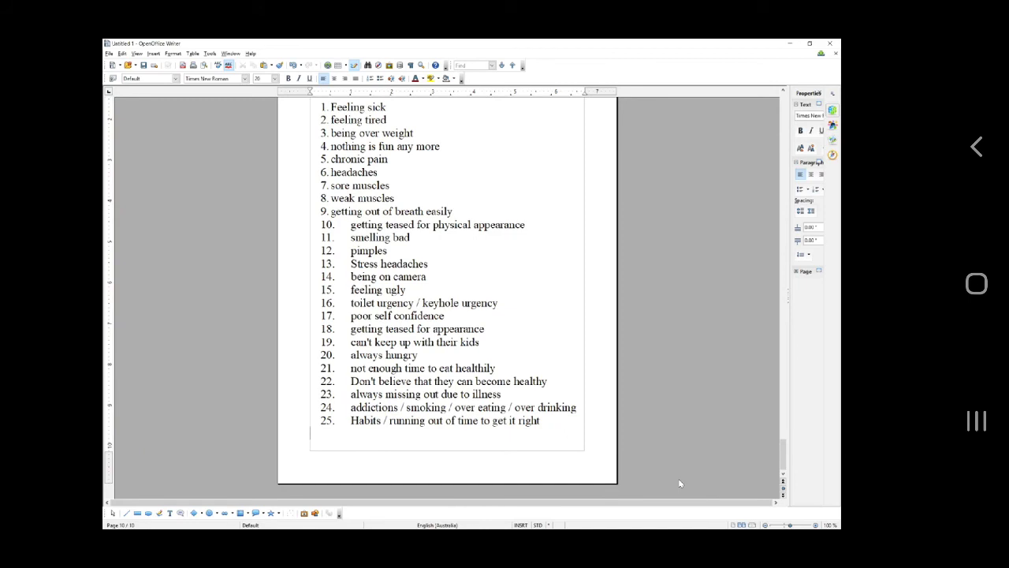
Bring up the Movavi Video Suite capture controls from the Start menu.
{"action": "key", "text": "super"}
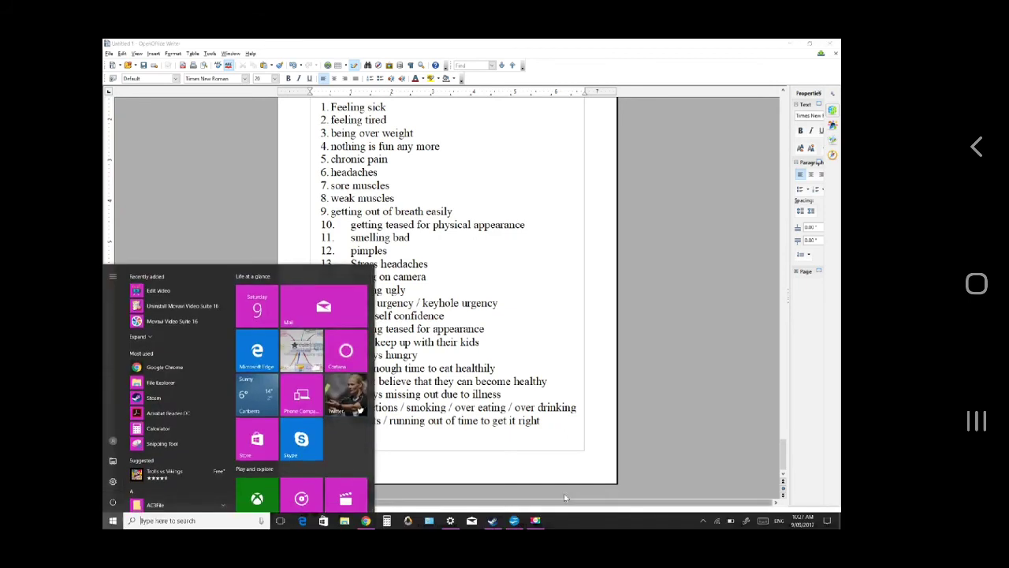
{"action": "left_click", "coordinate": [538, 519]}
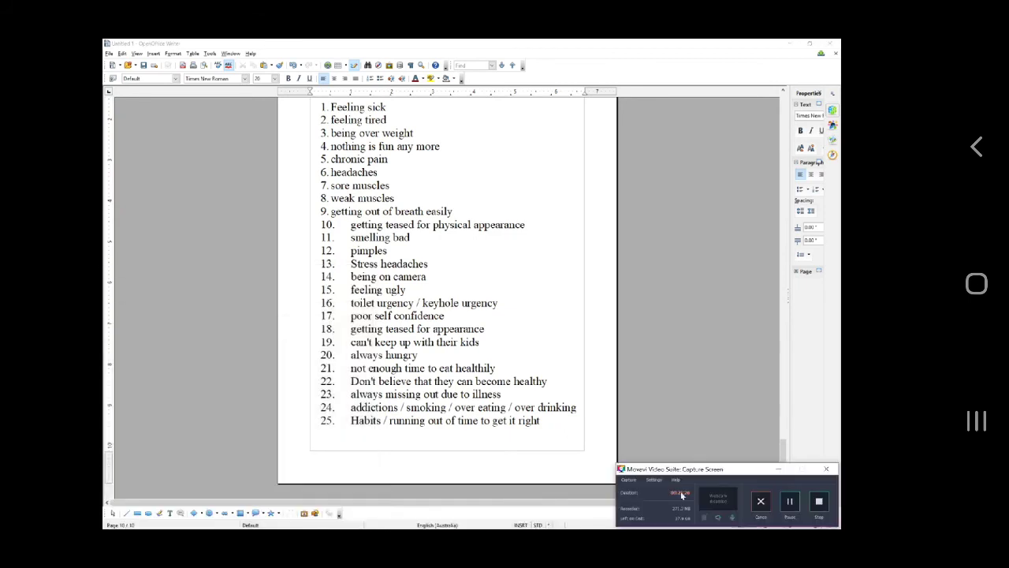
{"action": "left_click", "coordinate": [820, 502]}
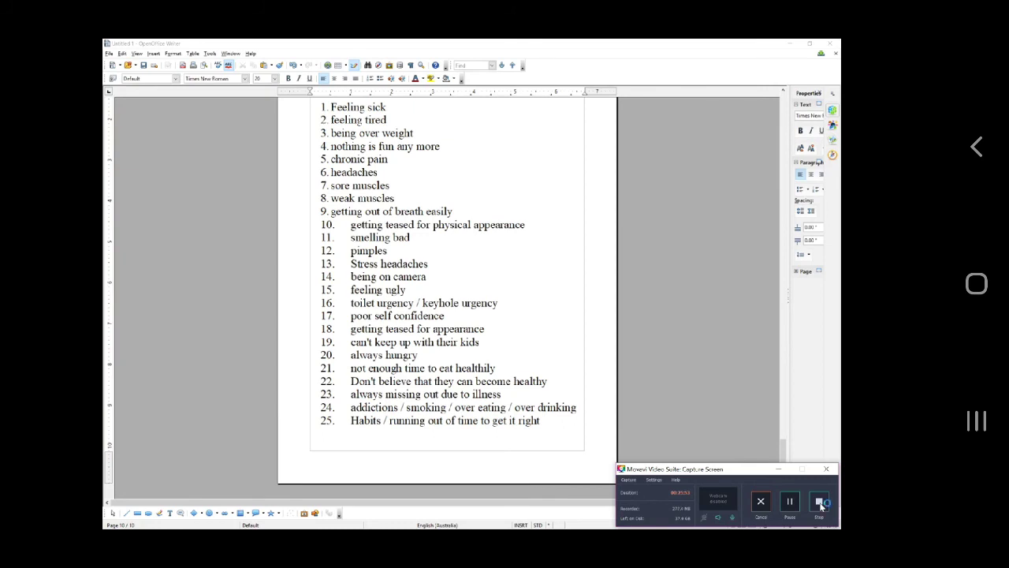